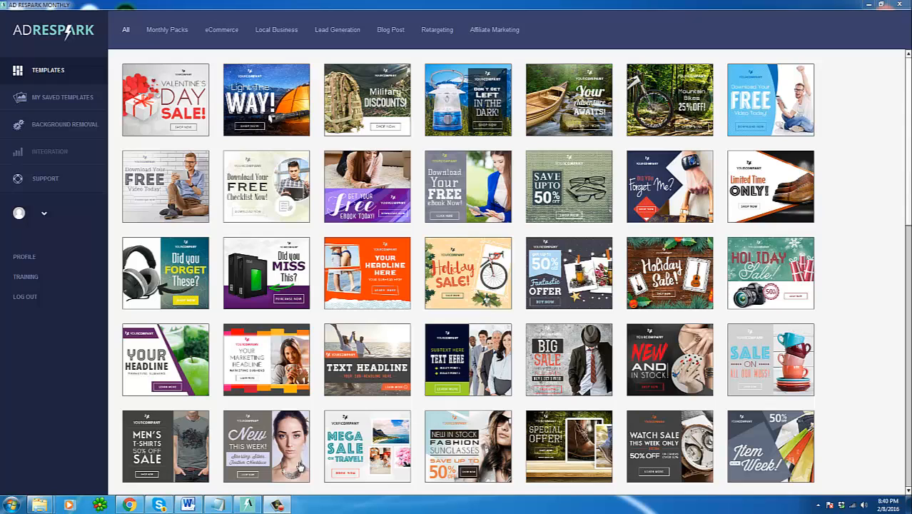
{"action": "left_click", "coordinate": [278, 505]}
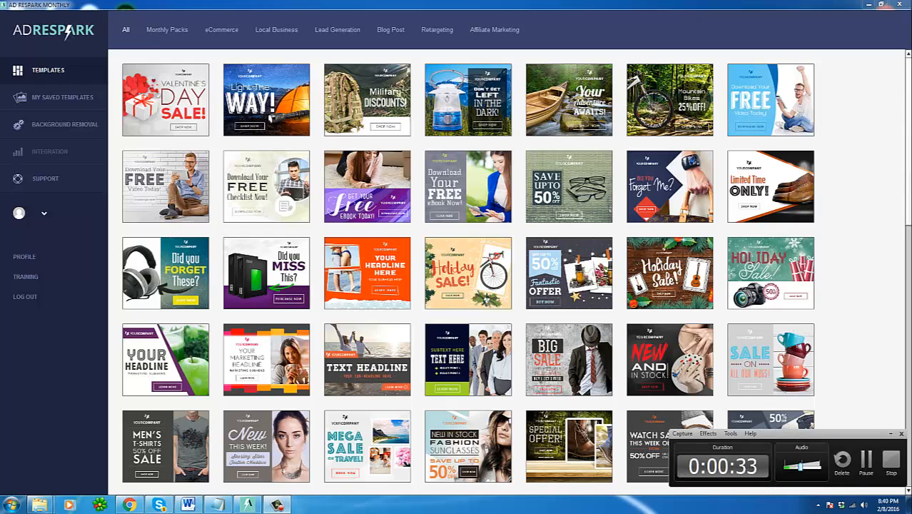
{"action": "left_click", "coordinate": [890, 434]}
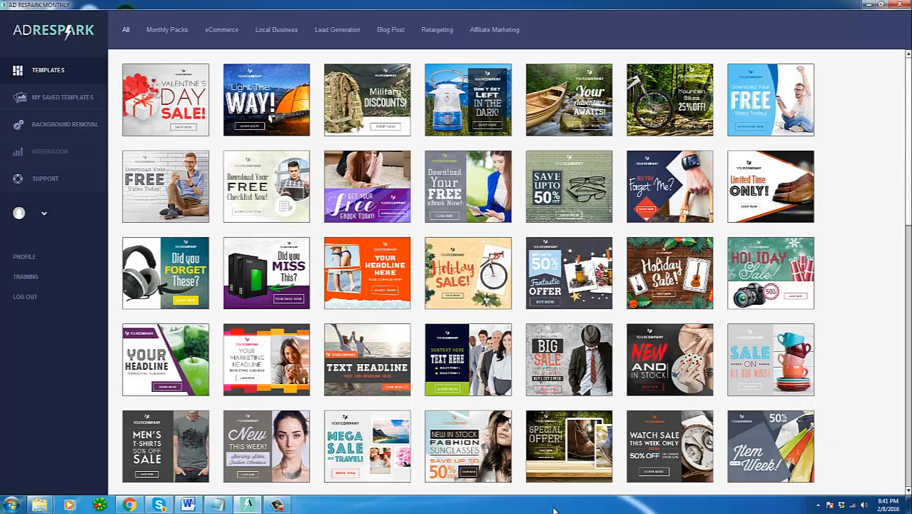
{"action": "left_click", "coordinate": [569, 150]}
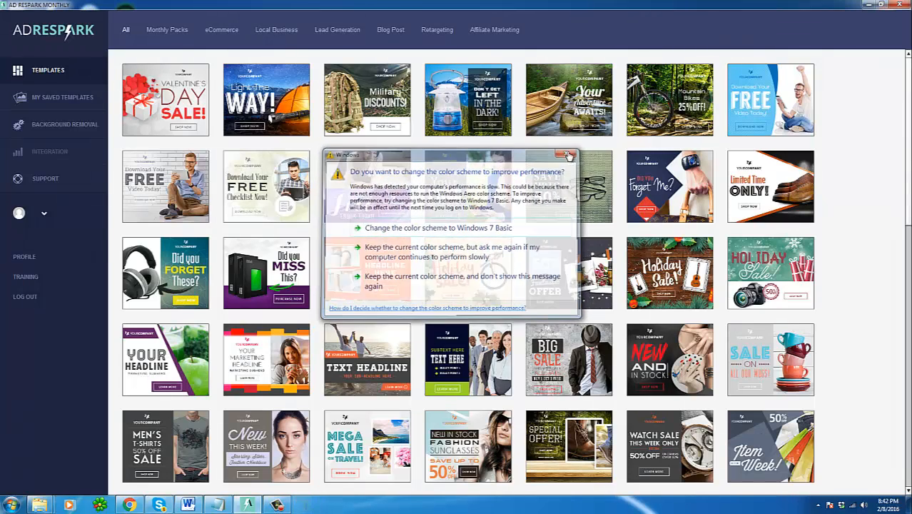
{"action": "left_click", "coordinate": [568, 155]}
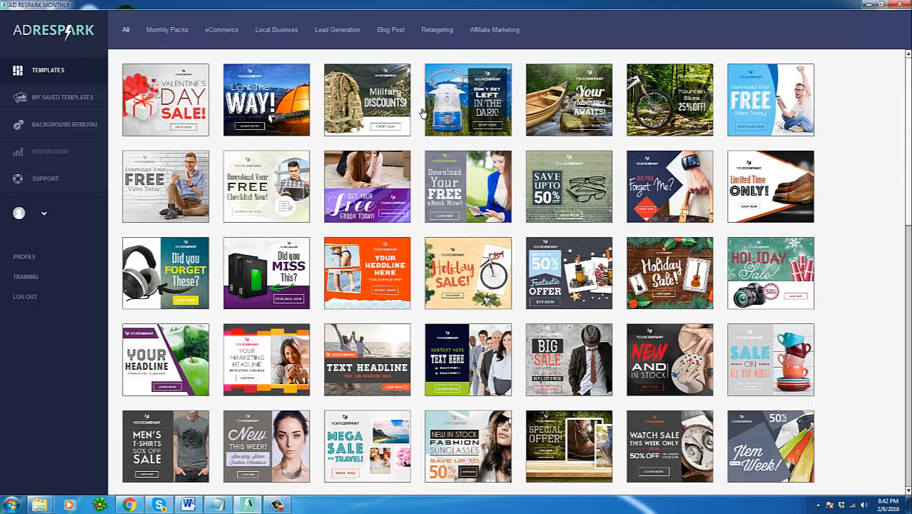
Browse the full ad template gallery to examine the available banner designs.
{"action": "scroll", "coordinate": [908, 113], "scroll_direction": "down", "scroll_amount": 4}
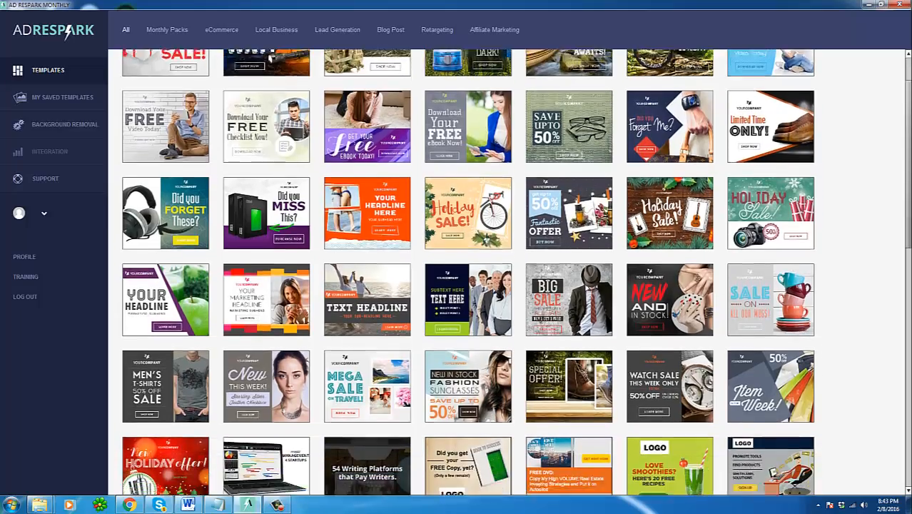
{"action": "scroll", "coordinate": [516, 273], "scroll_direction": "down", "scroll_amount": 2}
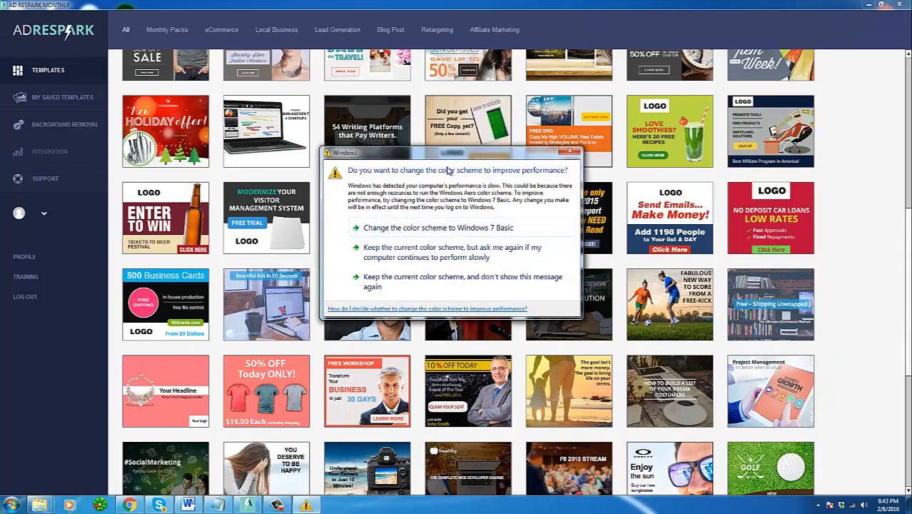
{"action": "left_click", "coordinate": [461, 3]}
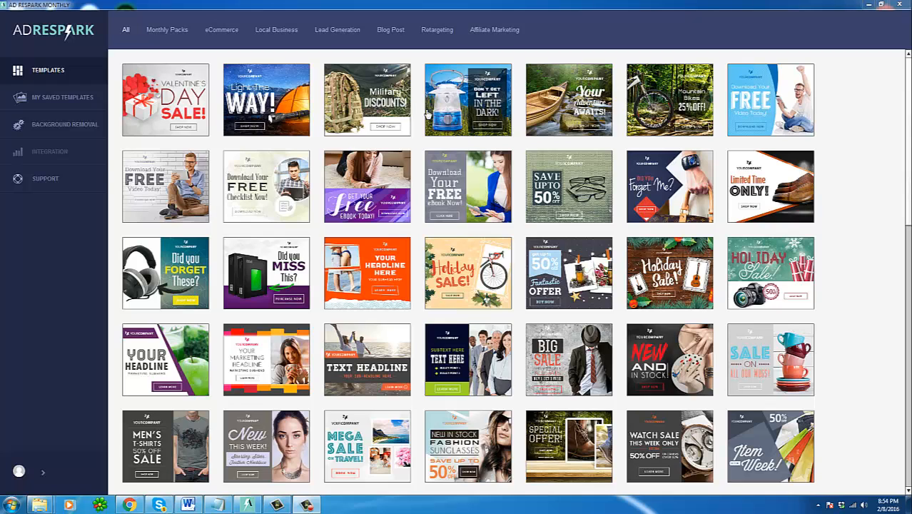
{"action": "mouse_move", "coordinate": [908, 107]}
{"action": "left_mouse_down"}
{"action": "mouse_move", "coordinate": [908, 137]}
{"action": "mouse_move", "coordinate": [908, 107]}
{"action": "left_mouse_up"}
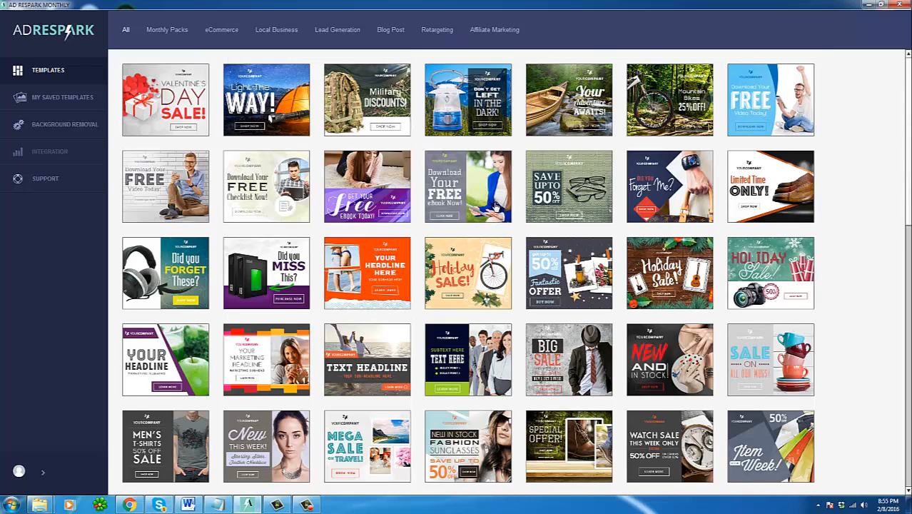
{"action": "scroll", "coordinate": [264, 230], "scroll_direction": "down", "scroll_amount": 2}
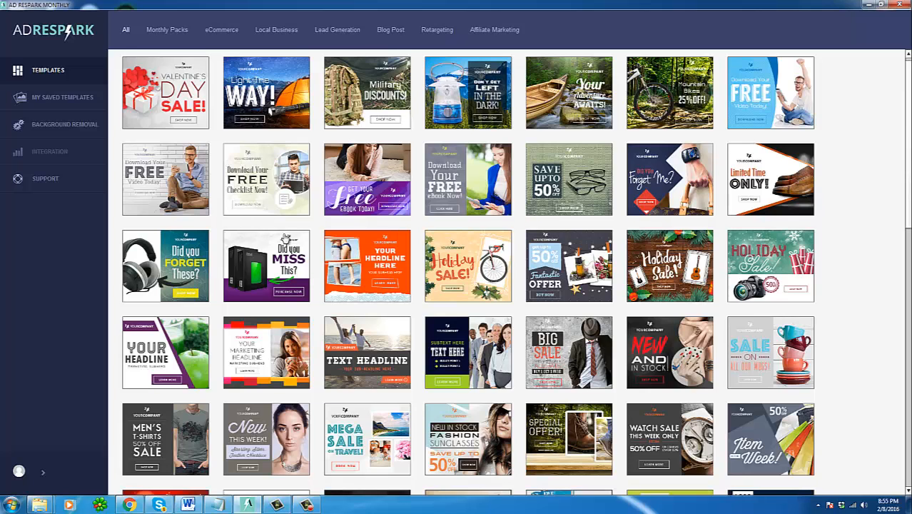
{"action": "scroll", "coordinate": [303, 246], "scroll_direction": "down", "scroll_amount": 1}
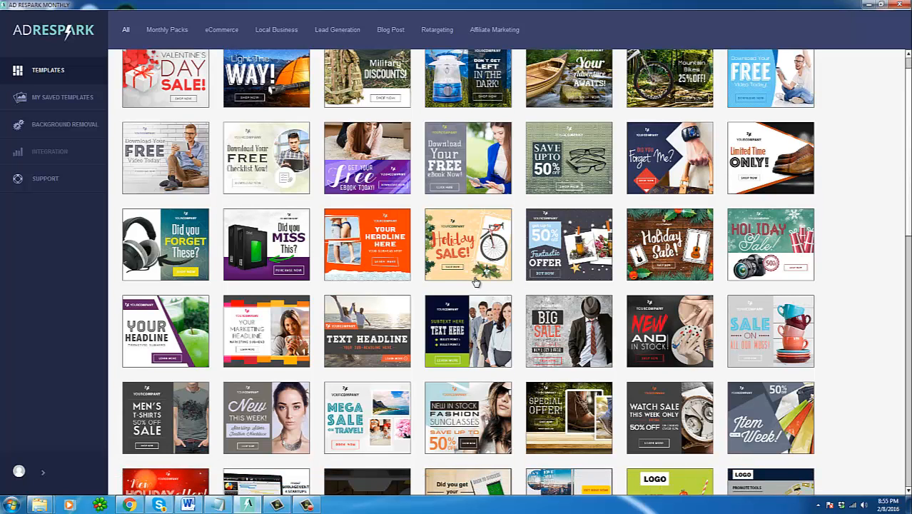
{"action": "scroll", "coordinate": [399, 258], "scroll_direction": "down", "scroll_amount": 1}
{"action": "scroll", "coordinate": [408, 337], "scroll_direction": "down", "scroll_amount": 1}
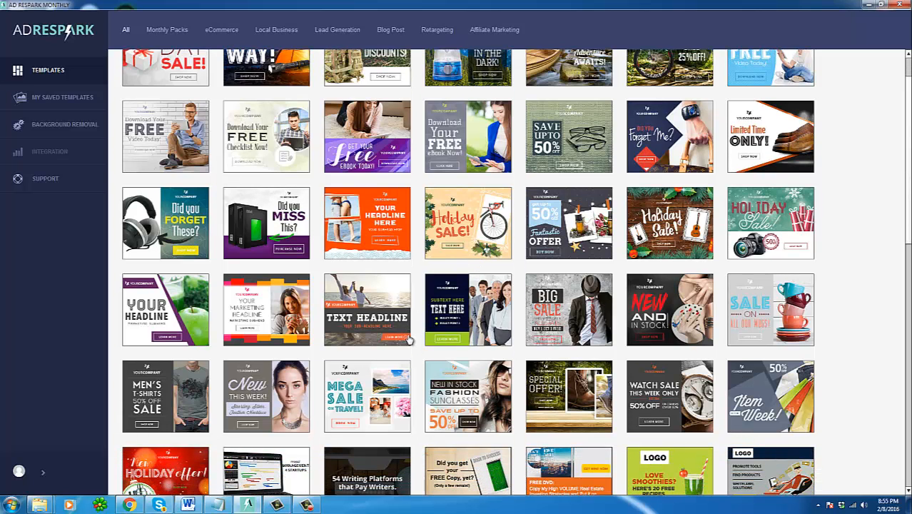
{"action": "scroll", "coordinate": [389, 404], "scroll_direction": "down", "scroll_amount": 8}
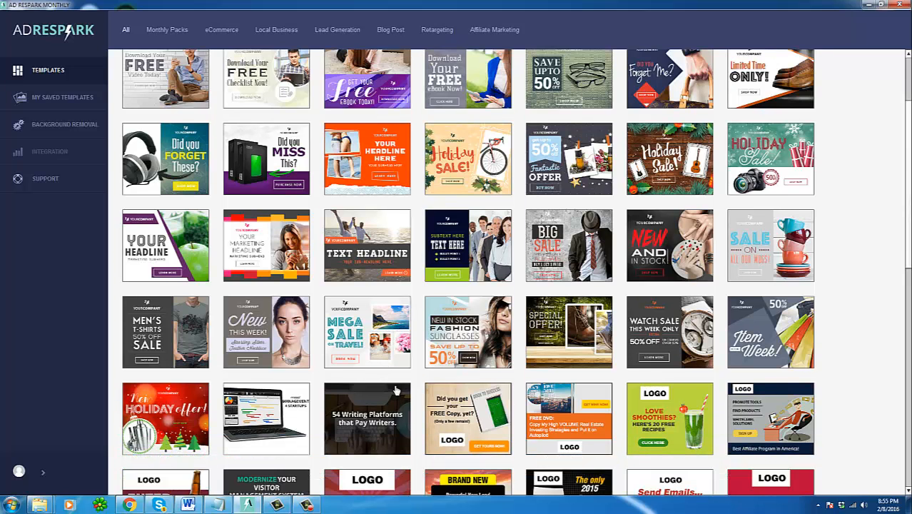
{"action": "scroll", "coordinate": [383, 428], "scroll_direction": "down", "scroll_amount": 2}
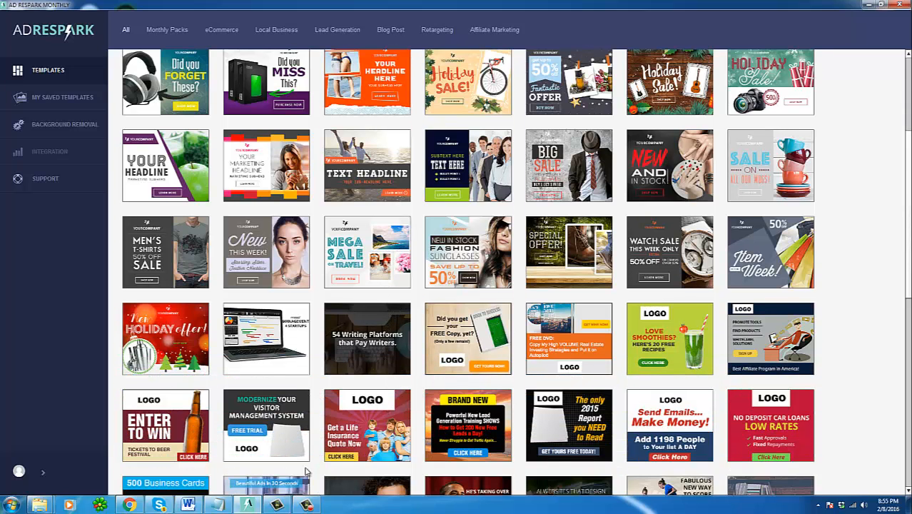
{"action": "left_click", "coordinate": [307, 504]}
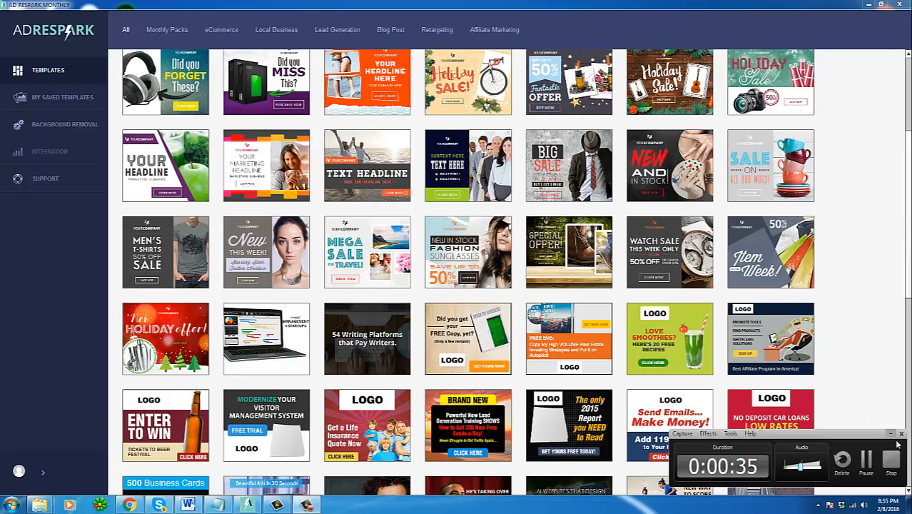
{"action": "left_click", "coordinate": [866, 471]}
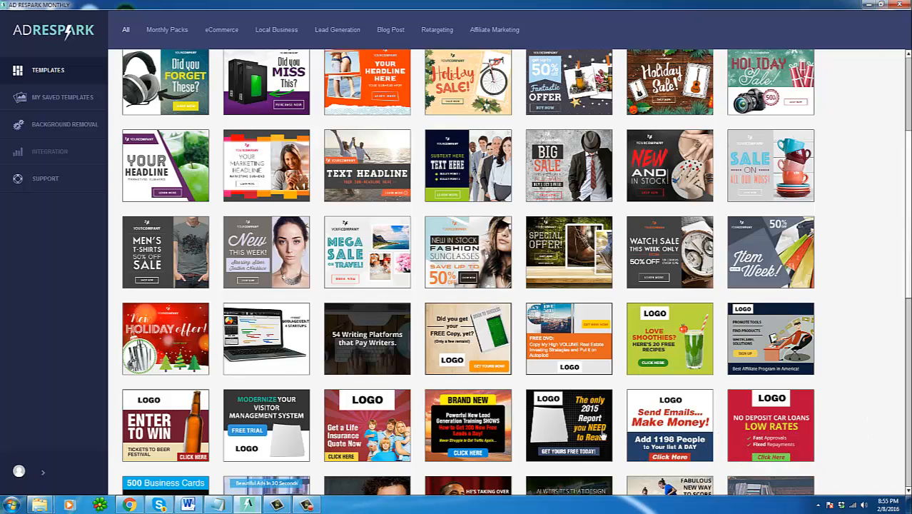
Open the black "The only 2015 Report you Need to Read" ad template in the editor.
{"action": "scroll", "coordinate": [593, 428], "scroll_direction": "down", "scroll_amount": 2}
{"action": "scroll", "coordinate": [590, 428], "scroll_direction": "down", "scroll_amount": 1}
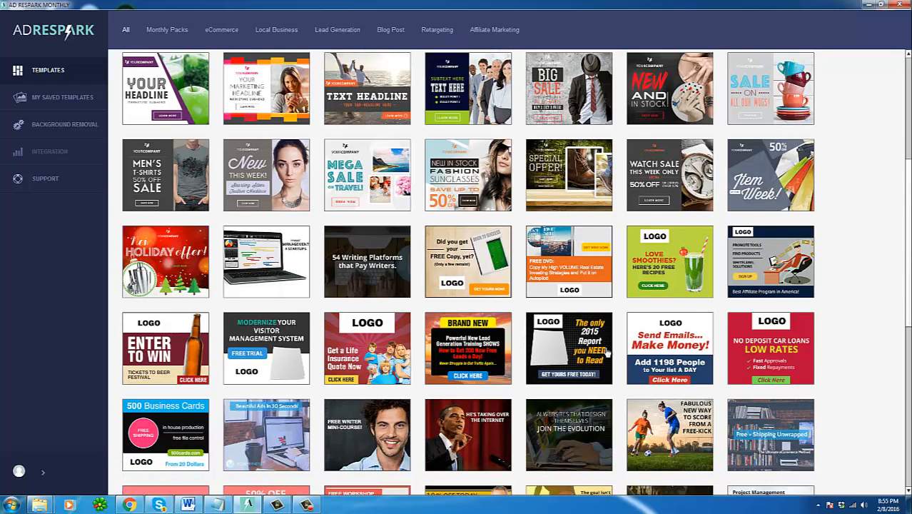
{"action": "left_click", "coordinate": [555, 351]}
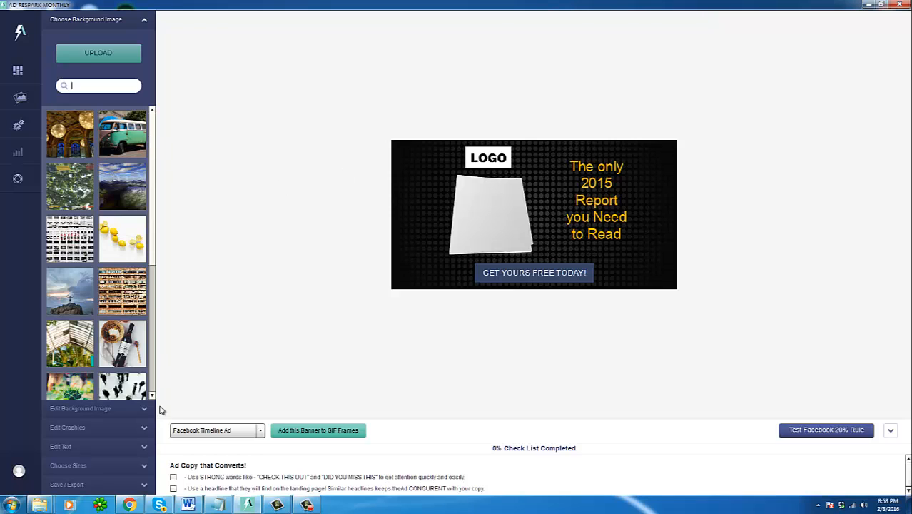
{"action": "left_click", "coordinate": [122, 408]}
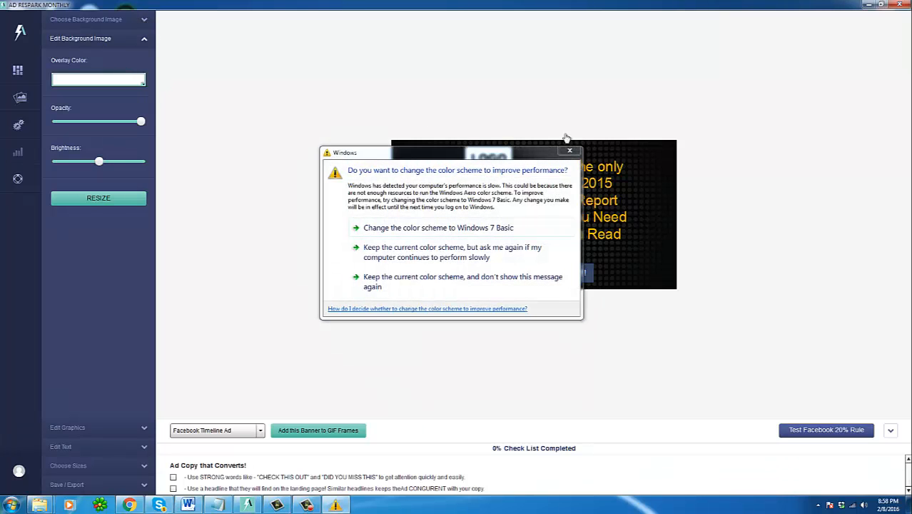
{"action": "left_click", "coordinate": [577, 152]}
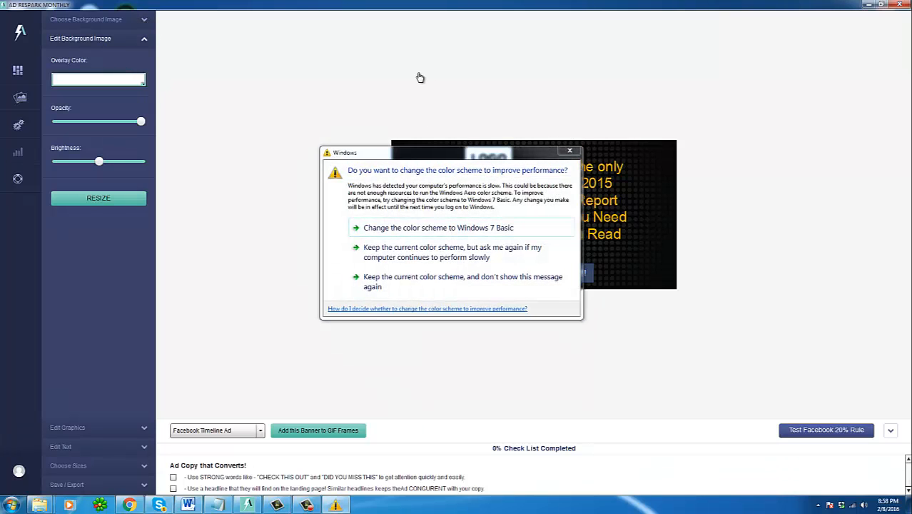
{"action": "left_click", "coordinate": [102, 20]}
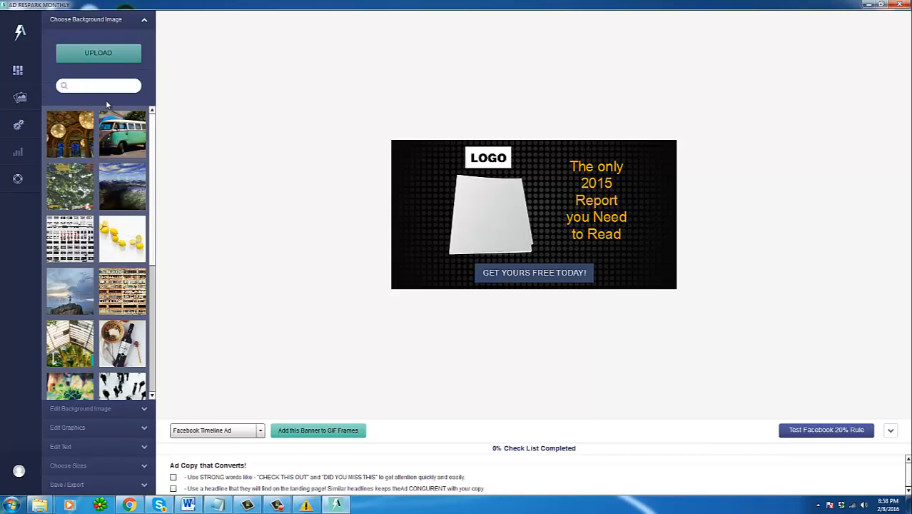
Replace the banner's background with the stock photo of dark mountains under a cloudy blue sky.
{"action": "left_click_drag", "start_coordinate": [150, 146], "coordinate": [152, 161]}
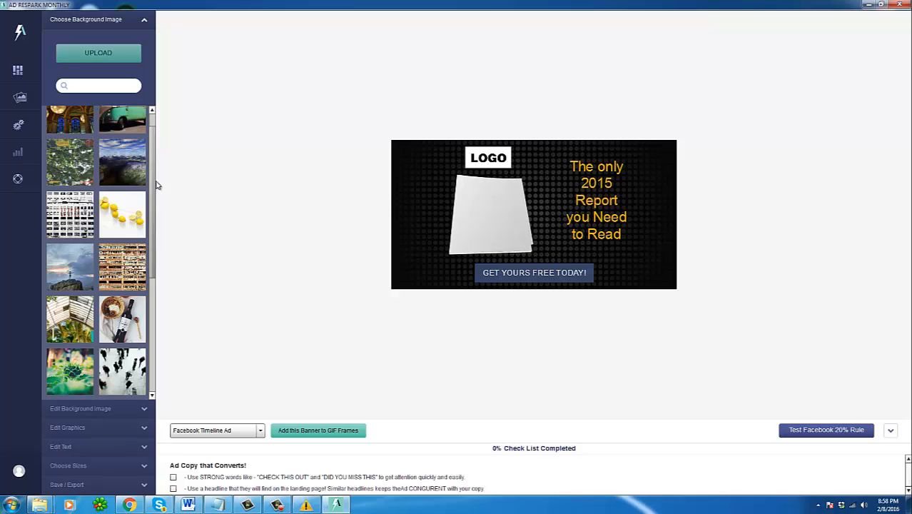
{"action": "scroll", "coordinate": [151, 192], "scroll_direction": "down", "scroll_amount": 1}
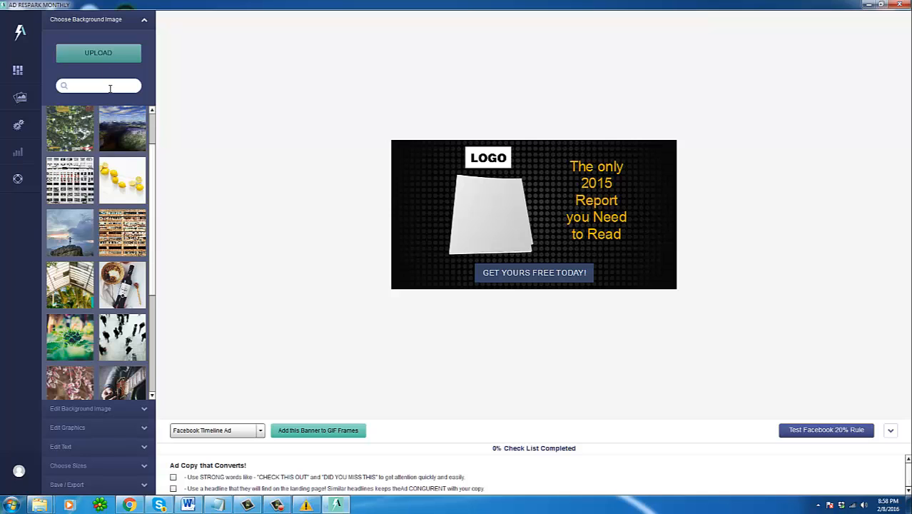
{"action": "left_click_drag", "start_coordinate": [152, 141], "coordinate": [154, 184]}
{"action": "scroll", "coordinate": [153, 183], "scroll_direction": "down", "scroll_amount": 1}
{"action": "scroll", "coordinate": [152, 200], "scroll_direction": "down", "scroll_amount": 1}
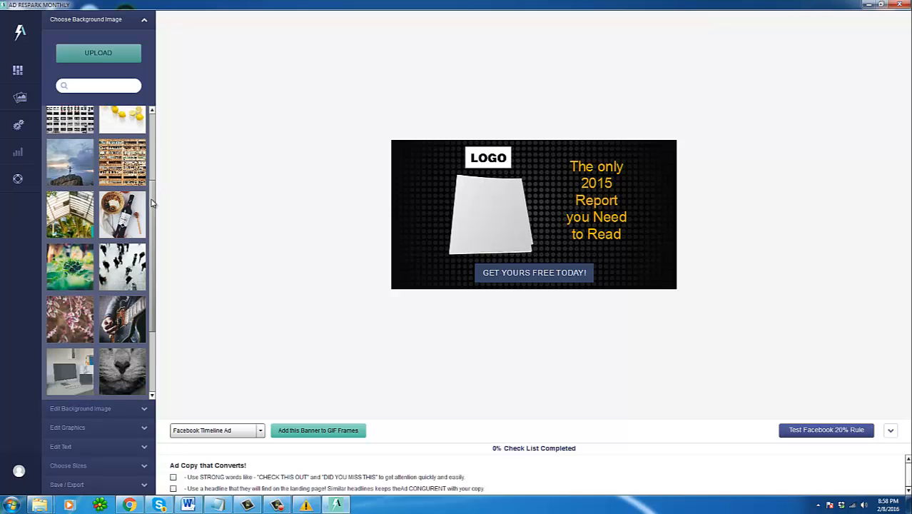
{"action": "scroll", "coordinate": [149, 218], "scroll_direction": "down", "scroll_amount": 1}
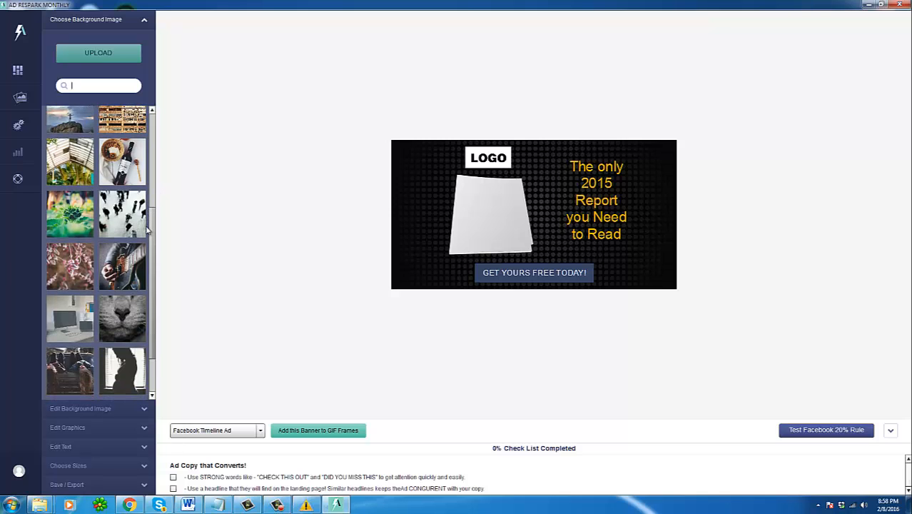
{"action": "scroll", "coordinate": [146, 182], "scroll_direction": "up", "scroll_amount": 3}
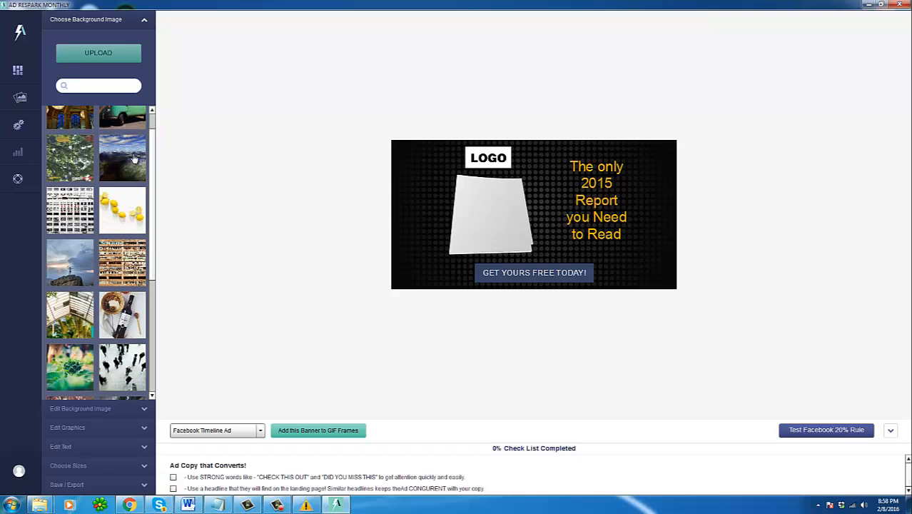
{"action": "left_click", "coordinate": [126, 164]}
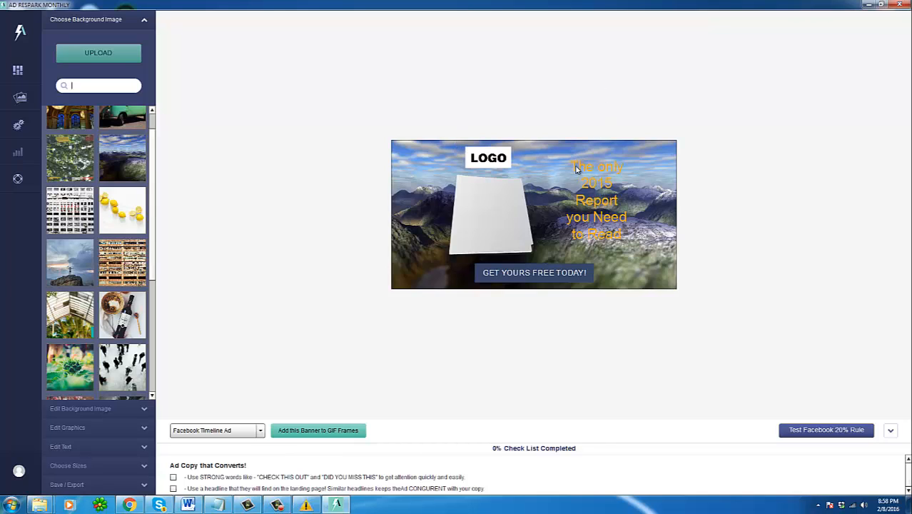
Change the colour of the headline "The only 2015 Report you Need to Read" to white.
{"action": "left_click", "coordinate": [597, 218]}
{"action": "left_click_drag", "start_coordinate": [154, 249], "coordinate": [151, 284]}
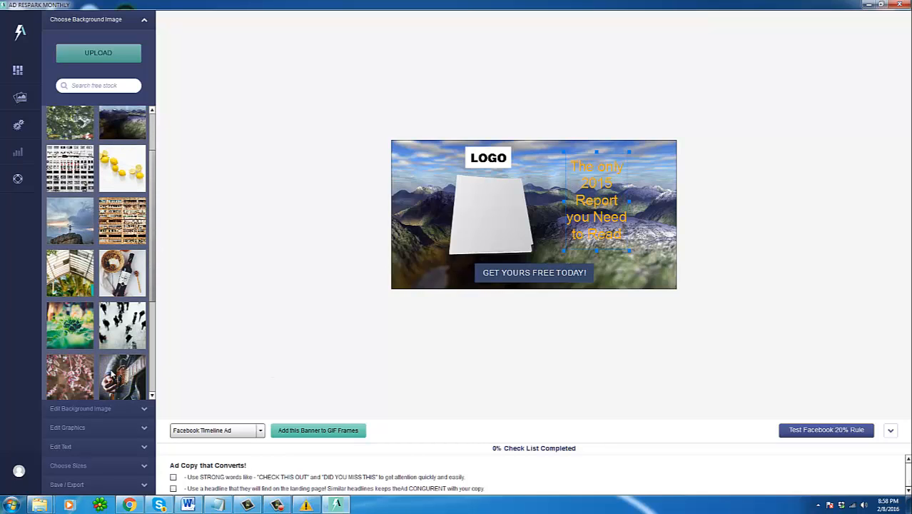
{"action": "left_click", "coordinate": [69, 447]}
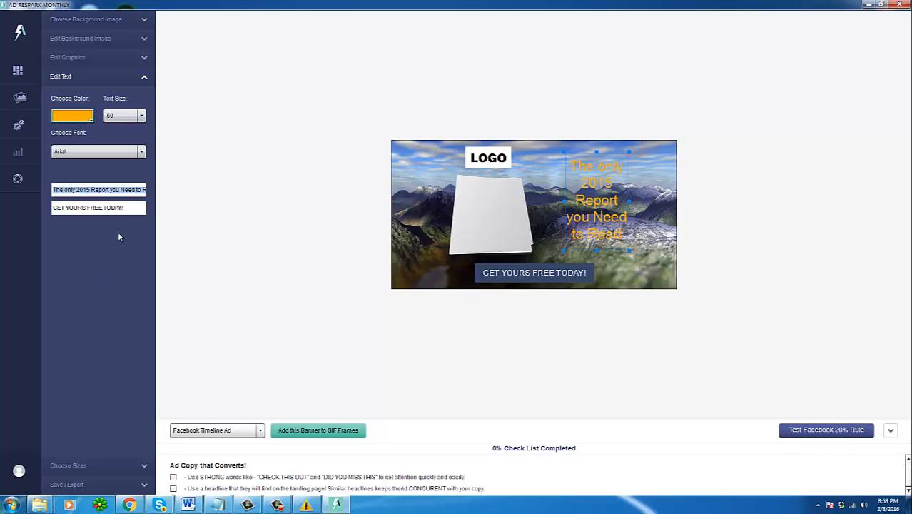
{"action": "left_click", "coordinate": [77, 117]}
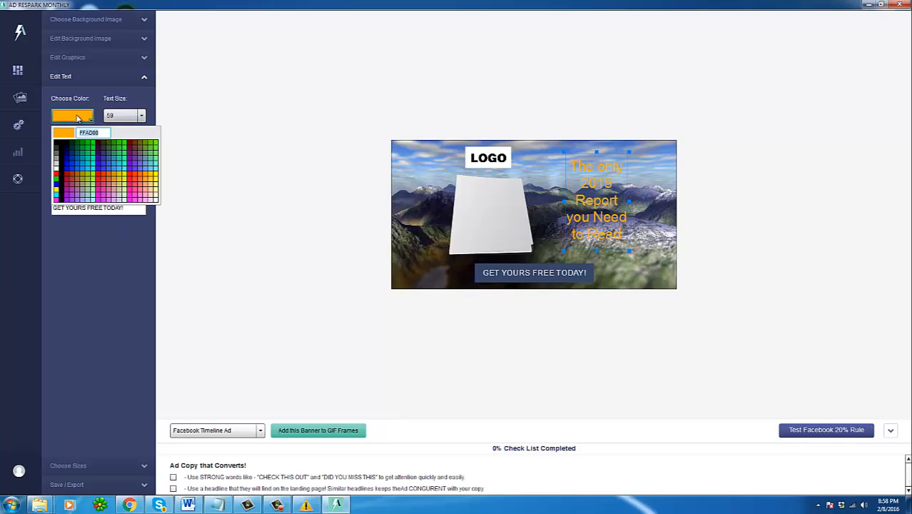
{"action": "left_click", "coordinate": [58, 170]}
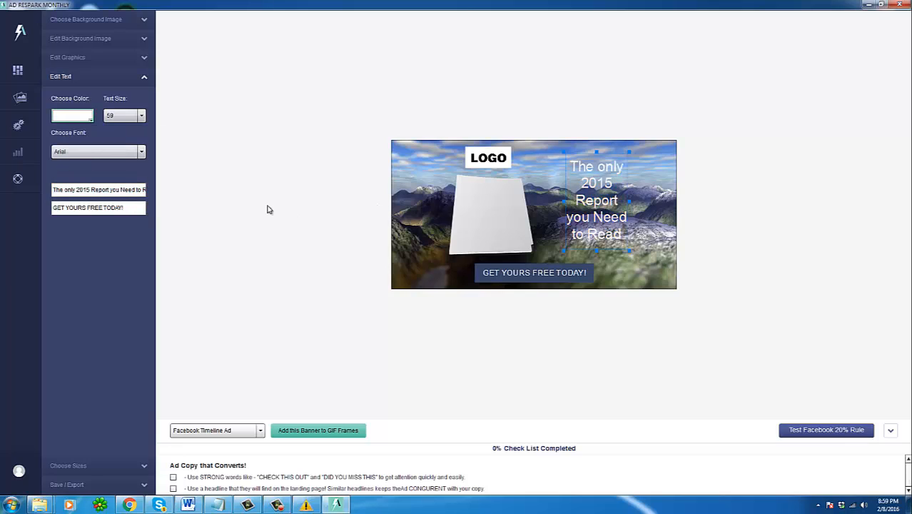
Replace the banner's placeholder logo with youzign-2.jpg from the mecanto.com images folder on the D: drive.
{"action": "left_click", "coordinate": [490, 160]}
{"action": "left_click", "coordinate": [79, 60]}
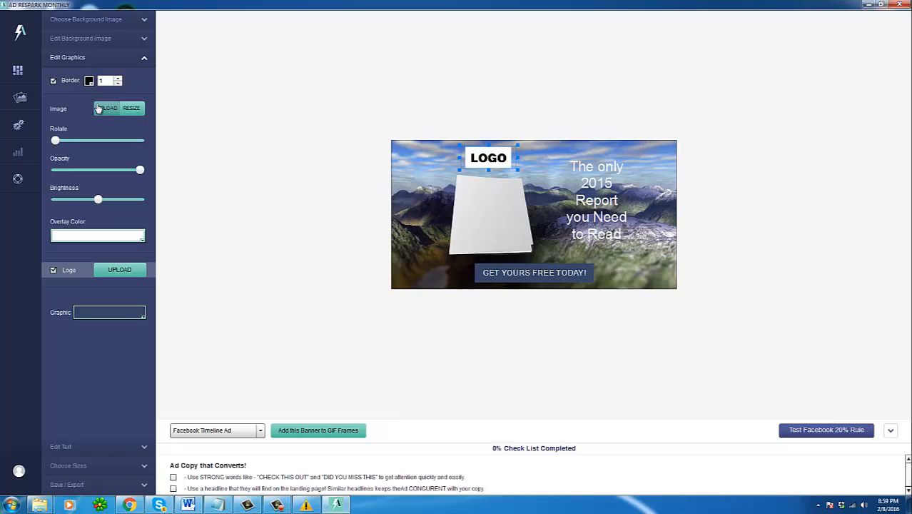
{"action": "left_click", "coordinate": [20, 98]}
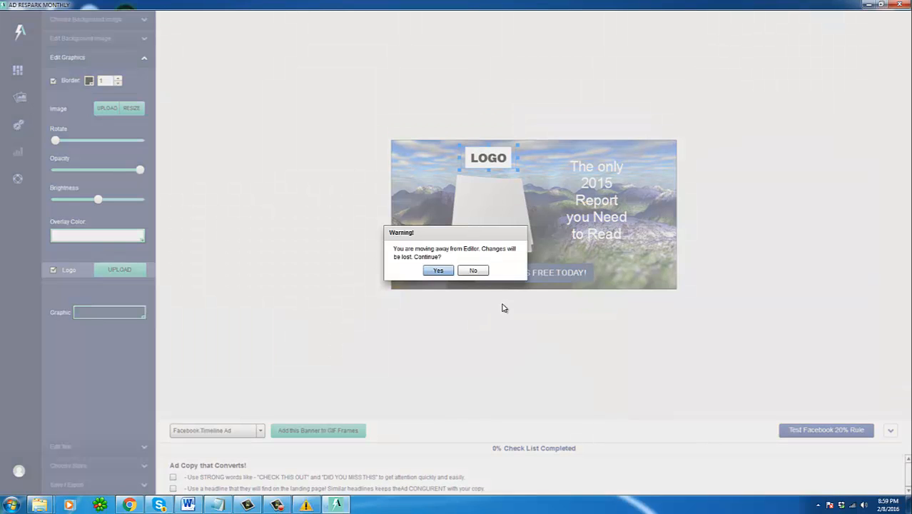
{"action": "left_click", "coordinate": [473, 271]}
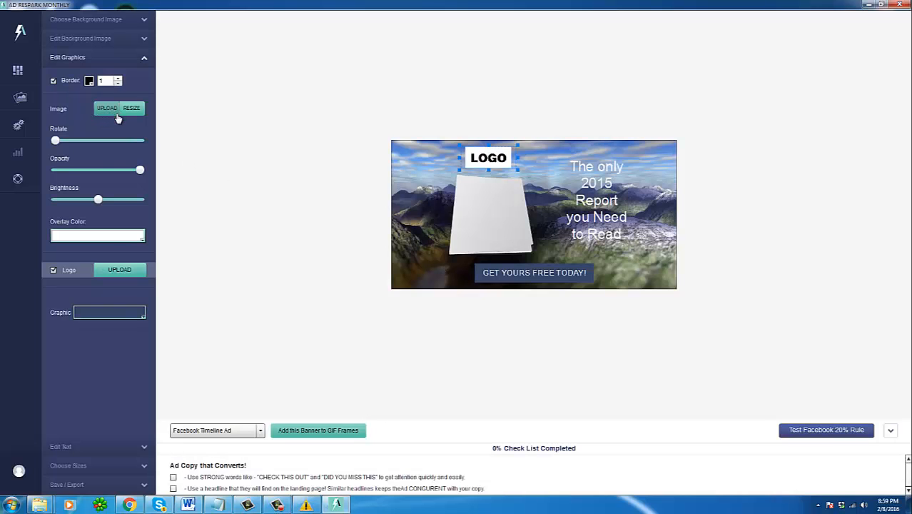
{"action": "left_click", "coordinate": [118, 271]}
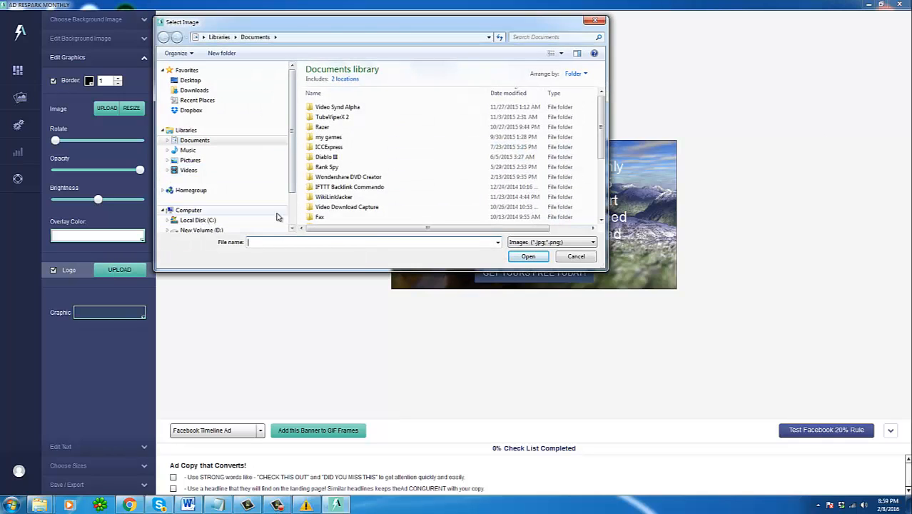
{"action": "scroll", "coordinate": [279, 218], "scroll_direction": "down", "scroll_amount": 2}
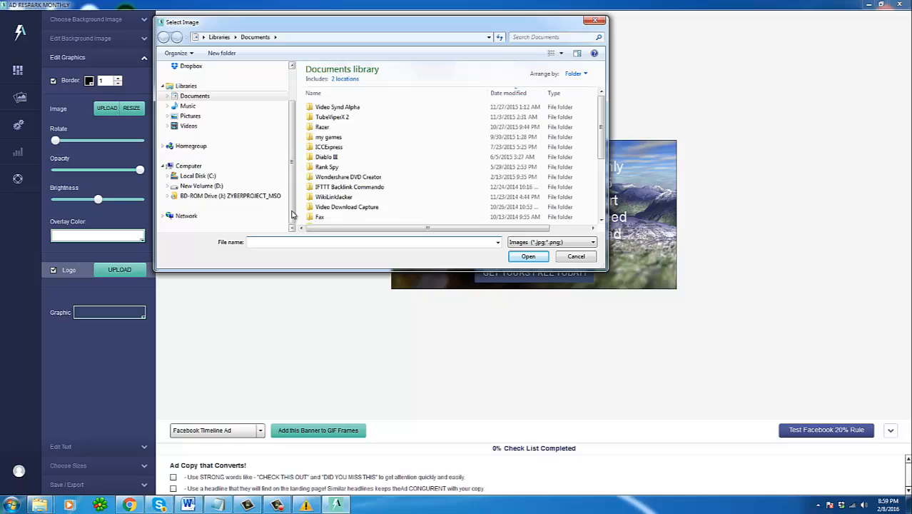
{"action": "left_click", "coordinate": [214, 187]}
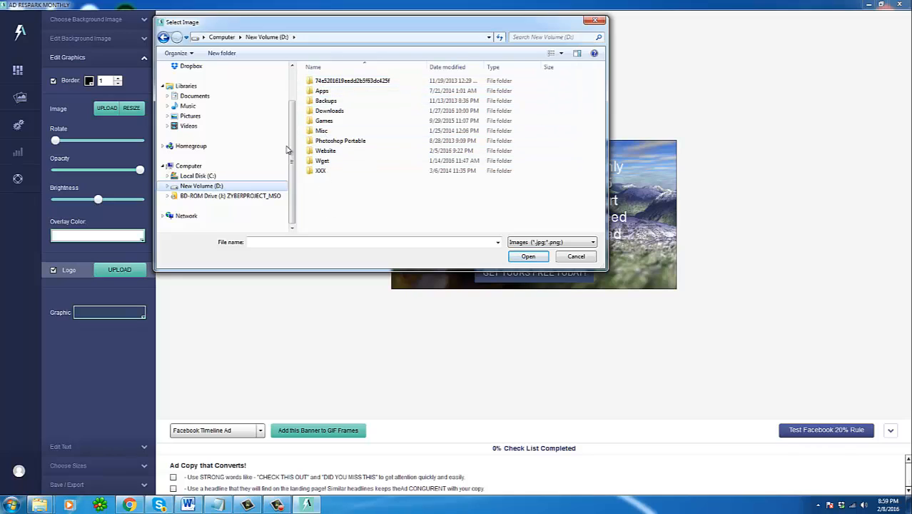
{"action": "left_click", "coordinate": [277, 505]}
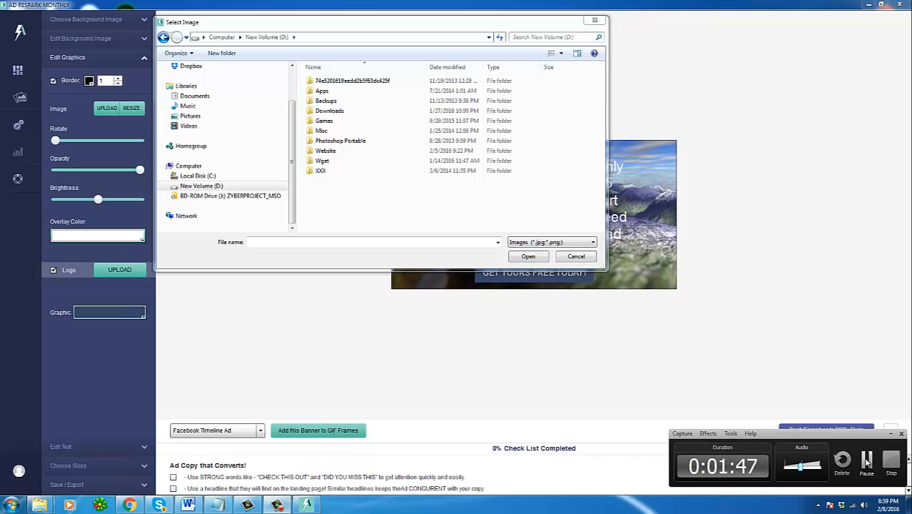
{"action": "left_click", "coordinate": [867, 460]}
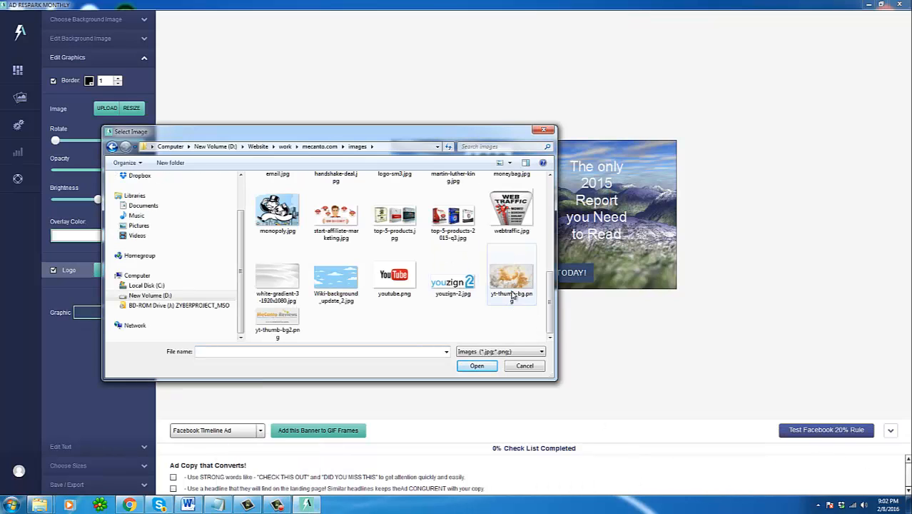
{"action": "mouse_move", "coordinate": [550, 301]}
{"action": "left_mouse_down"}
{"action": "mouse_move", "coordinate": [553, 265]}
{"action": "mouse_move", "coordinate": [550, 313]}
{"action": "left_mouse_up"}
{"action": "left_click", "coordinate": [453, 283]}
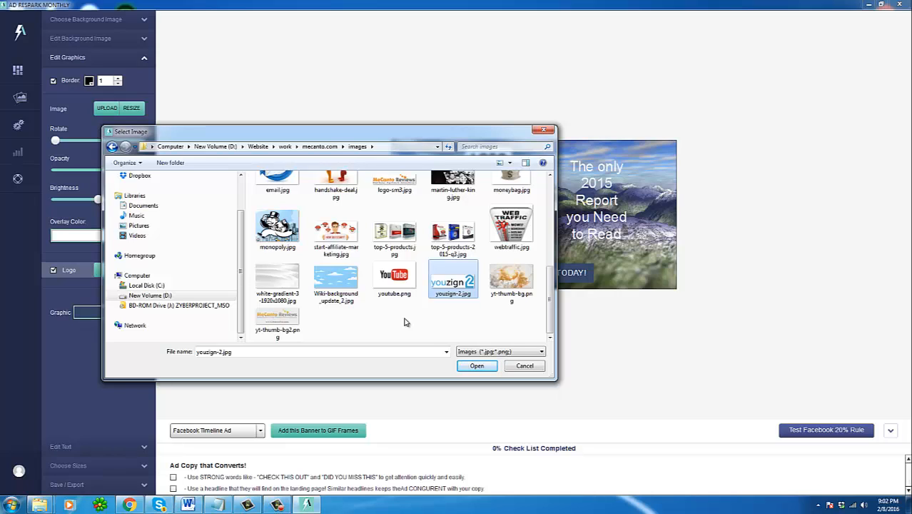
{"action": "left_click", "coordinate": [477, 366]}
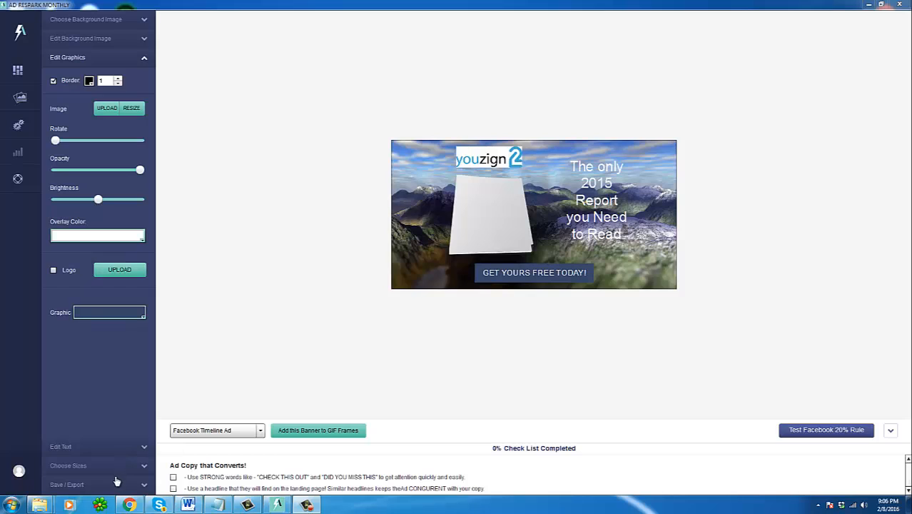
Save the banner set "test 1" as a template and leave the editor for the background removal tool.
{"action": "left_click", "coordinate": [66, 484]}
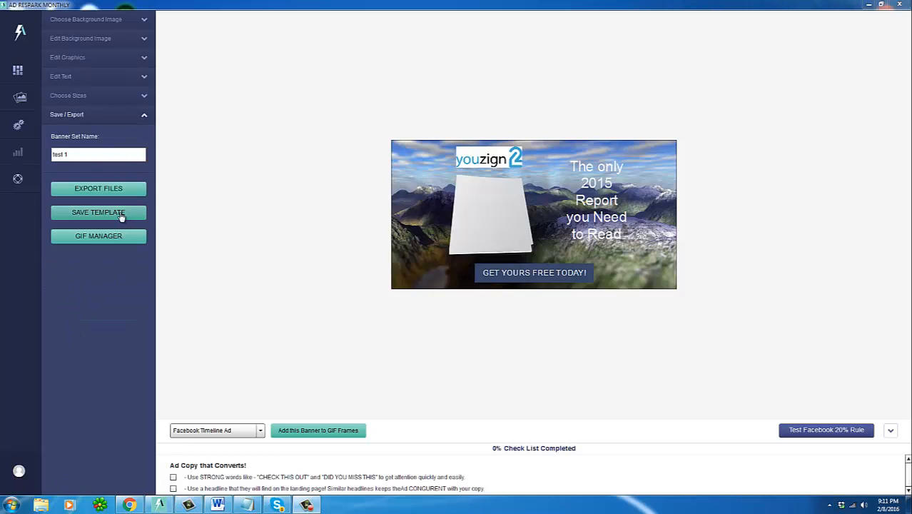
{"action": "left_click", "coordinate": [121, 214]}
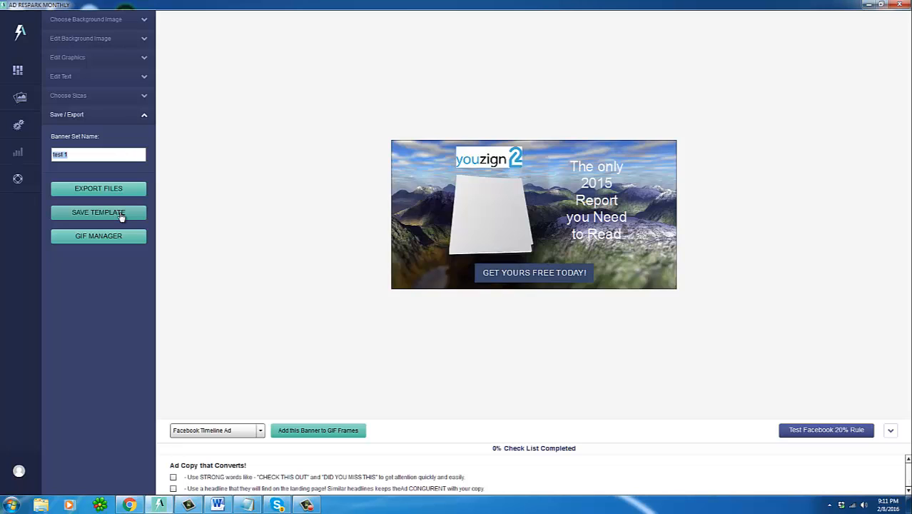
{"action": "left_click", "coordinate": [22, 125]}
{"action": "left_click", "coordinate": [435, 269]}
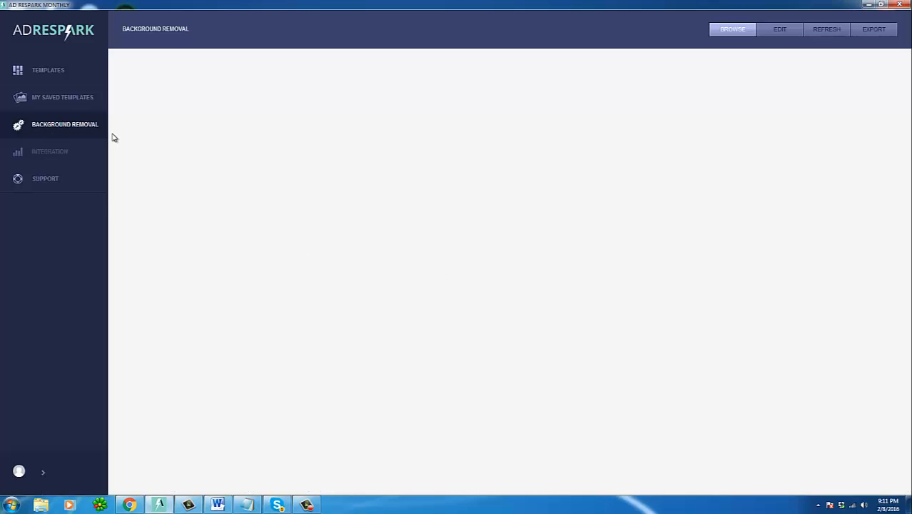
Load youzign-2.jpg into the background removal tool and open it for editing.
{"action": "left_click", "coordinate": [726, 29]}
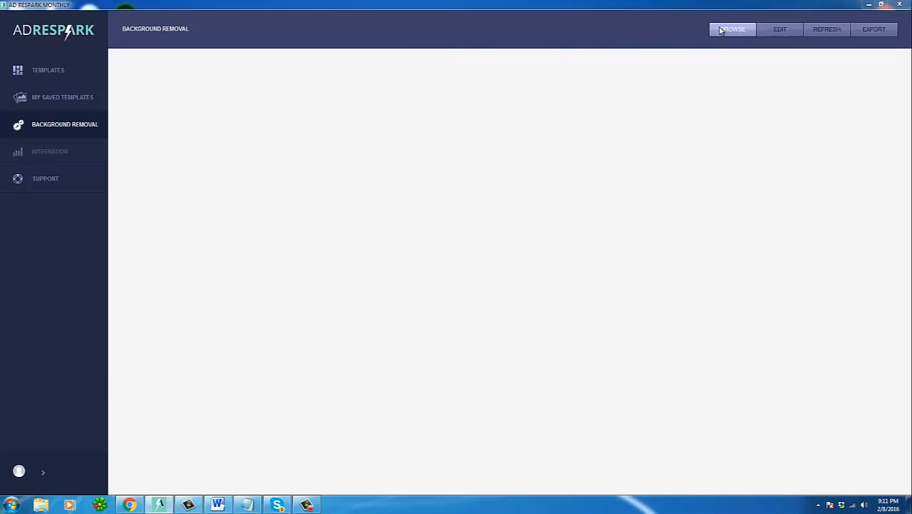
{"action": "left_click_drag", "start_coordinate": [550, 204], "coordinate": [552, 306]}
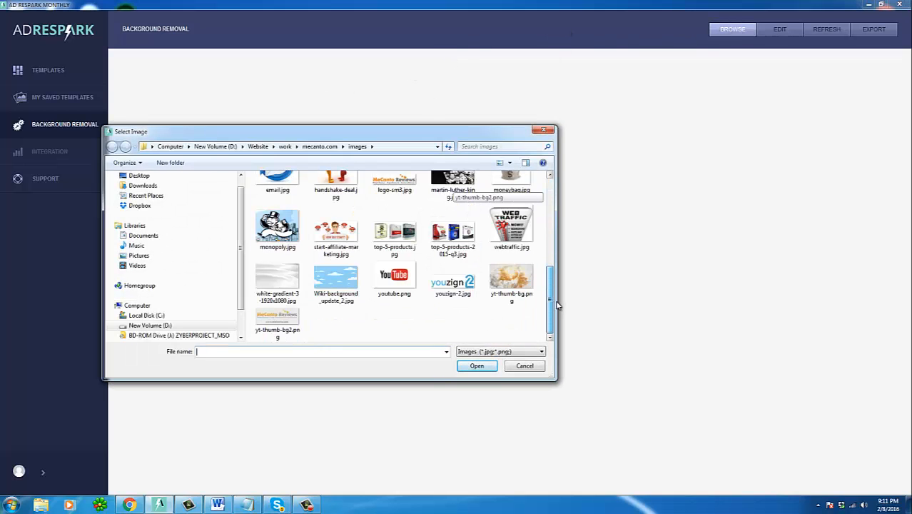
{"action": "left_click", "coordinate": [440, 291]}
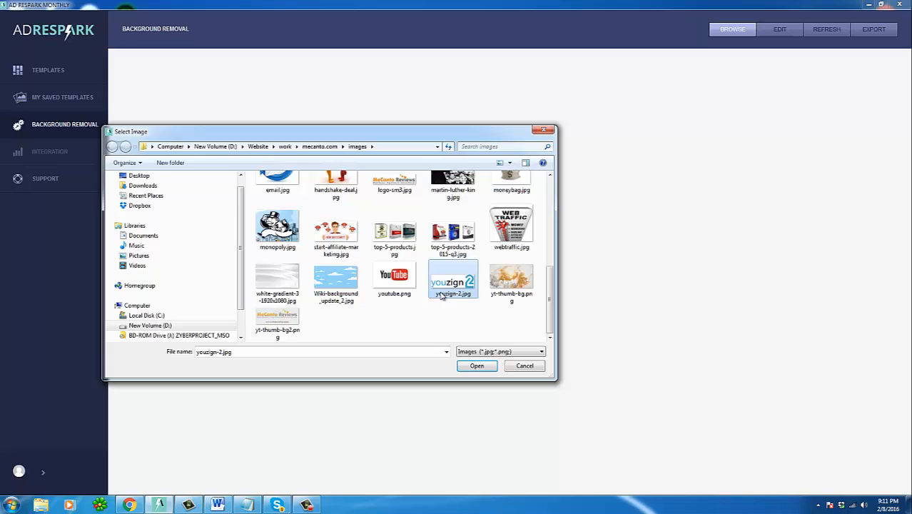
{"action": "left_click", "coordinate": [476, 365]}
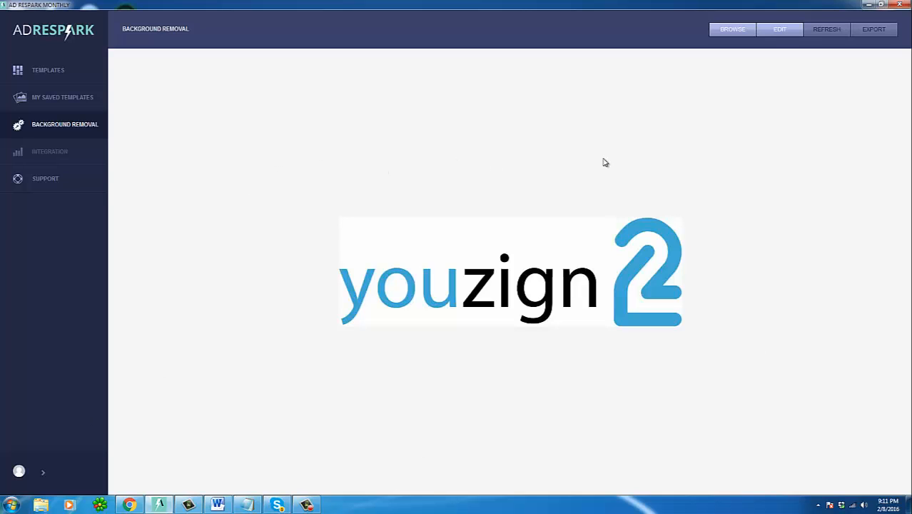
{"action": "left_click", "coordinate": [766, 31]}
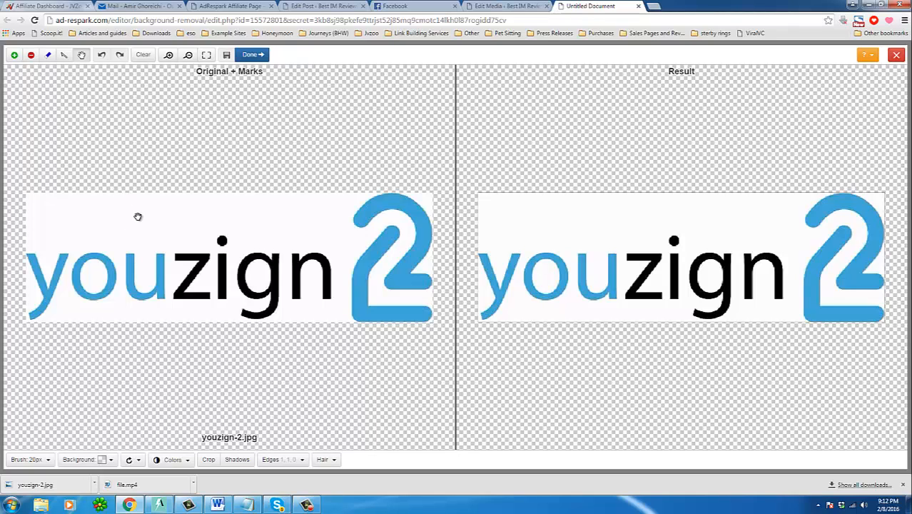
Mark the white background around and between the youzign 2 logo's letters in red with a 10 px brush.
{"action": "left_click", "coordinate": [31, 57]}
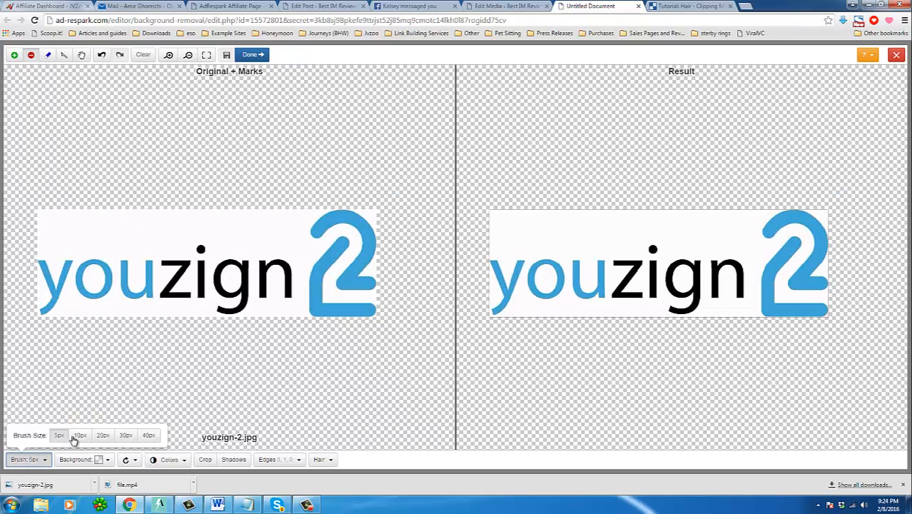
{"action": "left_click", "coordinate": [28, 459]}
{"action": "left_click", "coordinate": [81, 434]}
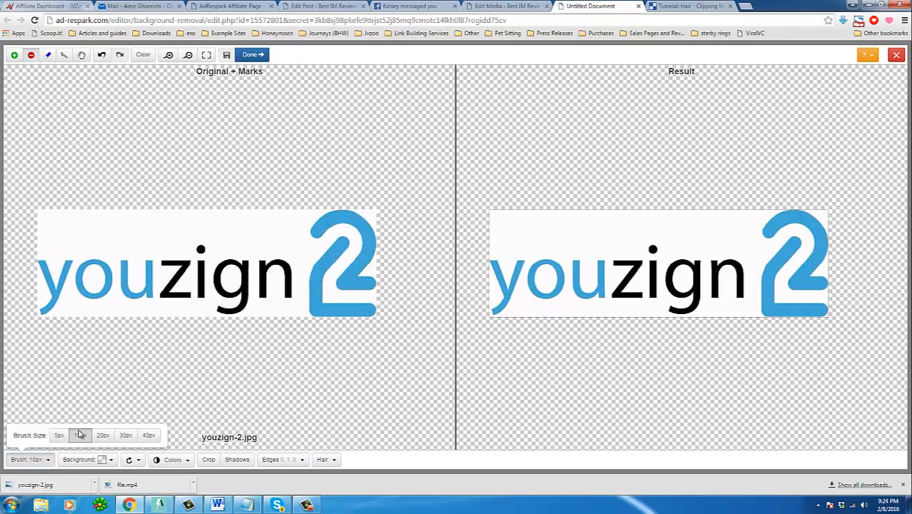
{"action": "left_click", "coordinate": [32, 56]}
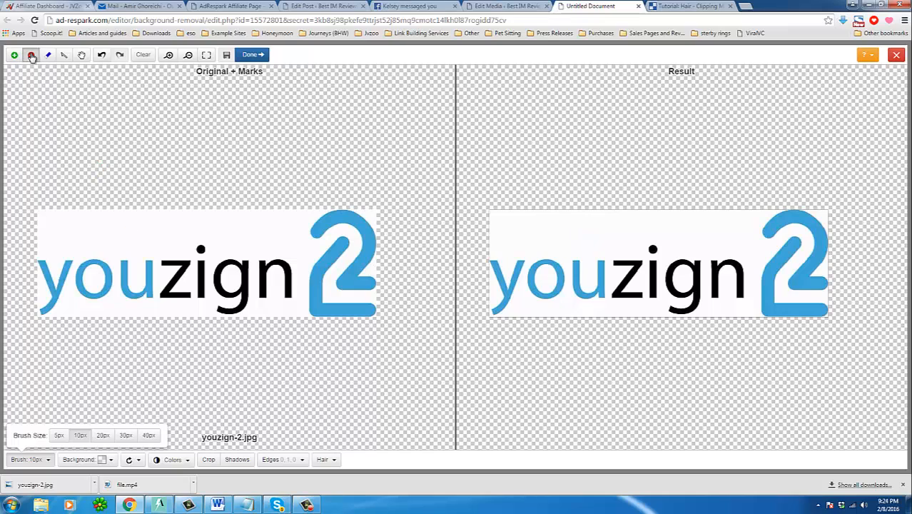
{"action": "left_click", "coordinate": [71, 243]}
{"action": "left_click_drag", "start_coordinate": [47, 218], "coordinate": [302, 217]}
{"action": "left_click_drag", "start_coordinate": [47, 238], "coordinate": [295, 238]}
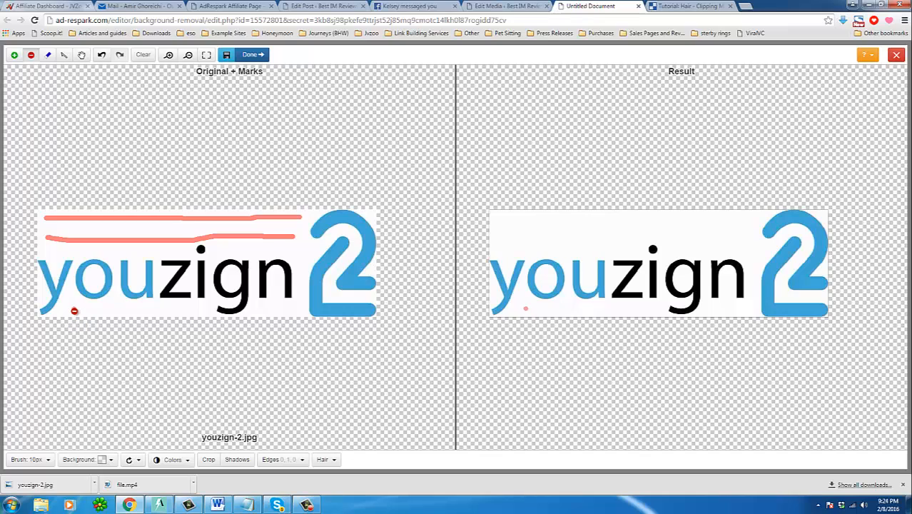
{"action": "left_click_drag", "start_coordinate": [72, 311], "coordinate": [291, 311]}
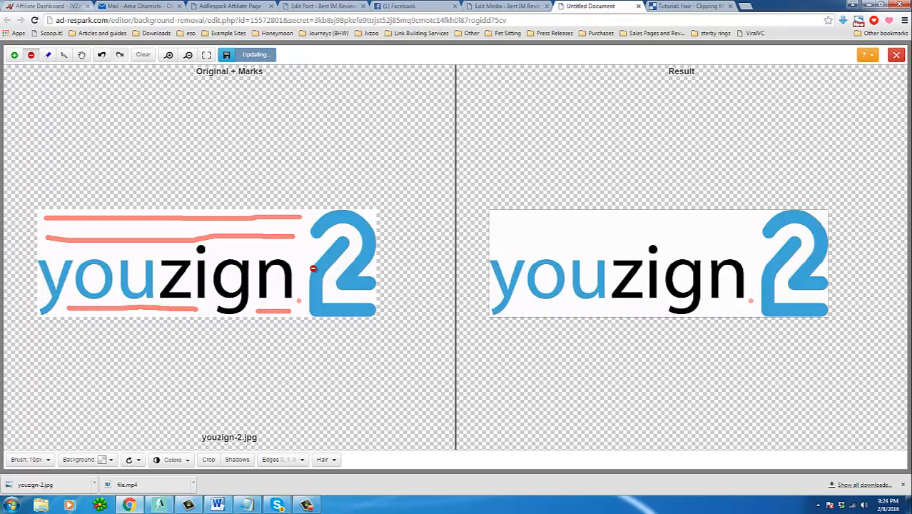
{"action": "left_click_drag", "start_coordinate": [304, 253], "coordinate": [305, 306]}
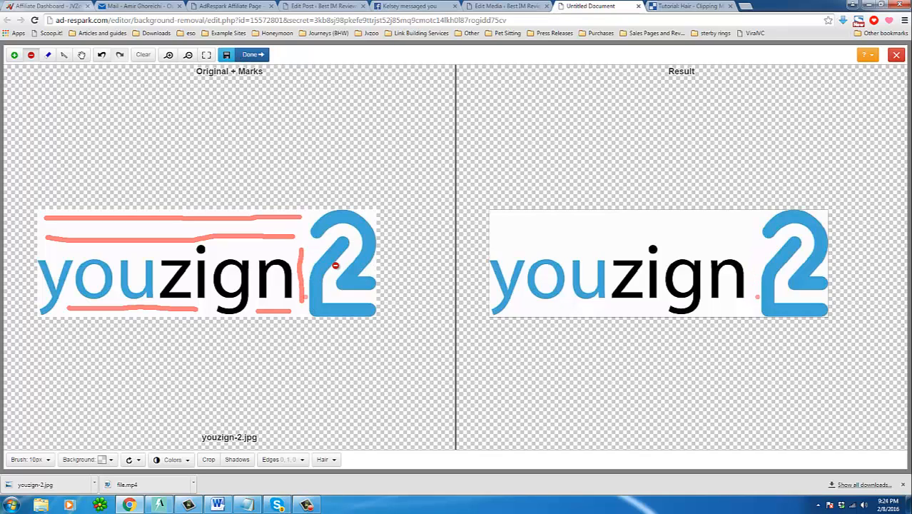
{"action": "mouse_move", "coordinate": [329, 241]}
{"action": "left_mouse_down"}
{"action": "mouse_move", "coordinate": [352, 234]}
{"action": "mouse_move", "coordinate": [359, 246]}
{"action": "mouse_move", "coordinate": [336, 300]}
{"action": "mouse_move", "coordinate": [369, 302]}
{"action": "left_mouse_up"}
{"action": "mouse_move", "coordinate": [366, 227]}
{"action": "left_mouse_down"}
{"action": "mouse_move", "coordinate": [369, 215]}
{"action": "mouse_move", "coordinate": [372, 223]}
{"action": "left_mouse_up"}
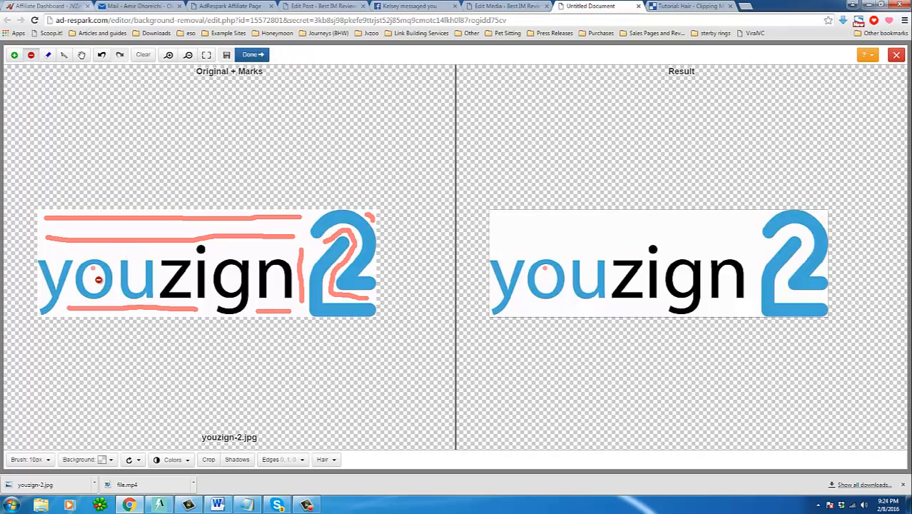
{"action": "left_click", "coordinate": [99, 278]}
{"action": "left_click_drag", "start_coordinate": [100, 278], "coordinate": [93, 288]}
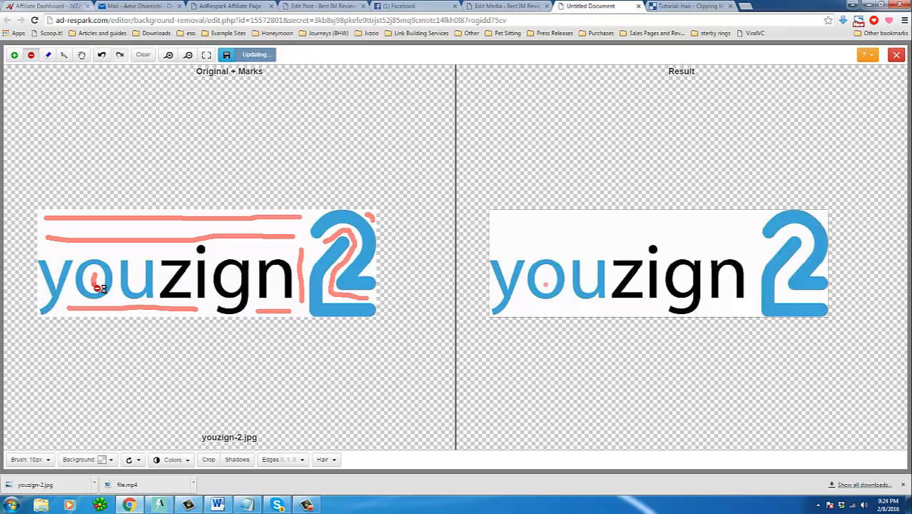
{"action": "left_click", "coordinate": [141, 264]}
{"action": "left_click_drag", "start_coordinate": [146, 266], "coordinate": [139, 288]}
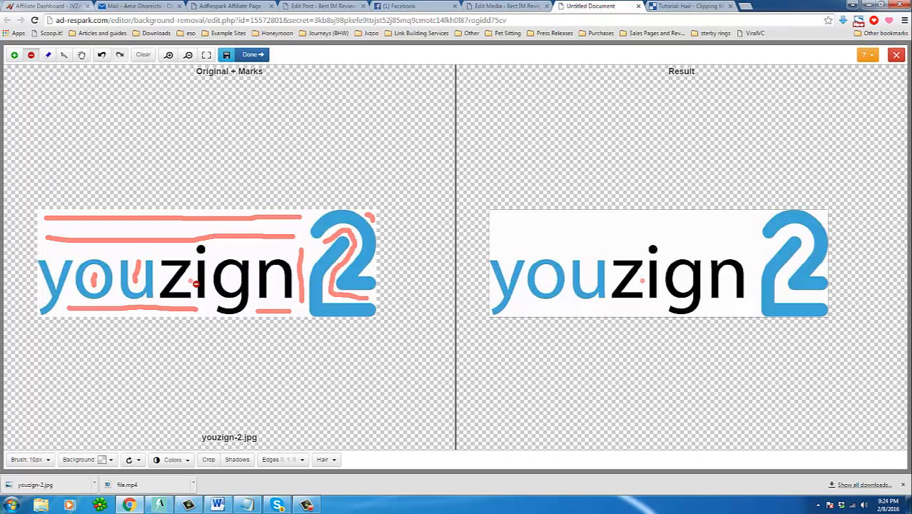
{"action": "left_click", "coordinate": [232, 276]}
{"action": "left_click", "coordinate": [275, 279]}
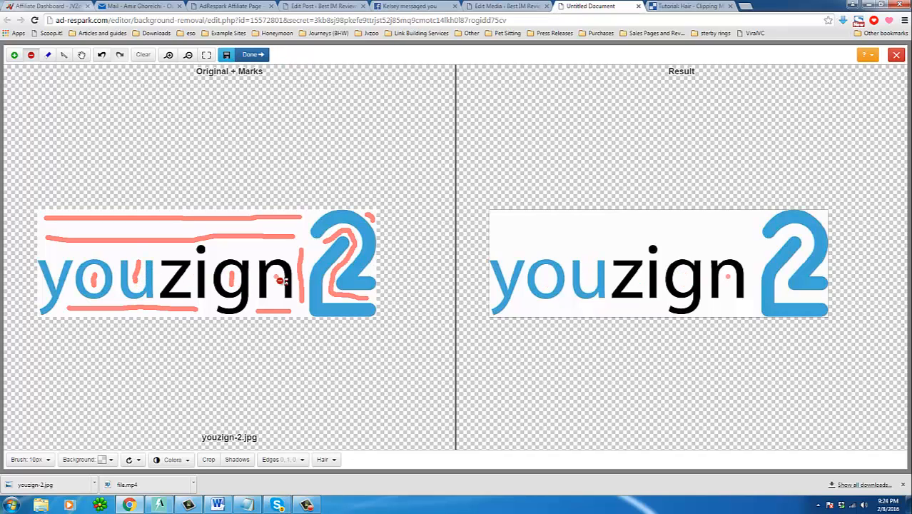
{"action": "left_click_drag", "start_coordinate": [276, 278], "coordinate": [283, 306]}
{"action": "mouse_move", "coordinate": [275, 251]}
{"action": "left_mouse_down"}
{"action": "mouse_move", "coordinate": [225, 251]}
{"action": "mouse_move", "coordinate": [277, 253]}
{"action": "left_mouse_up"}
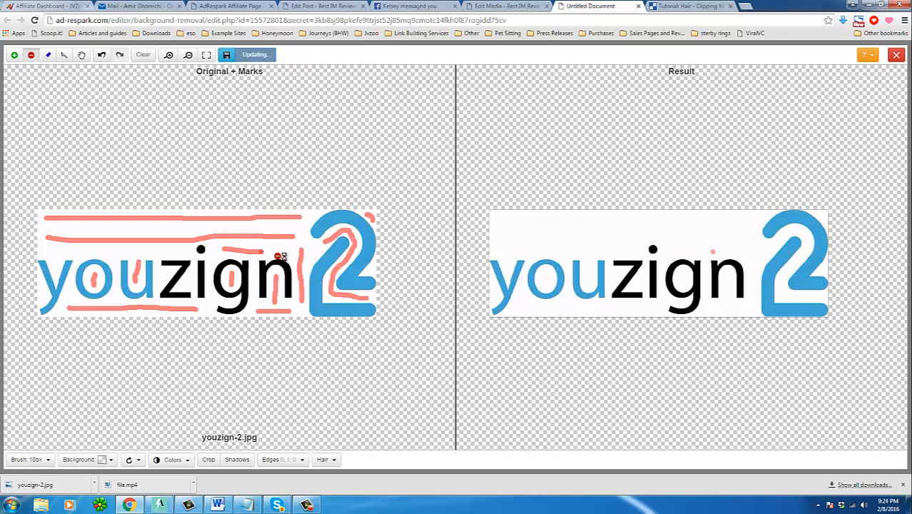
{"action": "mouse_move", "coordinate": [61, 253]}
{"action": "left_mouse_down"}
{"action": "mouse_move", "coordinate": [42, 295]}
{"action": "mouse_move", "coordinate": [72, 305]}
{"action": "left_mouse_up"}
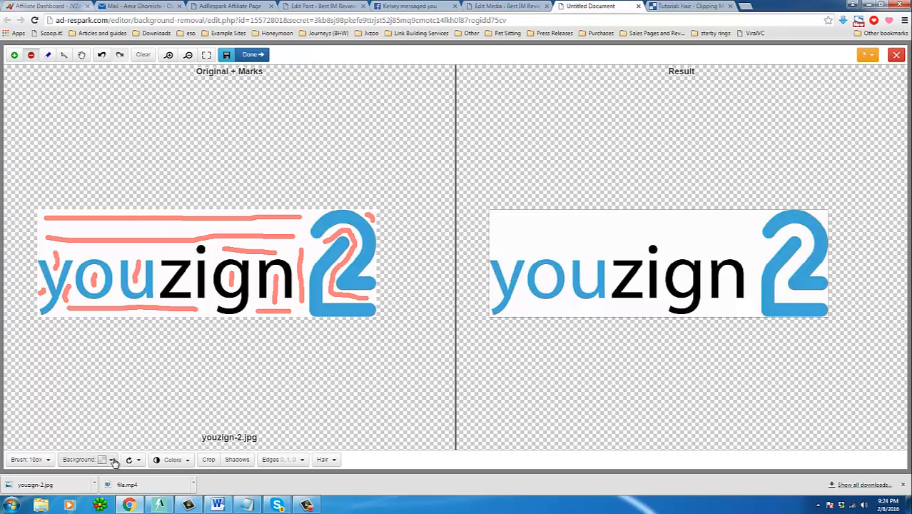
Set the background colour of the cut-out result to grey and try the Scalpel tool on the logo.
{"action": "left_click", "coordinate": [116, 461]}
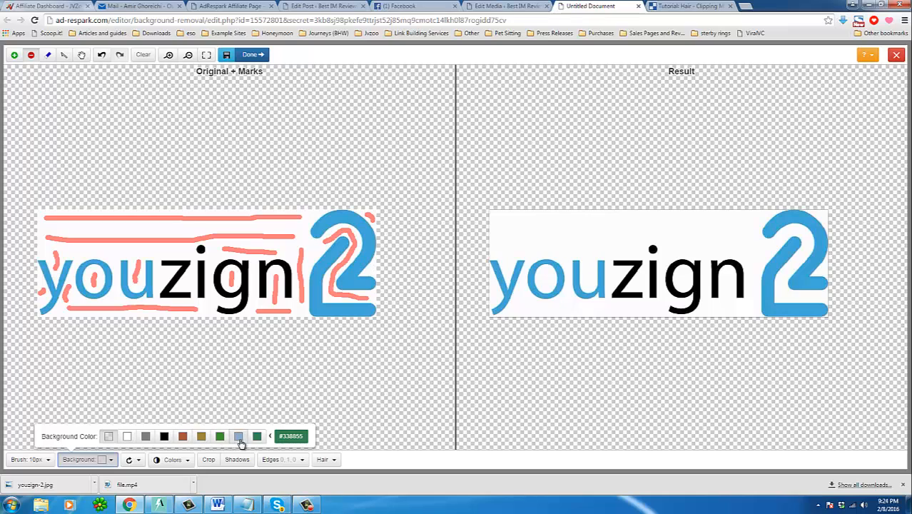
{"action": "left_click", "coordinate": [146, 437]}
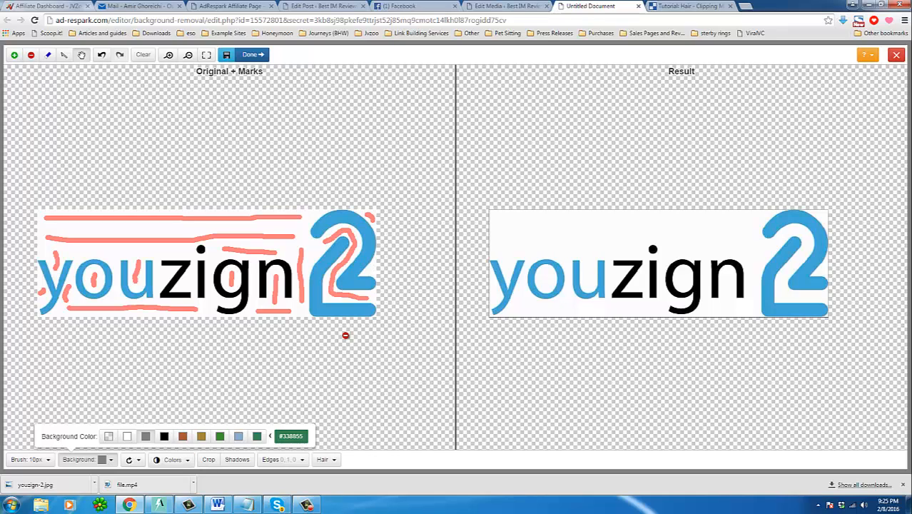
{"action": "left_click", "coordinate": [49, 55]}
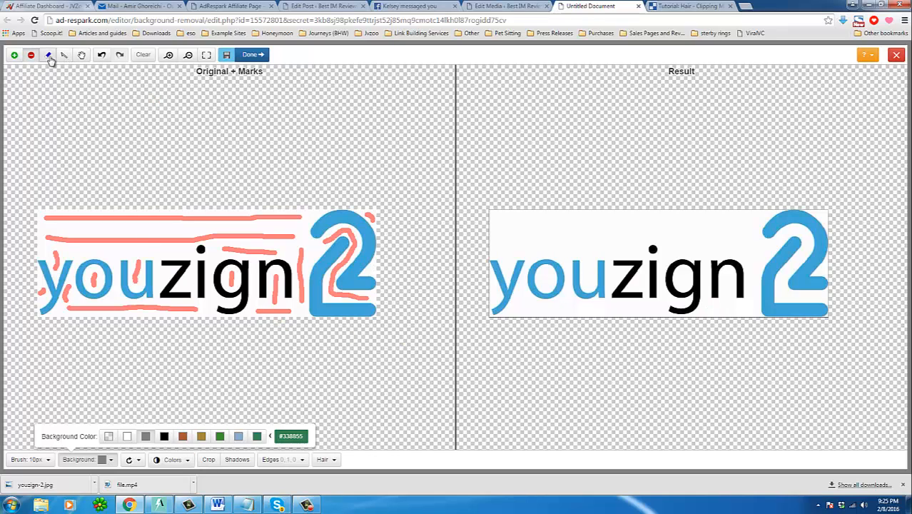
{"action": "left_click", "coordinate": [63, 55]}
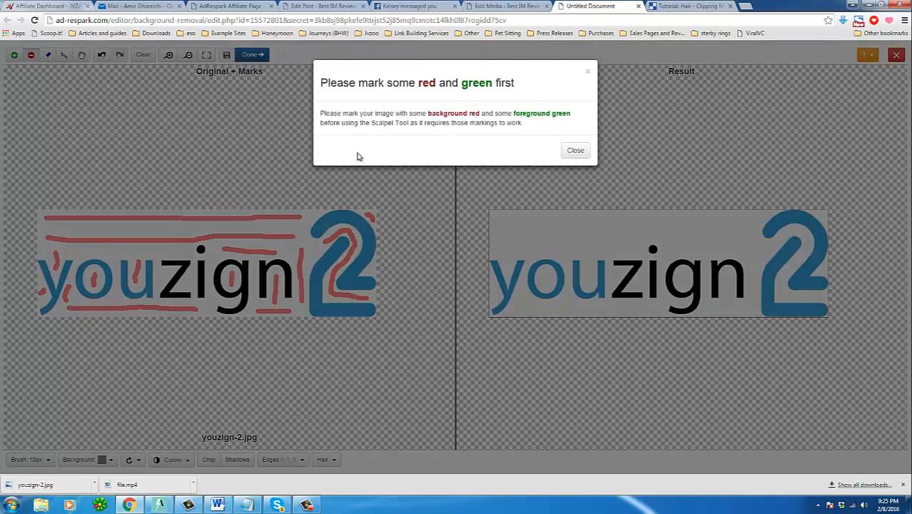
{"action": "left_click", "coordinate": [575, 150]}
Mark the letters y, o and u in green as foreground and add red background marks around the z and i.
{"action": "mouse_move", "coordinate": [65, 263]}
{"action": "left_mouse_down"}
{"action": "mouse_move", "coordinate": [50, 274]}
{"action": "mouse_move", "coordinate": [58, 312]}
{"action": "mouse_move", "coordinate": [74, 272]}
{"action": "left_mouse_up"}
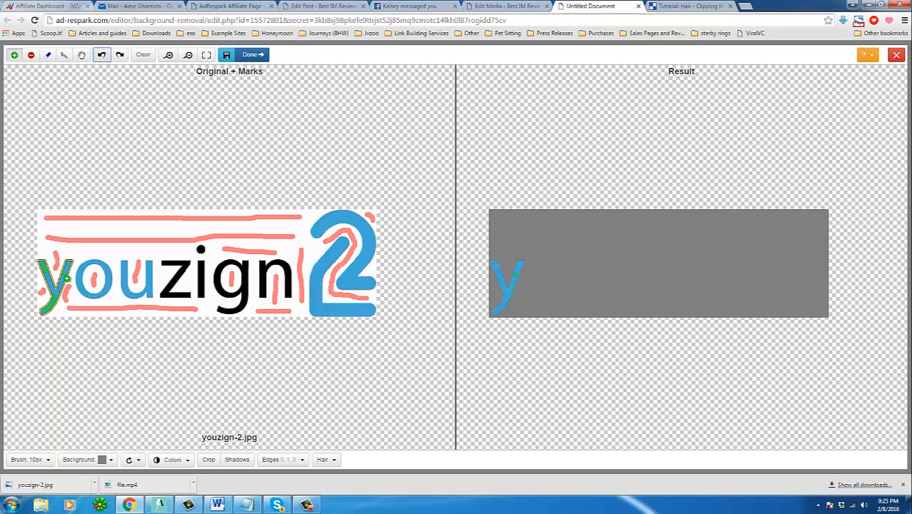
{"action": "left_click", "coordinate": [101, 54]}
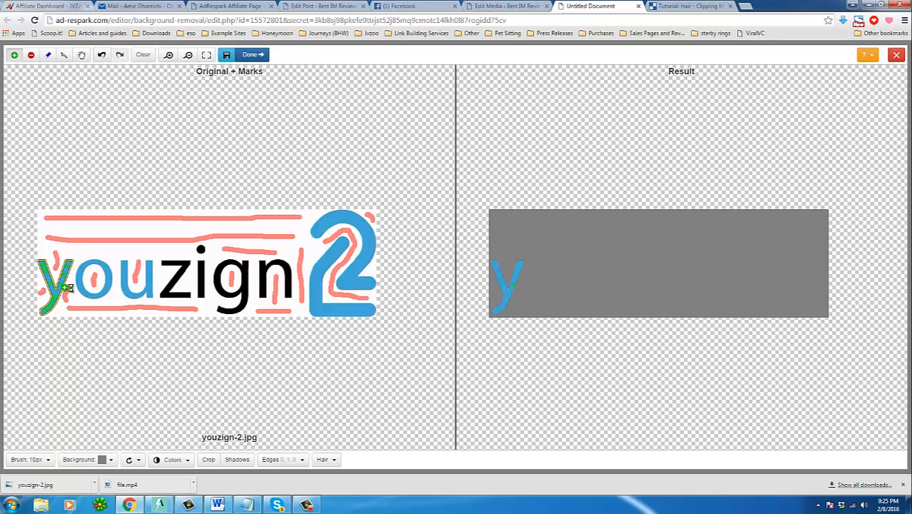
{"action": "mouse_move", "coordinate": [66, 288]}
{"action": "left_mouse_down"}
{"action": "mouse_move", "coordinate": [178, 278]}
{"action": "mouse_move", "coordinate": [201, 291]}
{"action": "left_mouse_up"}
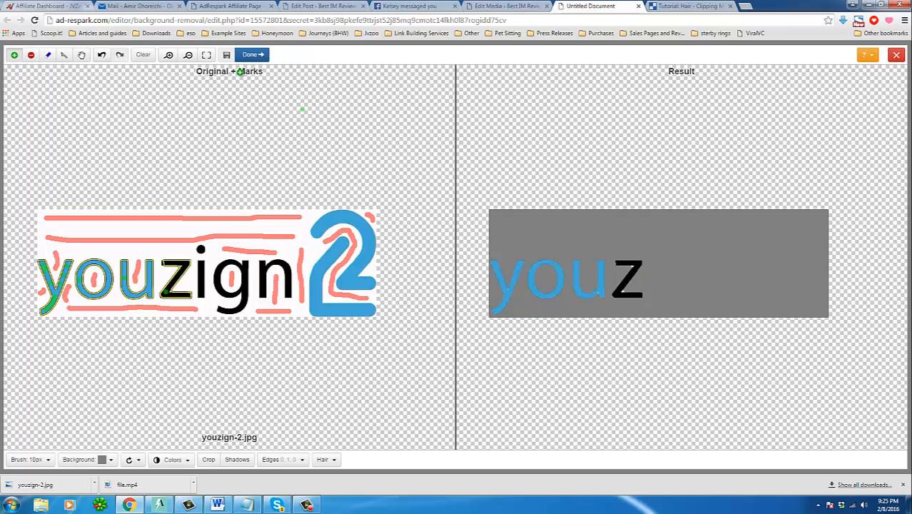
{"action": "left_click", "coordinate": [102, 54]}
{"action": "left_click", "coordinate": [30, 54]}
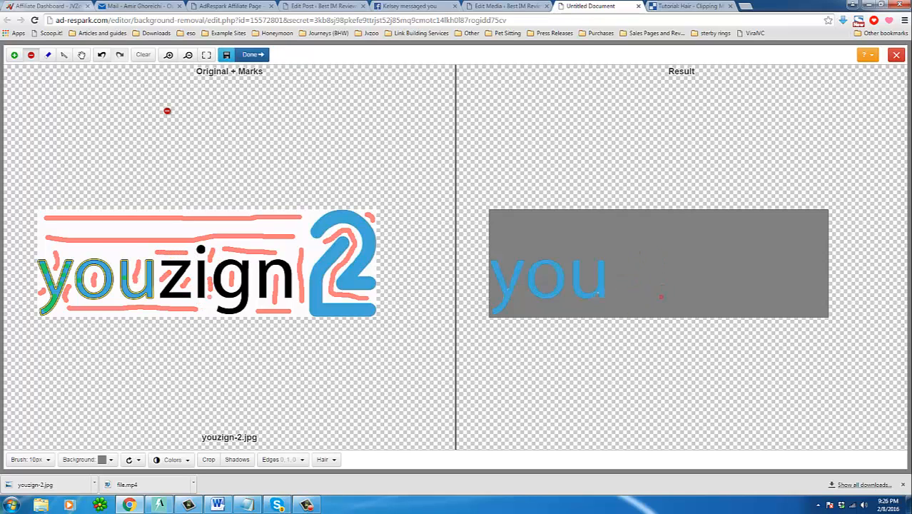
{"action": "key", "text": "ctrl+z"}
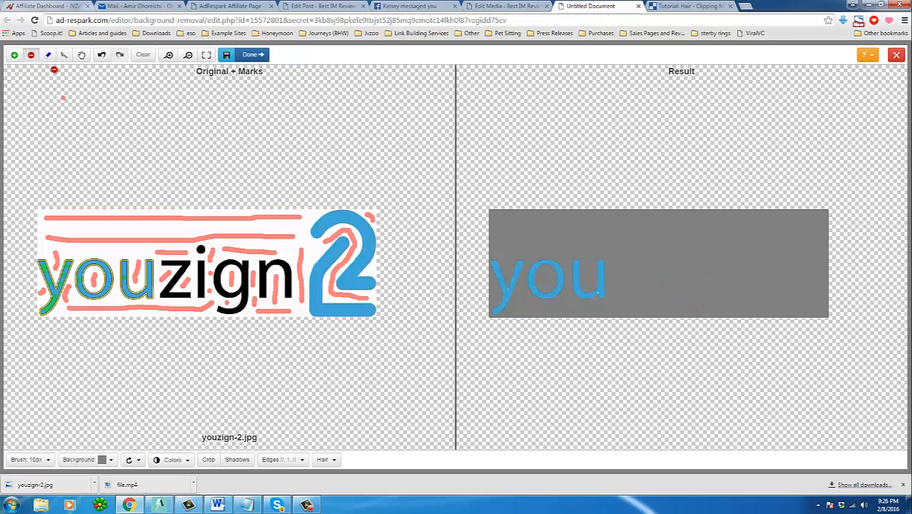
Mark the letters z, i, g, n and the large 2 in green as foreground.
{"action": "left_click", "coordinate": [15, 55]}
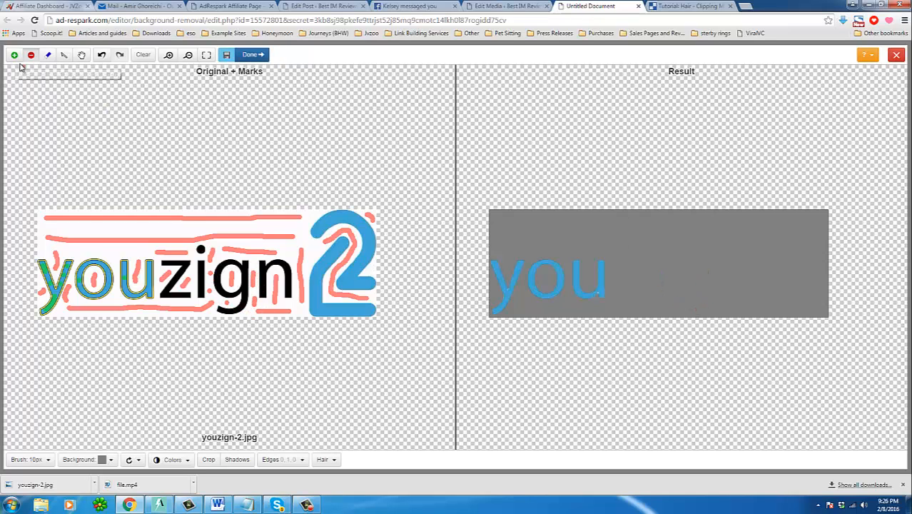
{"action": "left_click", "coordinate": [201, 278]}
{"action": "left_click", "coordinate": [202, 250]}
{"action": "left_click", "coordinate": [246, 271]}
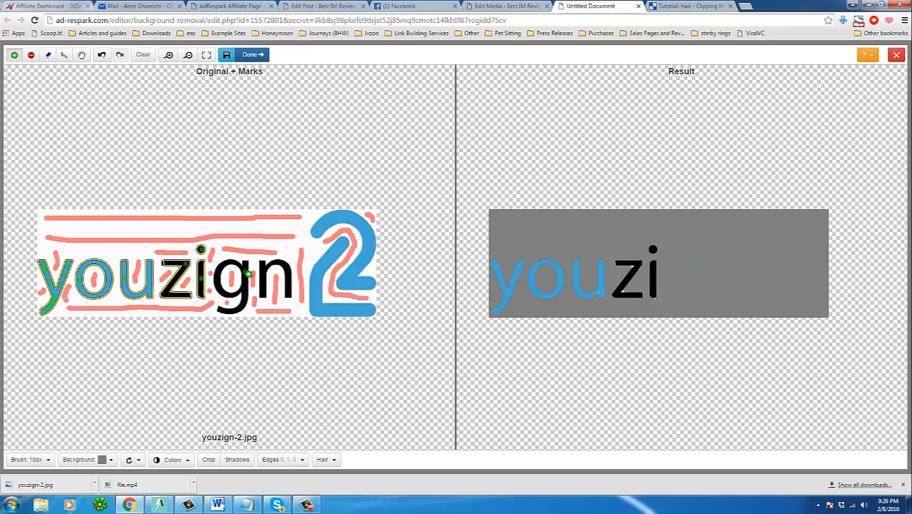
{"action": "left_click", "coordinate": [267, 273]}
{"action": "left_click", "coordinate": [327, 232]}
{"action": "left_click", "coordinate": [333, 265]}
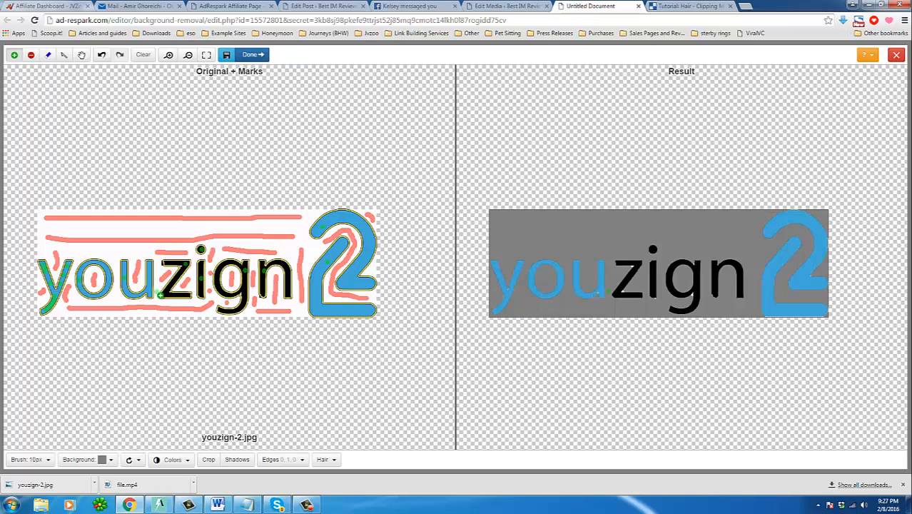
Try to repair the z's upper-left corner with a green mark and short Scalpel cuts.
{"action": "scroll", "coordinate": [158, 296], "scroll_direction": "up", "scroll_amount": 3}
{"action": "left_click", "coordinate": [180, 188]}
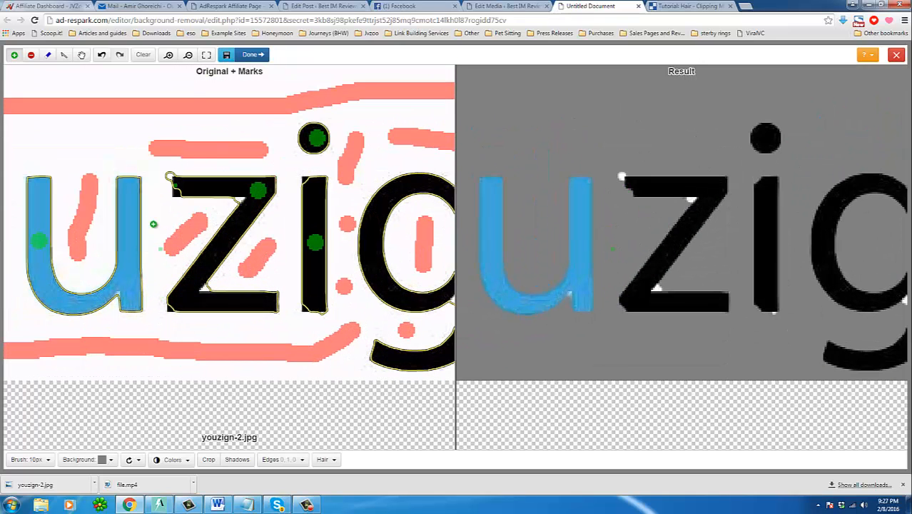
{"action": "left_click", "coordinate": [102, 54]}
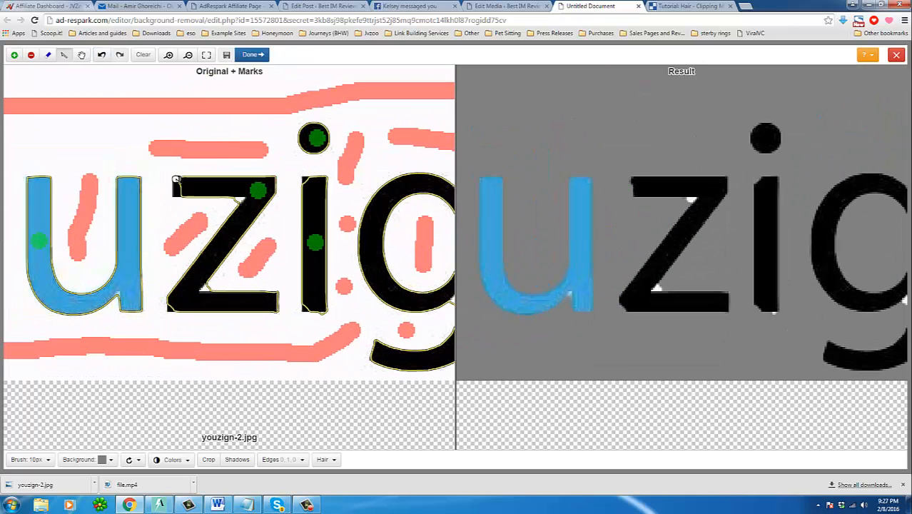
{"action": "left_click", "coordinate": [179, 189]}
{"action": "left_click", "coordinate": [180, 187]}
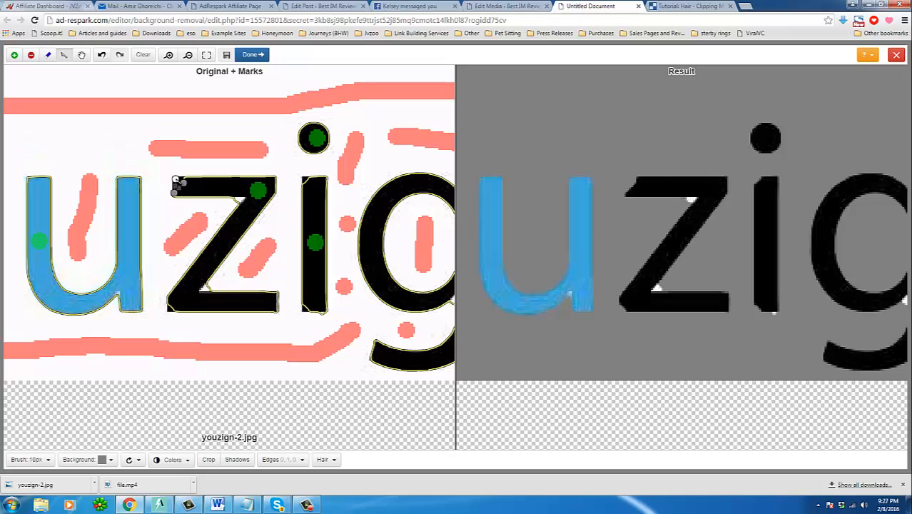
{"action": "left_click", "coordinate": [101, 54]}
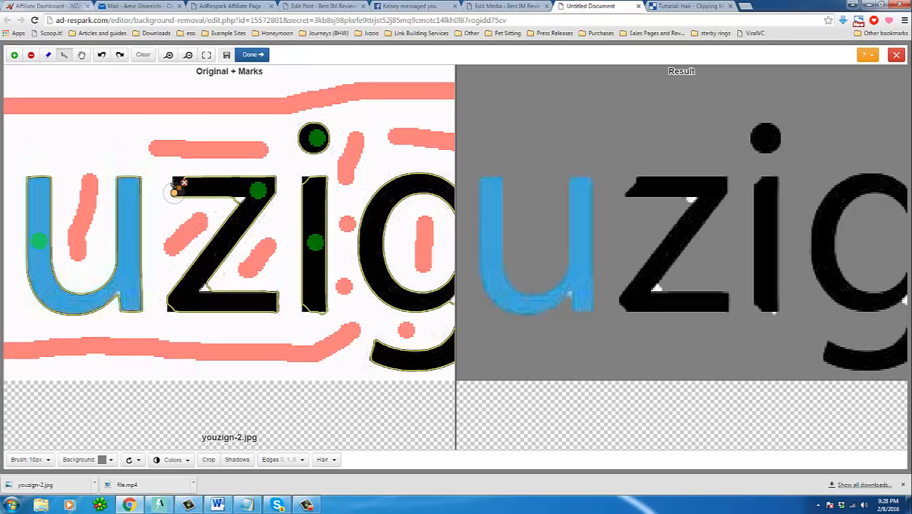
{"action": "left_click", "coordinate": [101, 55]}
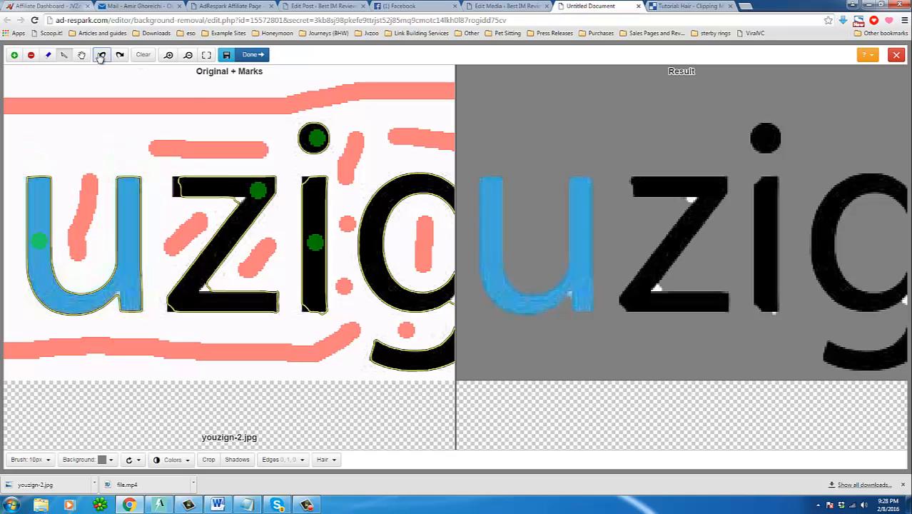
{"action": "left_click", "coordinate": [171, 179]}
{"action": "left_click", "coordinate": [101, 55]}
Straighten the z's upper-left and lower-left corners with Scalpel cuts along the letter's edges.
{"action": "left_click_drag", "start_coordinate": [173, 175], "coordinate": [172, 200]}
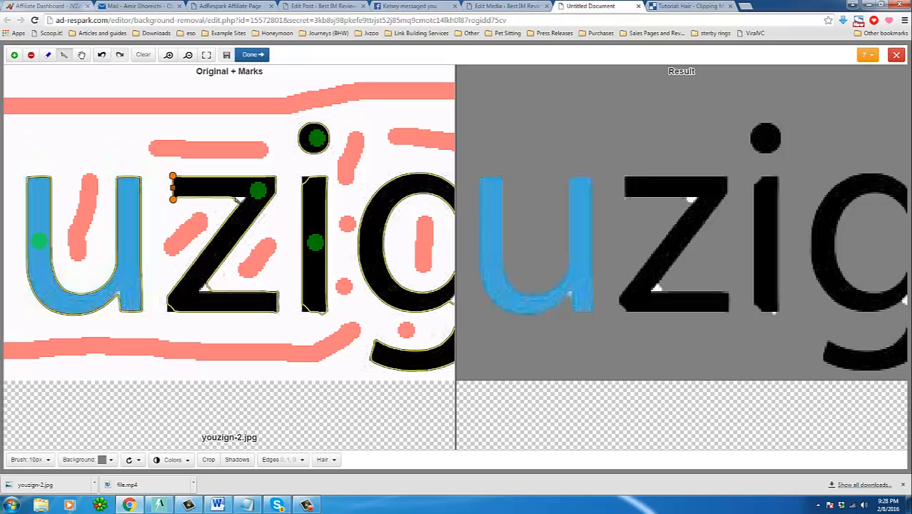
{"action": "left_click_drag", "start_coordinate": [233, 197], "coordinate": [242, 201]}
{"action": "left_click", "coordinate": [101, 55]}
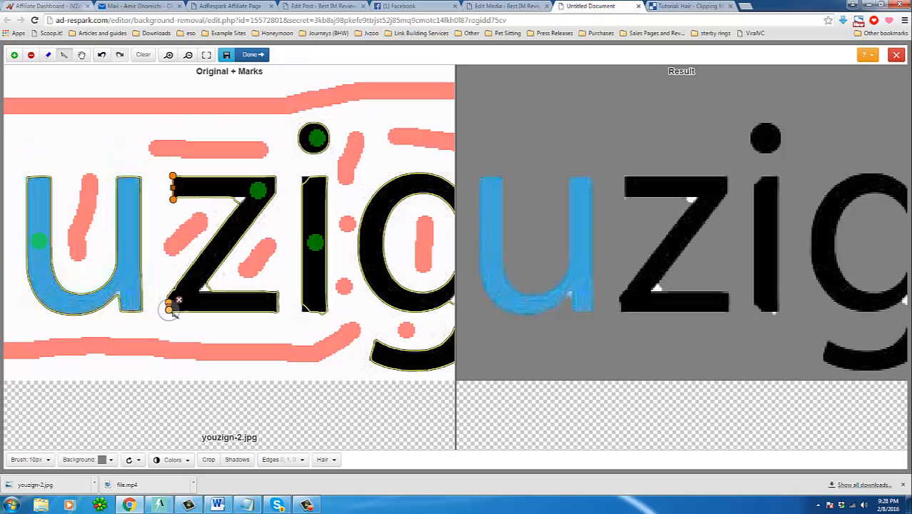
{"action": "left_click_drag", "start_coordinate": [167, 301], "coordinate": [167, 318]}
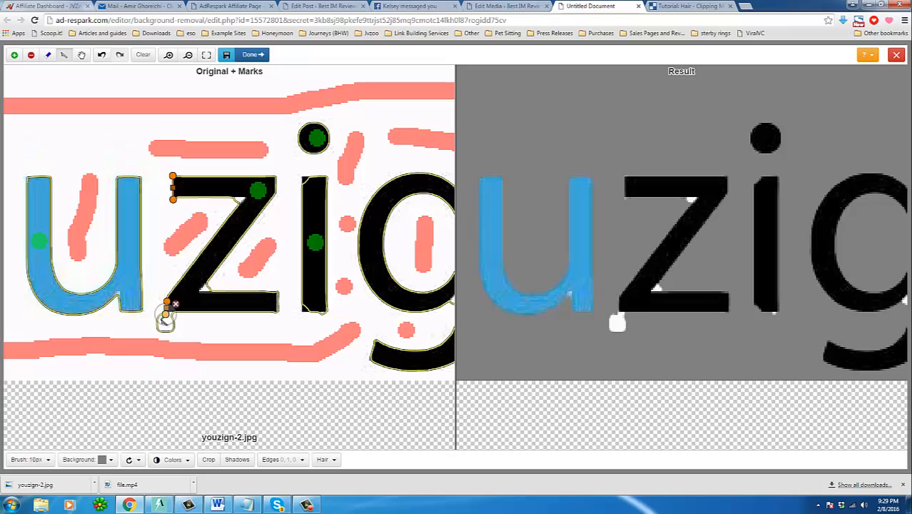
{"action": "left_click", "coordinate": [101, 55]}
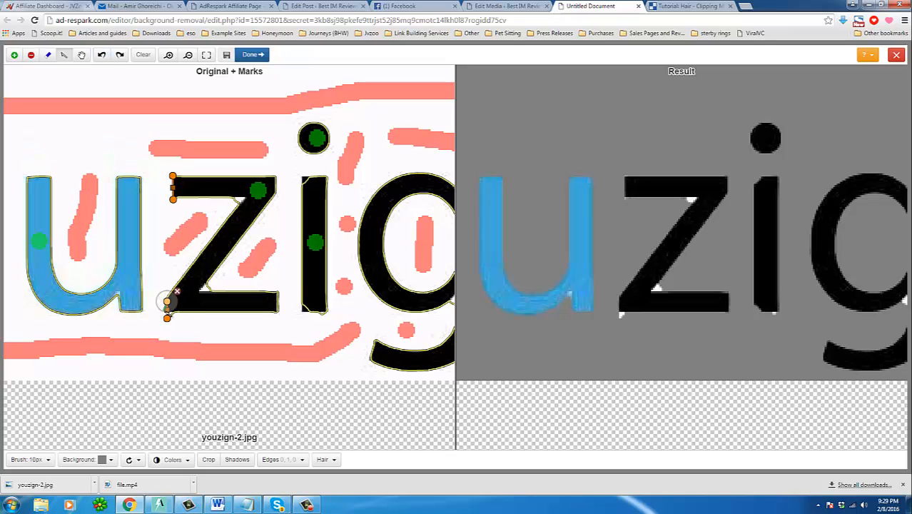
{"action": "left_click", "coordinate": [178, 309]}
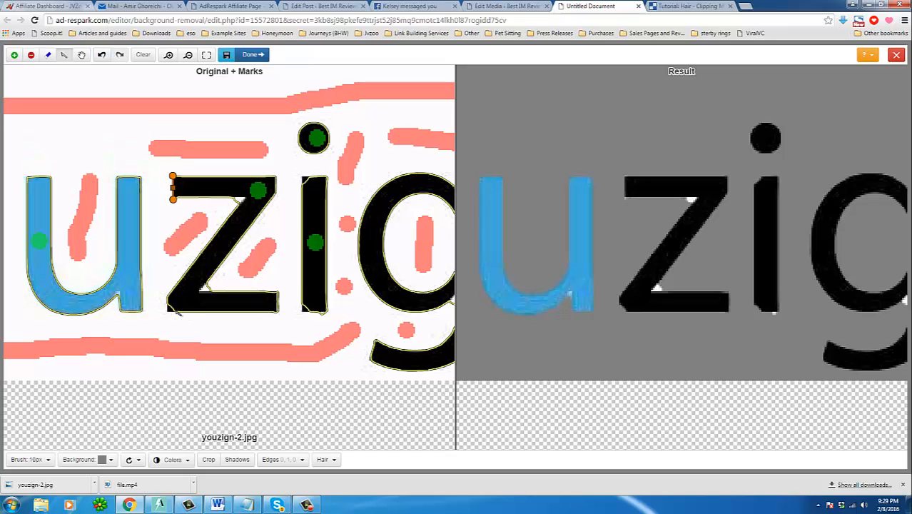
{"action": "left_click_drag", "start_coordinate": [171, 312], "coordinate": [160, 312]}
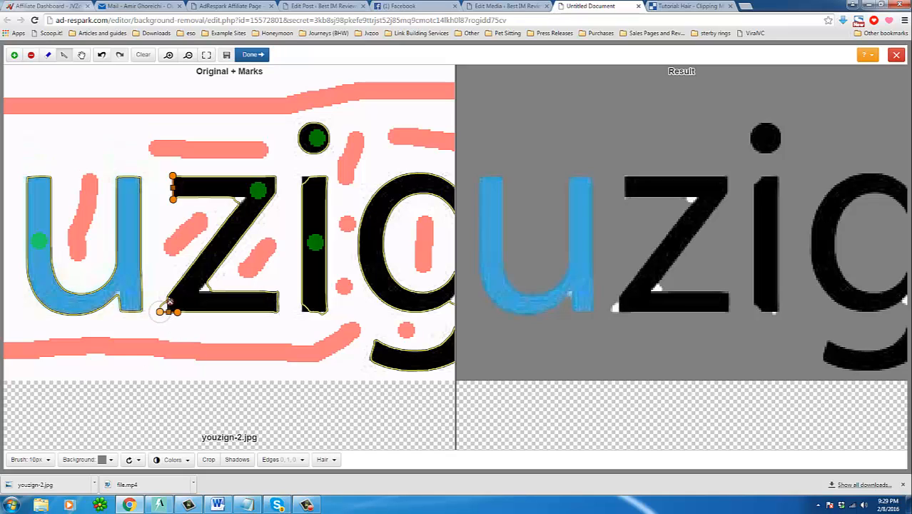
Trim the z's two inner angles and square the top-left and bottom corners of the i's stem with Scalpel cuts.
{"action": "mouse_move", "coordinate": [159, 312]}
{"action": "left_mouse_down"}
{"action": "mouse_move", "coordinate": [219, 275]}
{"action": "mouse_move", "coordinate": [217, 285]}
{"action": "mouse_move", "coordinate": [199, 291]}
{"action": "mouse_move", "coordinate": [211, 277]}
{"action": "left_mouse_up"}
{"action": "left_click_drag", "start_coordinate": [247, 199], "coordinate": [246, 196]}
{"action": "left_click", "coordinate": [239, 188]}
{"action": "left_click", "coordinate": [302, 180]}
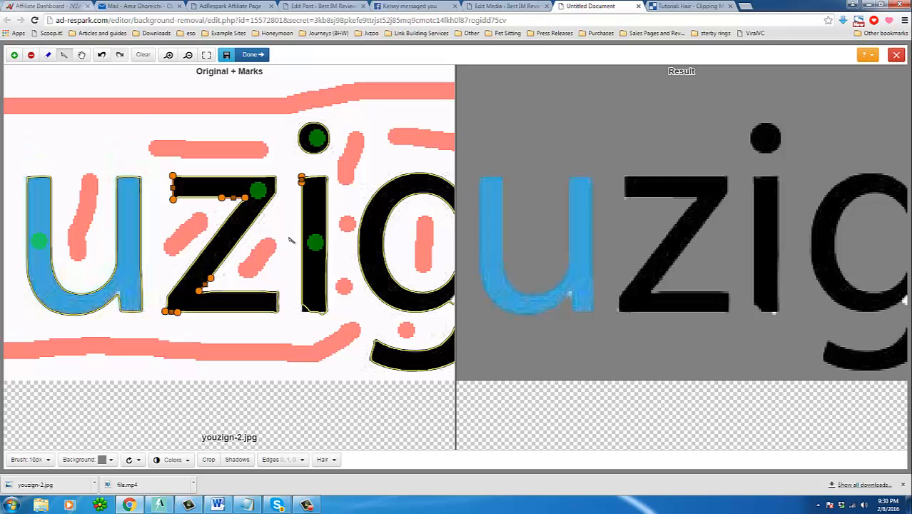
{"action": "mouse_move", "coordinate": [303, 309]}
{"action": "left_mouse_down"}
{"action": "mouse_move", "coordinate": [323, 306]}
{"action": "mouse_move", "coordinate": [316, 319]}
{"action": "mouse_move", "coordinate": [326, 314]}
{"action": "mouse_move", "coordinate": [301, 308]}
{"action": "left_mouse_up"}
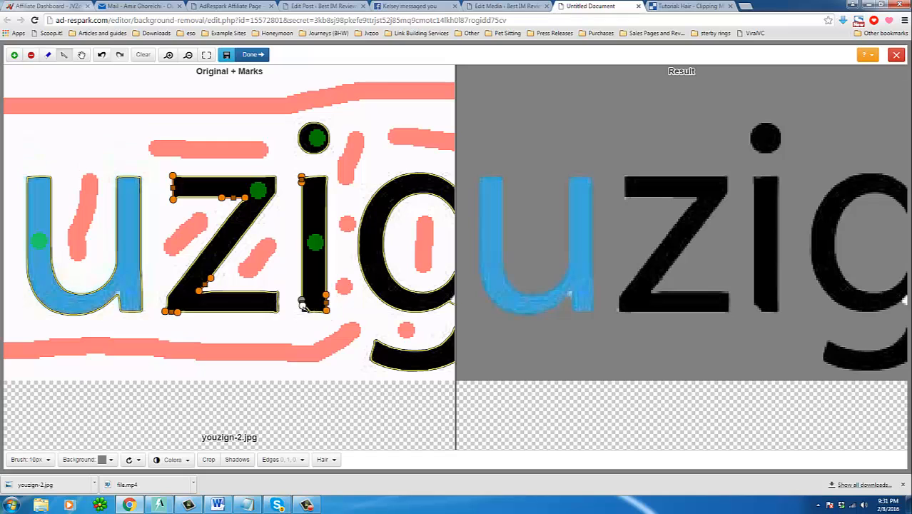
Clean the g's upper notch with a Scalpel cut and its lower notch with a small red mark.
{"action": "scroll", "coordinate": [279, 228], "scroll_direction": "right", "scroll_amount": 5}
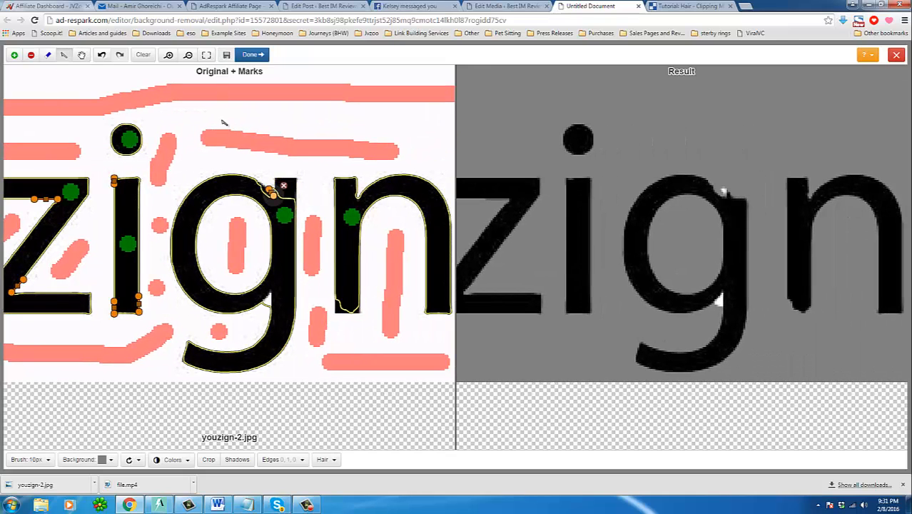
{"action": "left_click", "coordinate": [270, 186]}
{"action": "left_click_drag", "start_coordinate": [271, 185], "coordinate": [269, 188]}
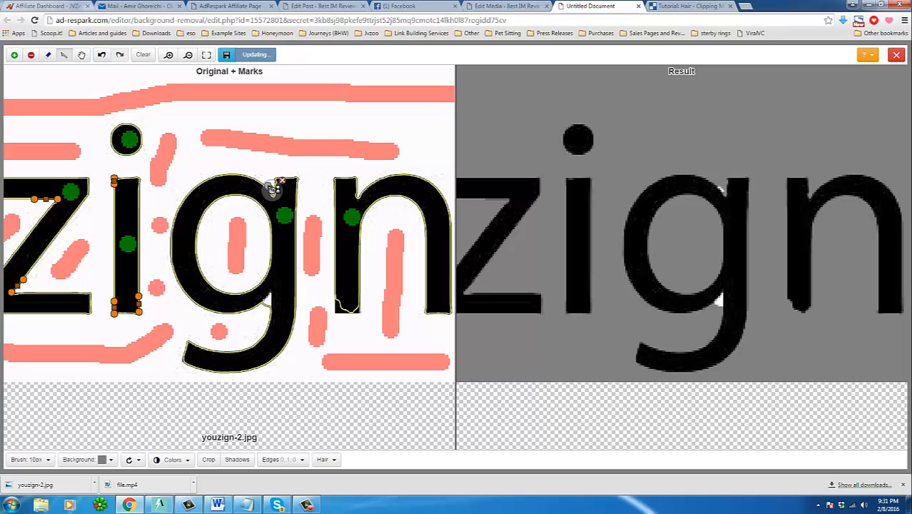
{"action": "left_click", "coordinate": [269, 301]}
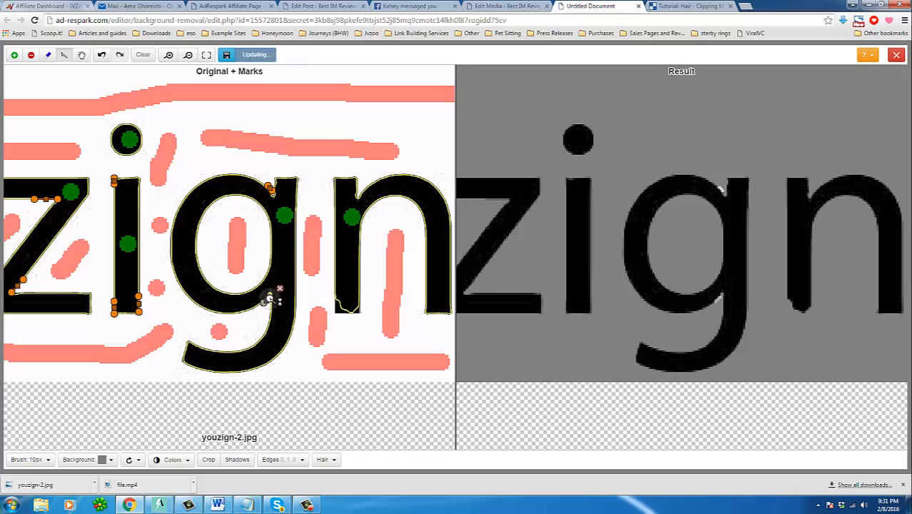
{"action": "left_click_drag", "start_coordinate": [269, 299], "coordinate": [261, 305]}
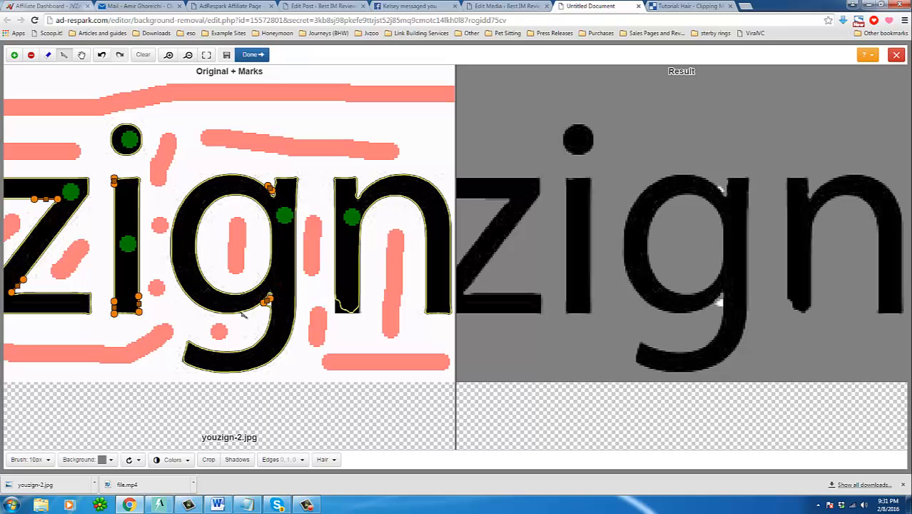
{"action": "left_click", "coordinate": [269, 296]}
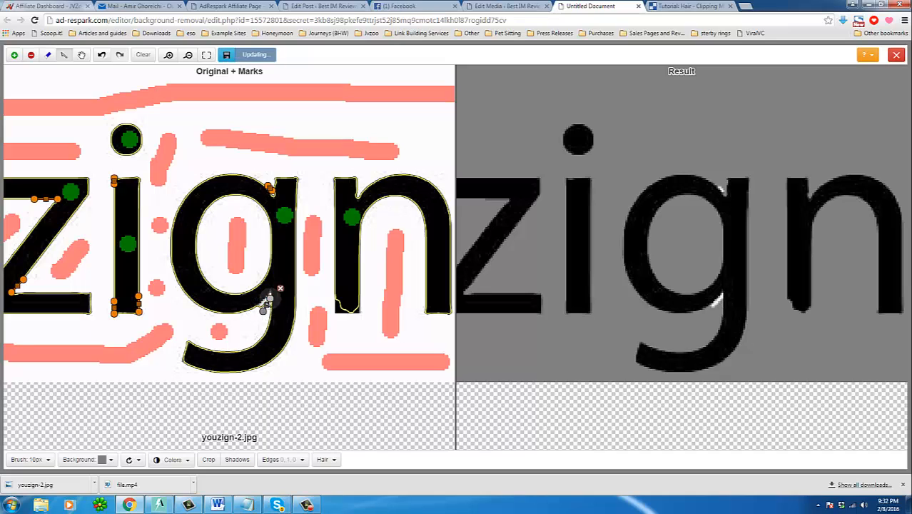
{"action": "left_click", "coordinate": [31, 54]}
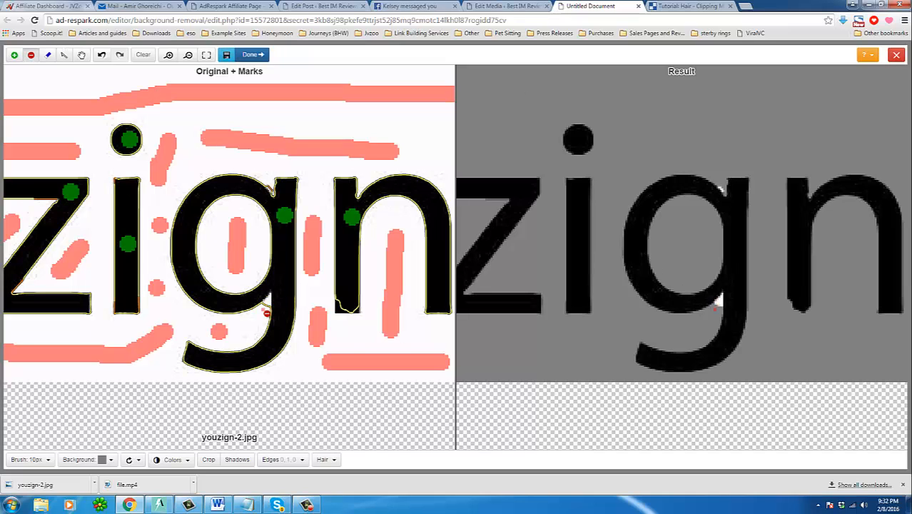
Square both bottom corners of the n's left stem with Scalpel cuts.
{"action": "key", "text": "f"}
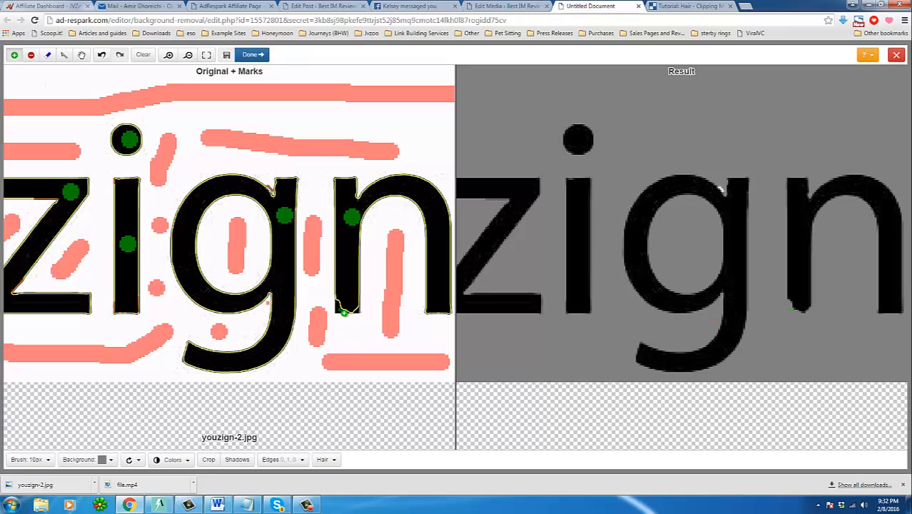
{"action": "key", "text": "ctrl+z"}
{"action": "key", "text": "s"}
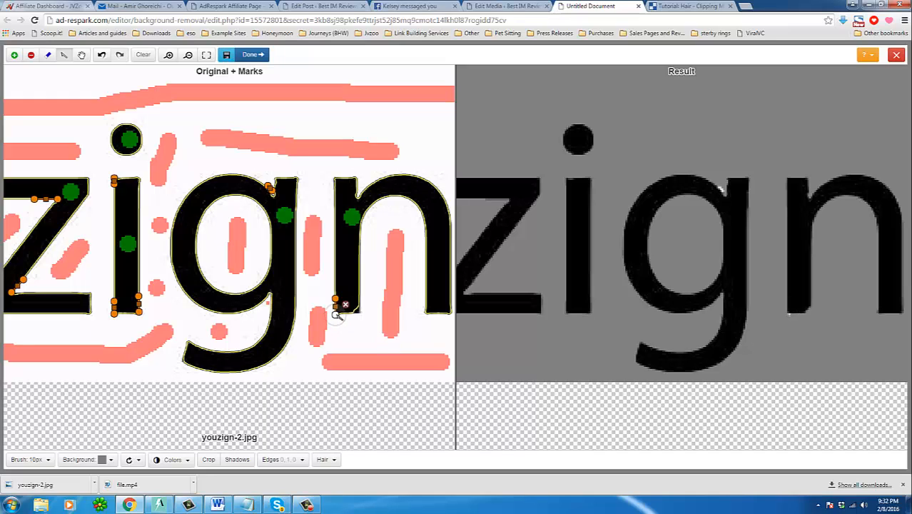
{"action": "left_click", "coordinate": [357, 311]}
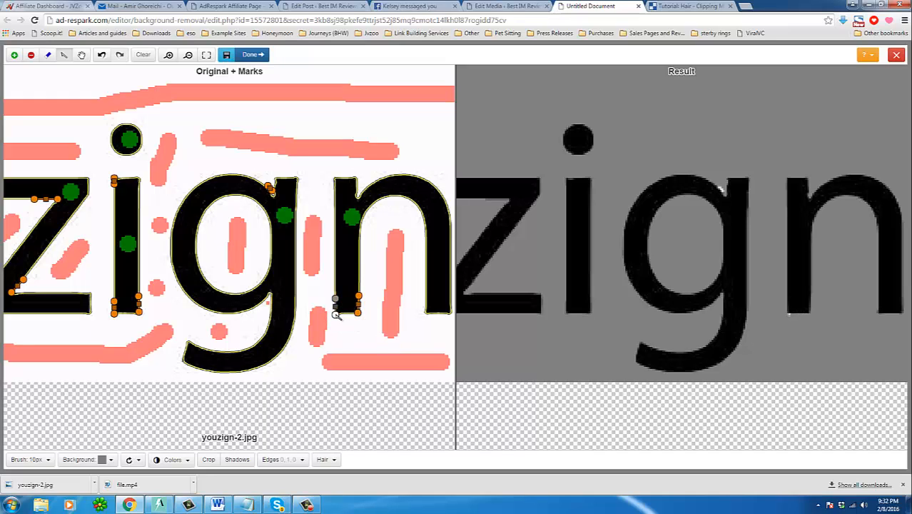
{"action": "left_click", "coordinate": [335, 313]}
Set the background of the cut-out result to transparent.
{"action": "scroll", "coordinate": [350, 337], "scroll_direction": "down", "scroll_amount": 5}
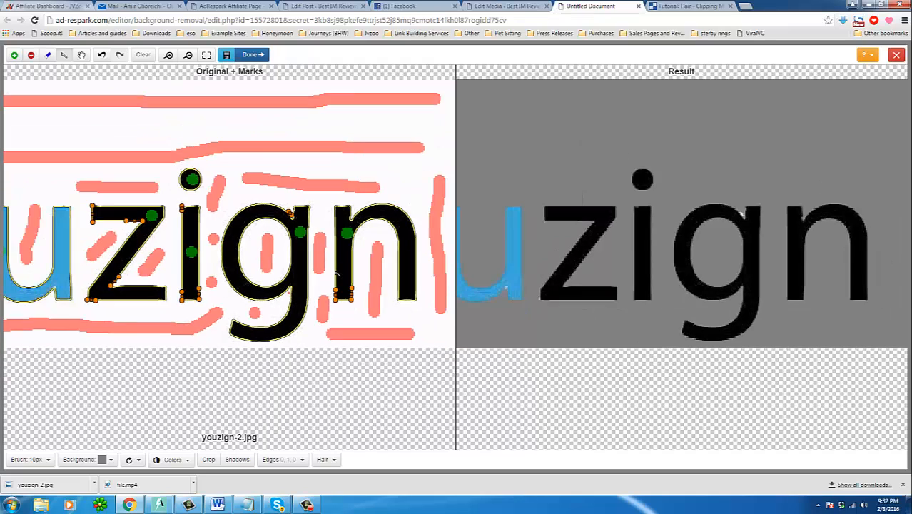
{"action": "left_click", "coordinate": [81, 54]}
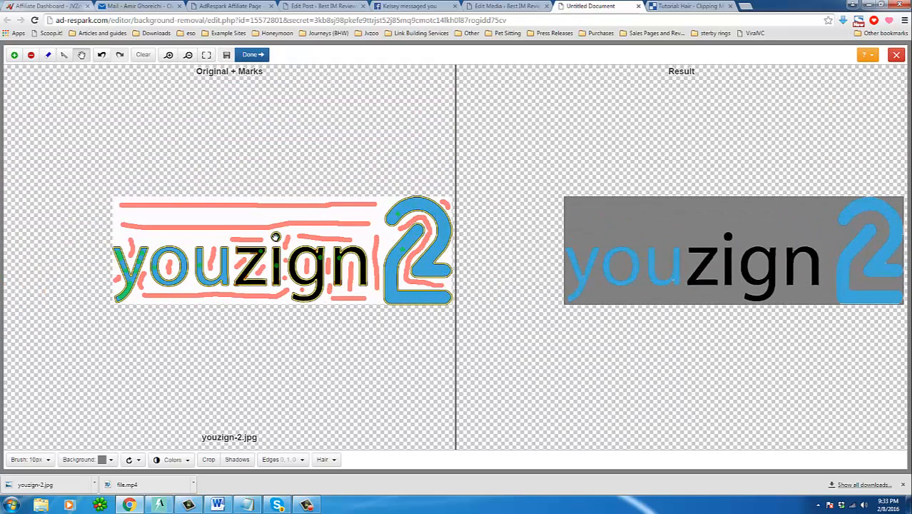
{"action": "left_click_drag", "start_coordinate": [315, 219], "coordinate": [250, 228]}
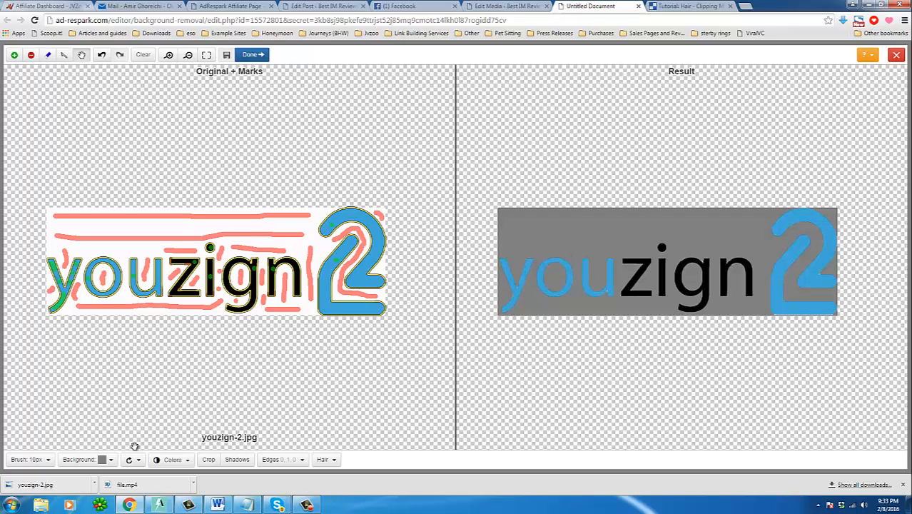
{"action": "left_click", "coordinate": [107, 458]}
{"action": "left_click", "coordinate": [108, 437]}
Finish the youzign-2.jpg background removal and switch back to the Ad Respark application.
{"action": "left_click", "coordinate": [252, 54]}
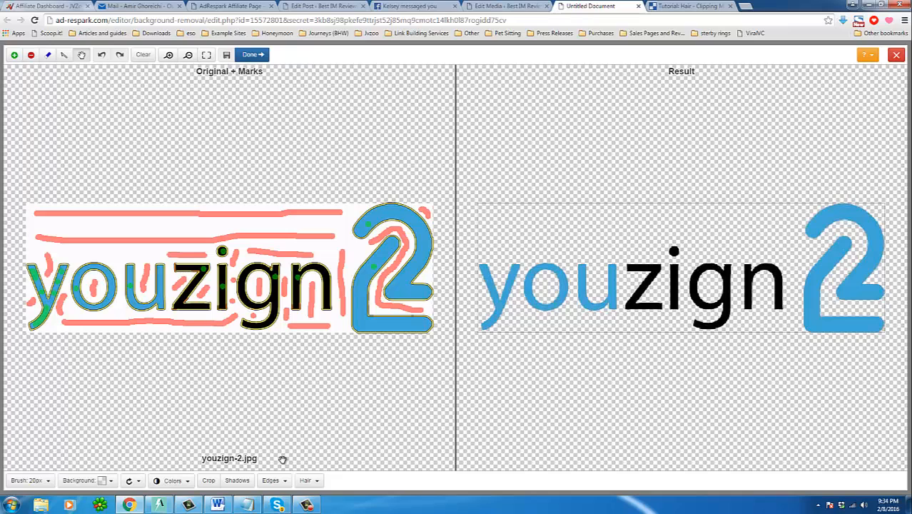
{"action": "left_click", "coordinate": [160, 505]}
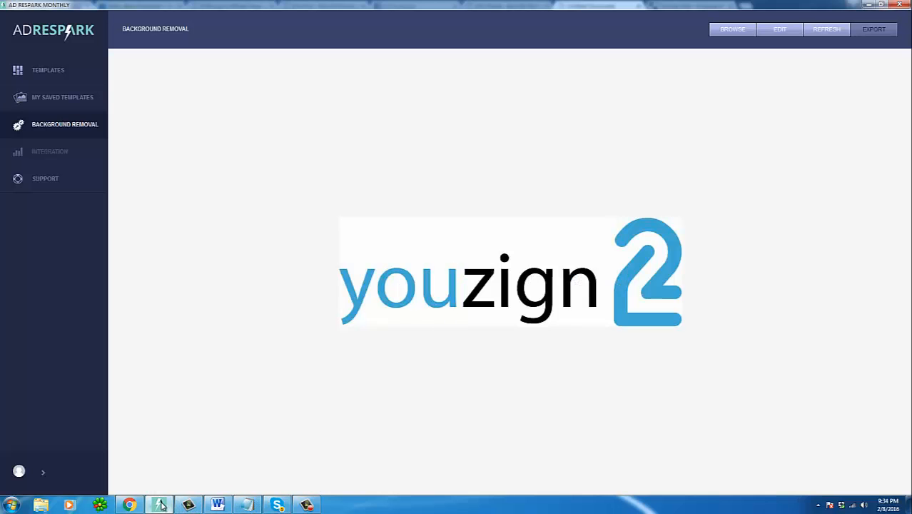
Refresh the background removal preview and export the transparent logo as youzign-transparent to the images folder.
{"action": "left_click", "coordinate": [820, 29]}
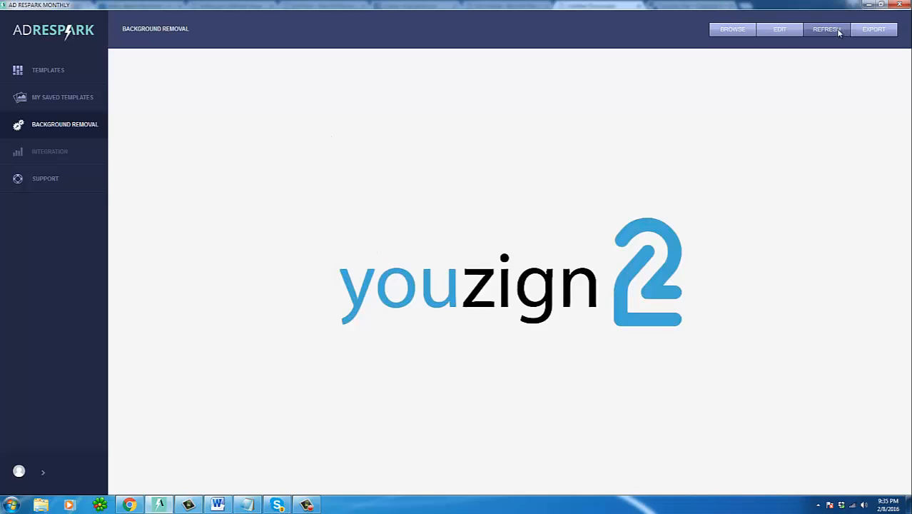
{"action": "left_click", "coordinate": [869, 32]}
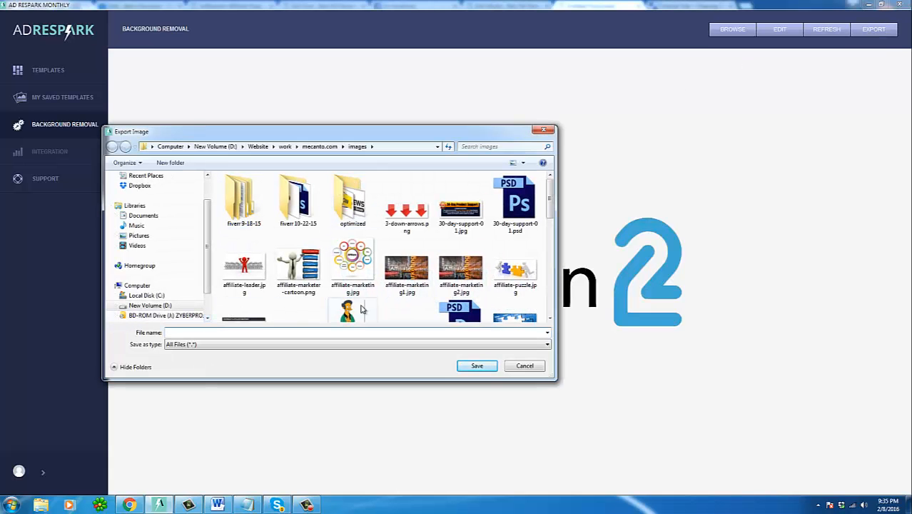
{"action": "type", "text": "y"}
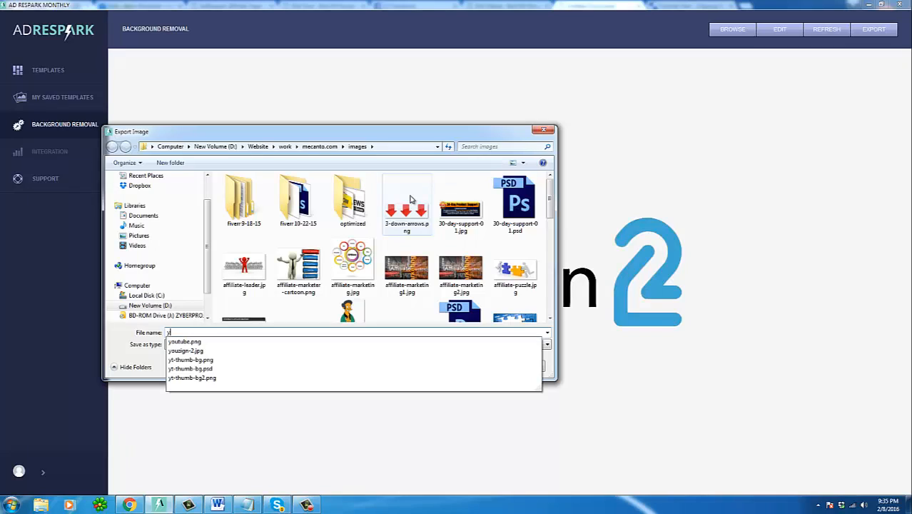
{"action": "type", "text": "ouzign"}
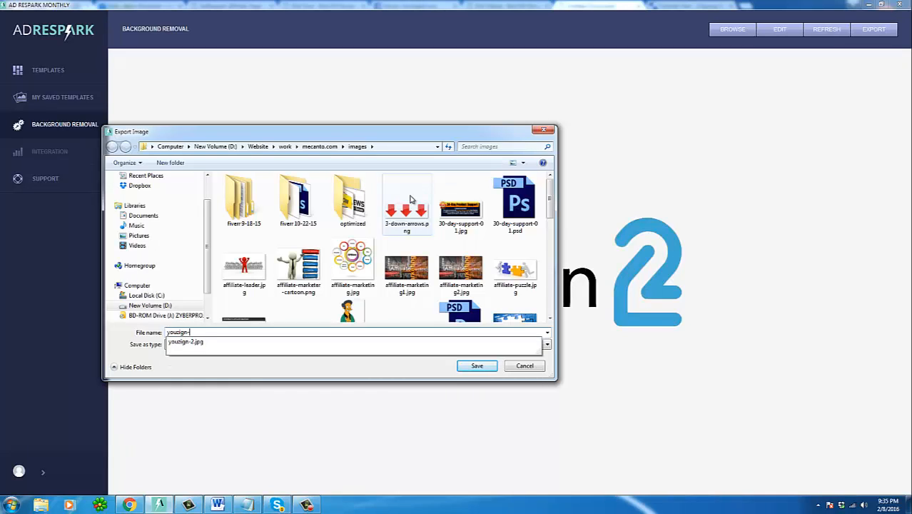
{"action": "type", "text": "-transparent"}
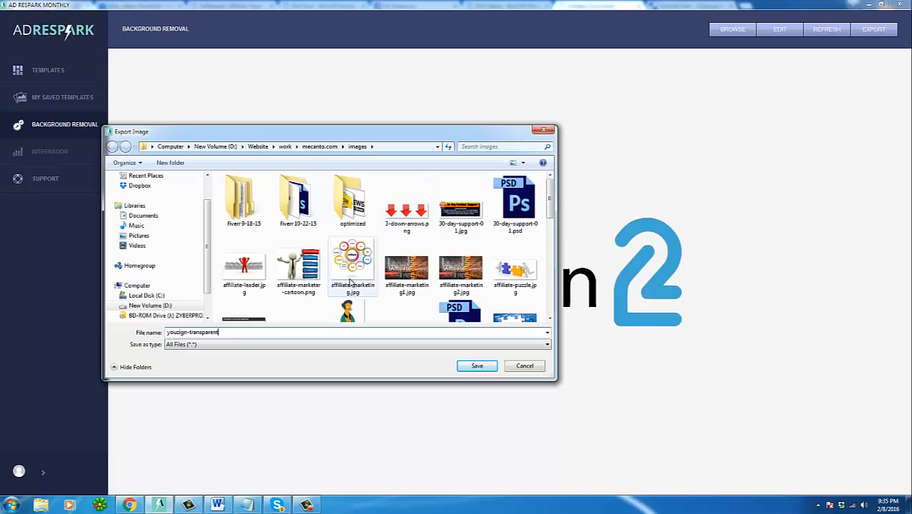
{"action": "left_click", "coordinate": [329, 344]}
{"action": "left_click", "coordinate": [335, 353]}
{"action": "left_click", "coordinate": [475, 367]}
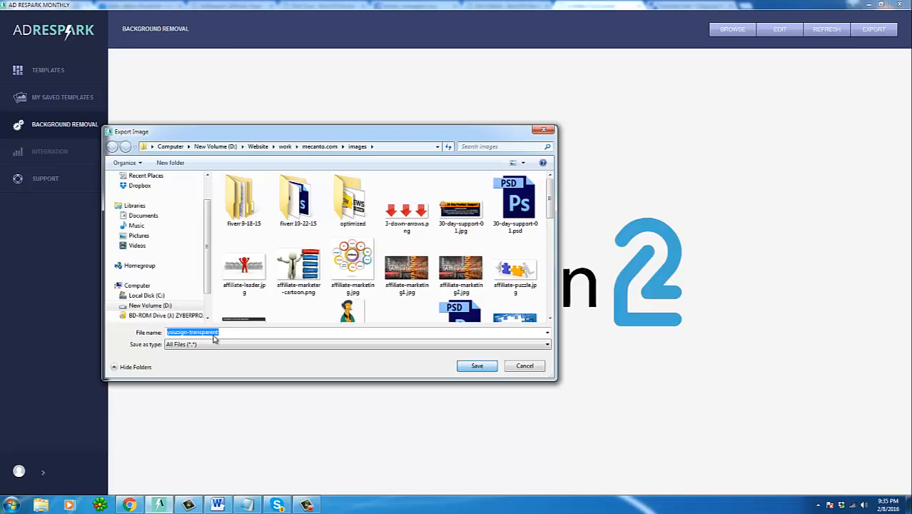
{"action": "left_click", "coordinate": [474, 366]}
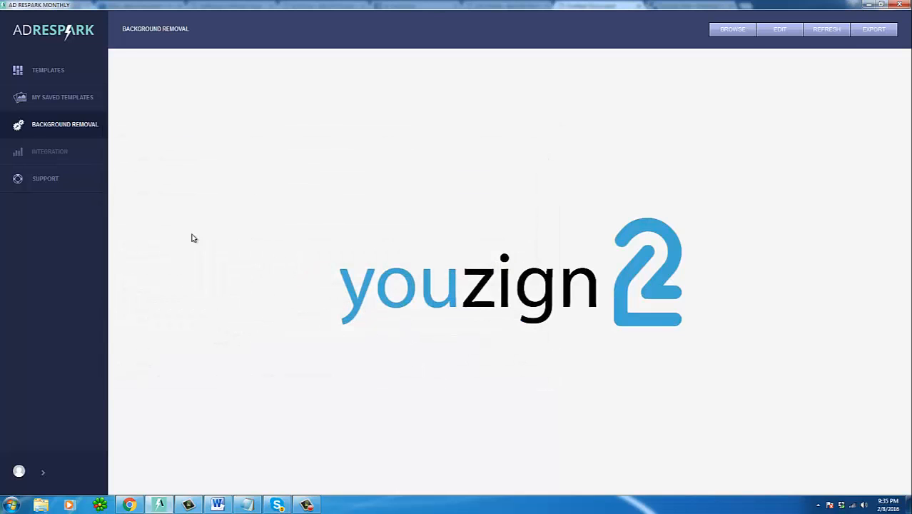
Open the saved template test 1 and replace the banner's logo with youzign-transparent.png.
{"action": "left_click", "coordinate": [44, 103]}
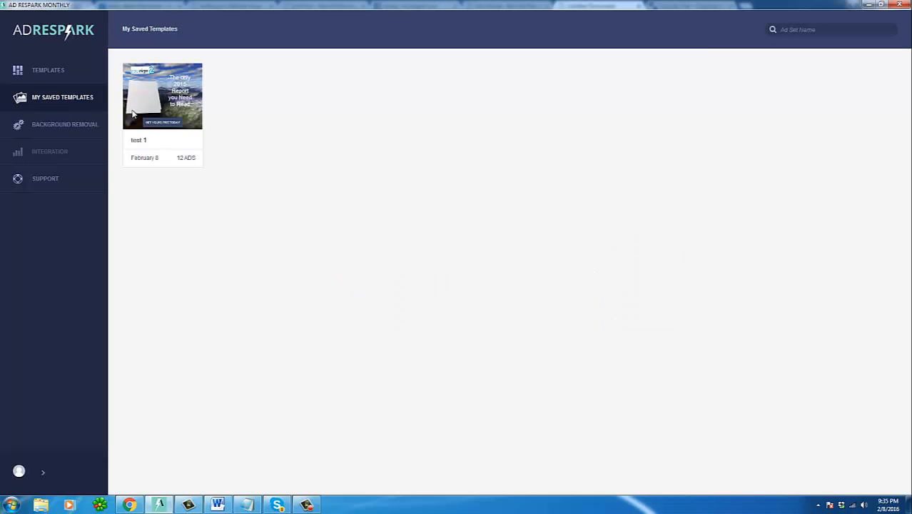
{"action": "left_click", "coordinate": [163, 89]}
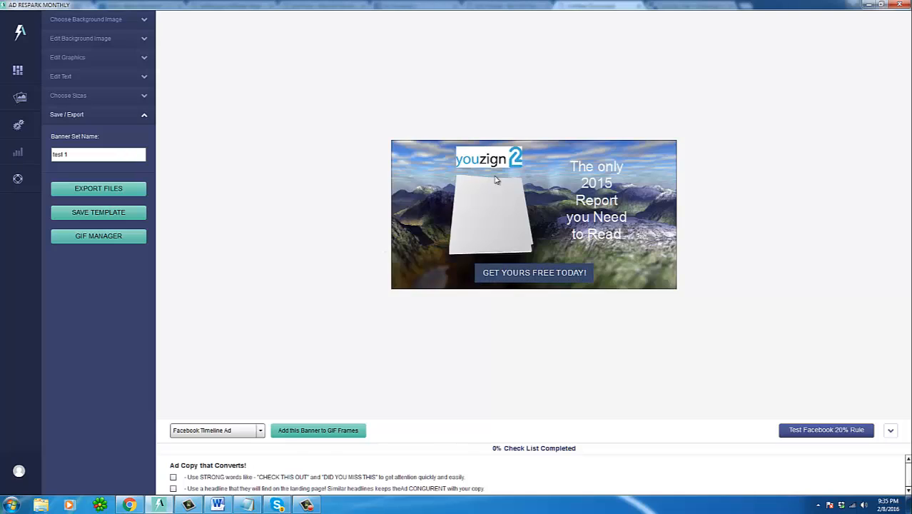
{"action": "left_click", "coordinate": [493, 159]}
{"action": "left_click", "coordinate": [85, 57]}
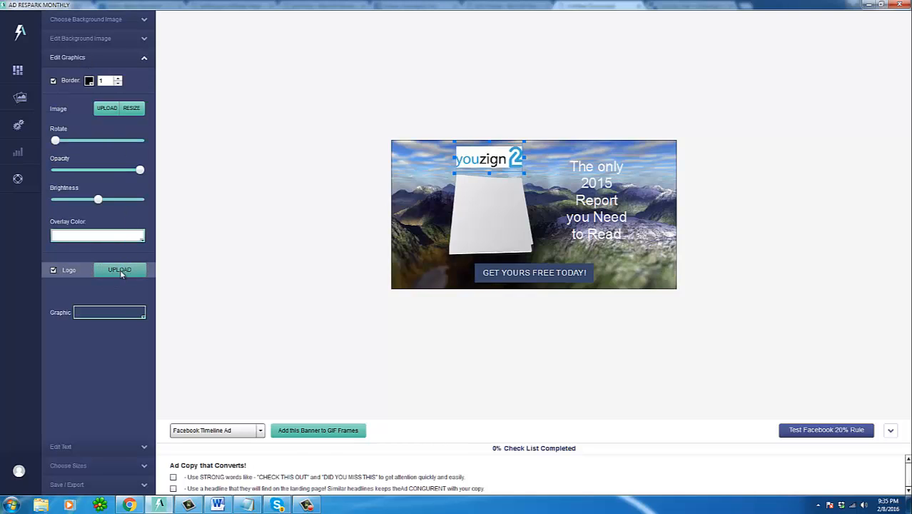
{"action": "left_click", "coordinate": [120, 269]}
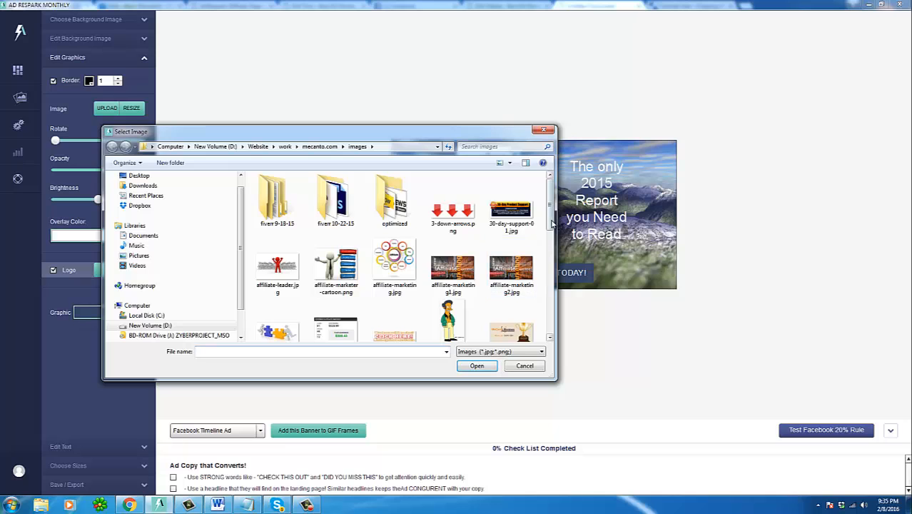
{"action": "scroll", "coordinate": [551, 223], "scroll_direction": "down", "scroll_amount": 10}
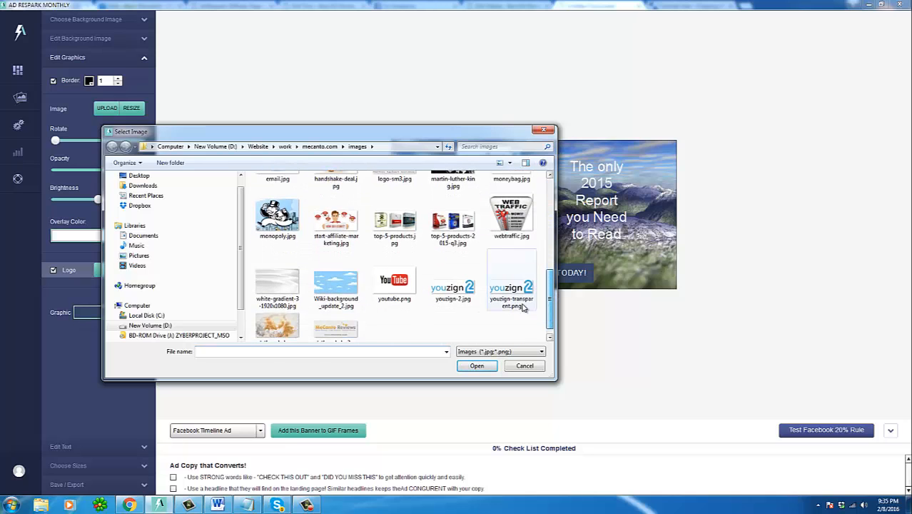
{"action": "left_click", "coordinate": [521, 307]}
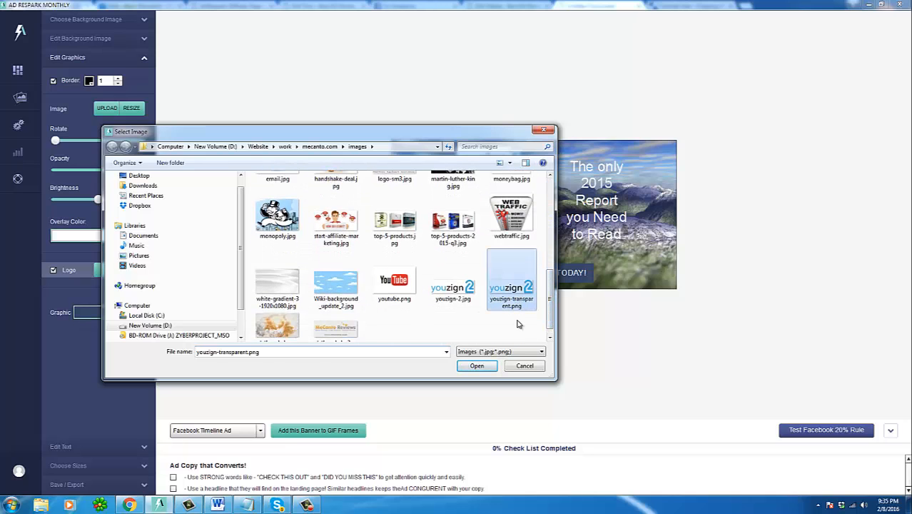
{"action": "left_click", "coordinate": [476, 366]}
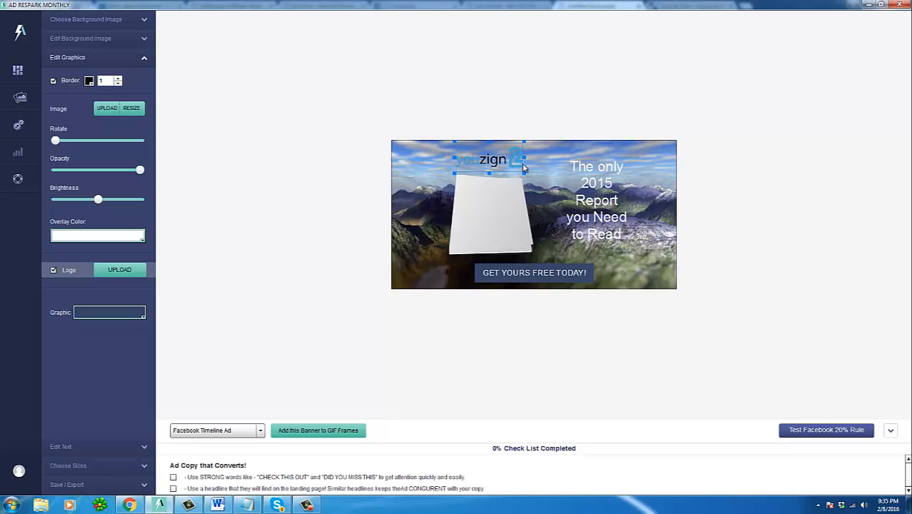
Enlarge the youzign logo and center it above the blank report cover.
{"action": "left_click", "coordinate": [428, 177]}
{"action": "left_click", "coordinate": [462, 162]}
{"action": "left_click_drag", "start_coordinate": [453, 172], "coordinate": [433, 183]}
{"action": "left_click_drag", "start_coordinate": [475, 164], "coordinate": [486, 162]}
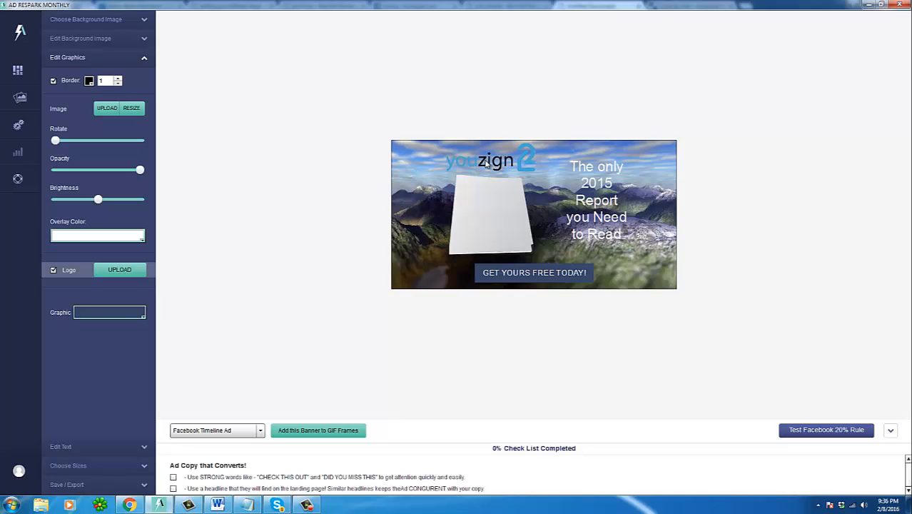
{"action": "left_click", "coordinate": [488, 171]}
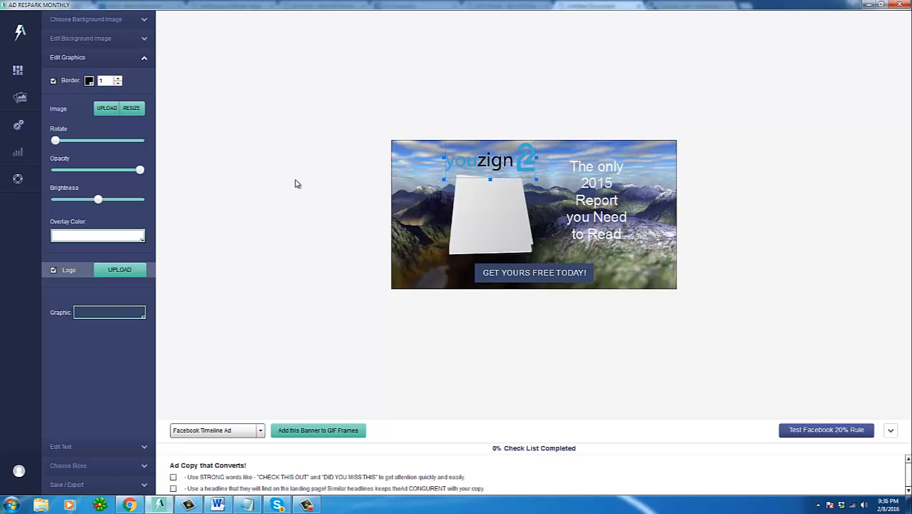
Lower the background image's opacity slightly and reduce its brightness a little below the midpoint.
{"action": "left_click", "coordinate": [68, 39]}
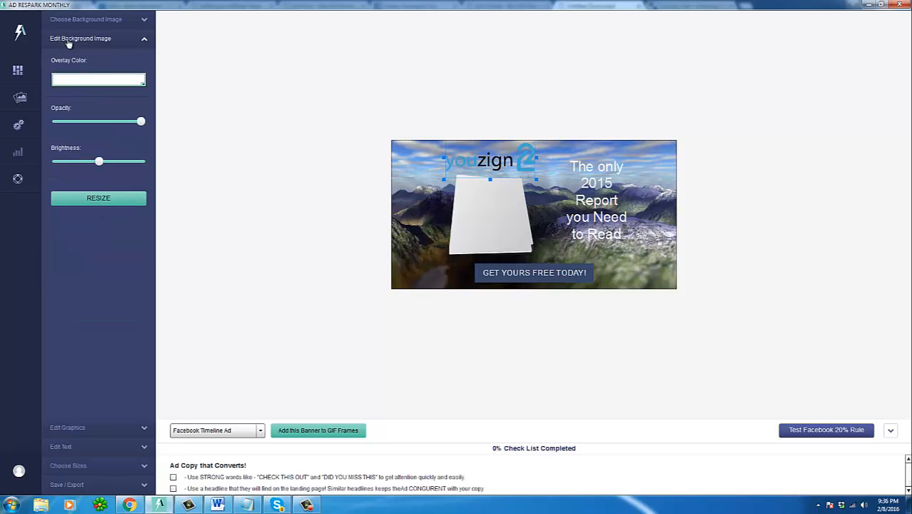
{"action": "left_click_drag", "start_coordinate": [141, 121], "coordinate": [122, 123]}
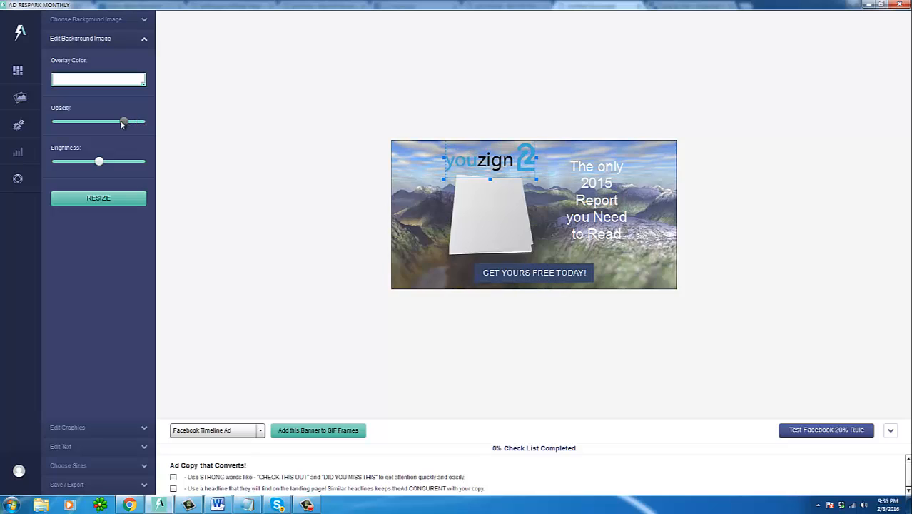
{"action": "mouse_move", "coordinate": [99, 161]}
{"action": "left_mouse_down"}
{"action": "mouse_move", "coordinate": [109, 162]}
{"action": "mouse_move", "coordinate": [93, 162]}
{"action": "left_mouse_up"}
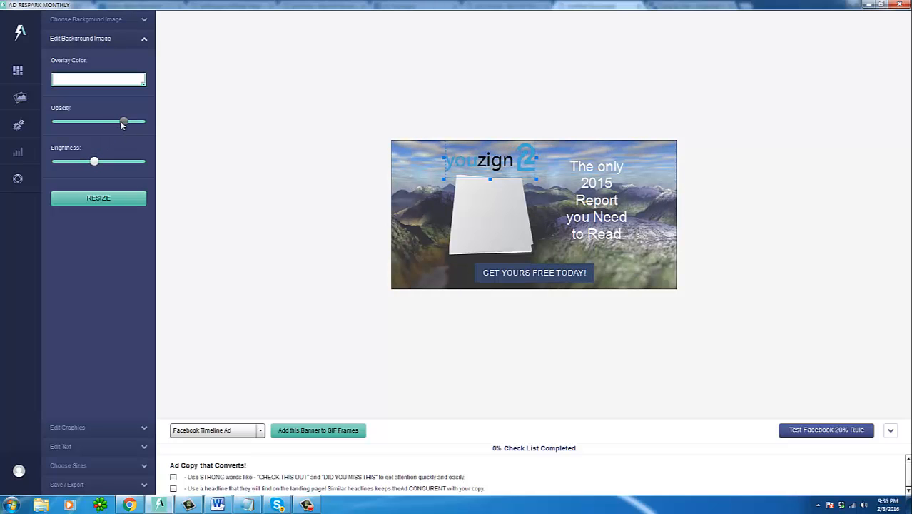
{"action": "left_click_drag", "start_coordinate": [120, 120], "coordinate": [105, 123]}
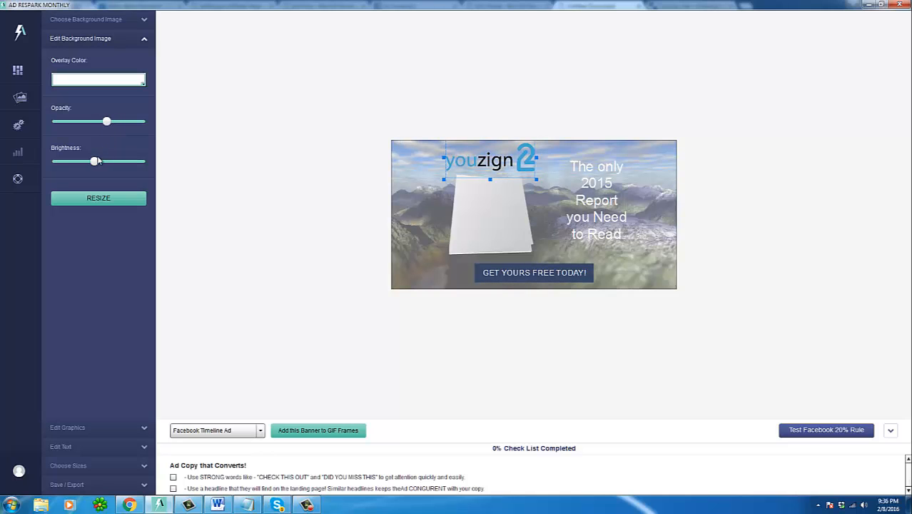
{"action": "mouse_move", "coordinate": [99, 161]}
{"action": "left_mouse_down"}
{"action": "mouse_move", "coordinate": [80, 162]}
{"action": "mouse_move", "coordinate": [107, 161]}
{"action": "mouse_move", "coordinate": [89, 162]}
{"action": "left_mouse_up"}
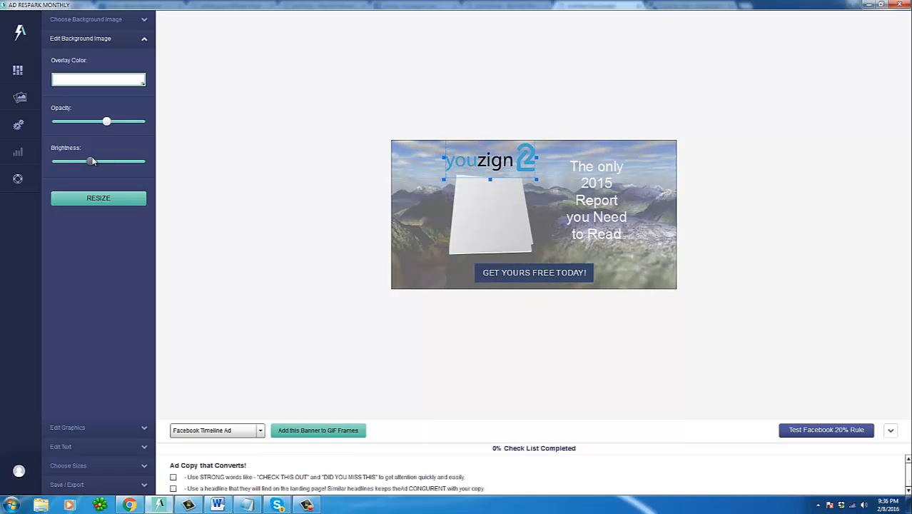
{"action": "left_click_drag", "start_coordinate": [107, 122], "coordinate": [137, 126]}
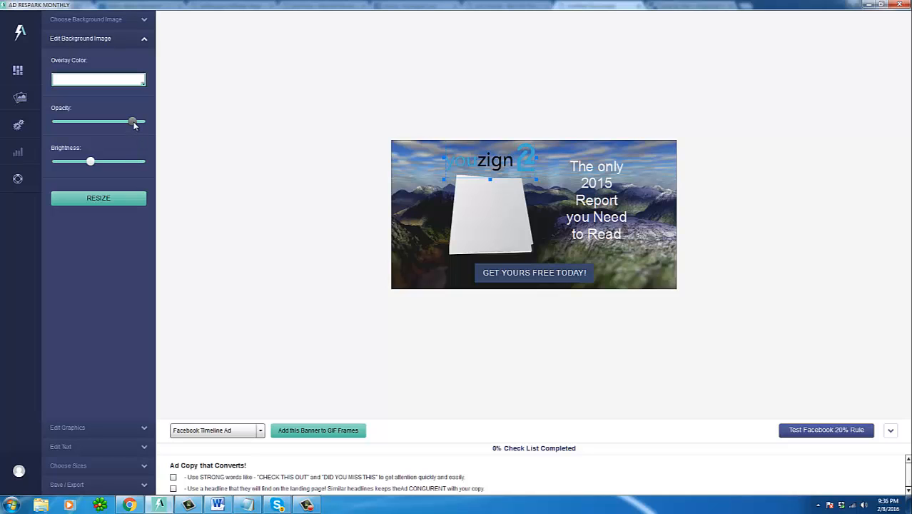
{"action": "mouse_move", "coordinate": [92, 161]}
{"action": "left_mouse_down"}
{"action": "mouse_move", "coordinate": [103, 161]}
{"action": "mouse_move", "coordinate": [92, 161]}
{"action": "left_mouse_up"}
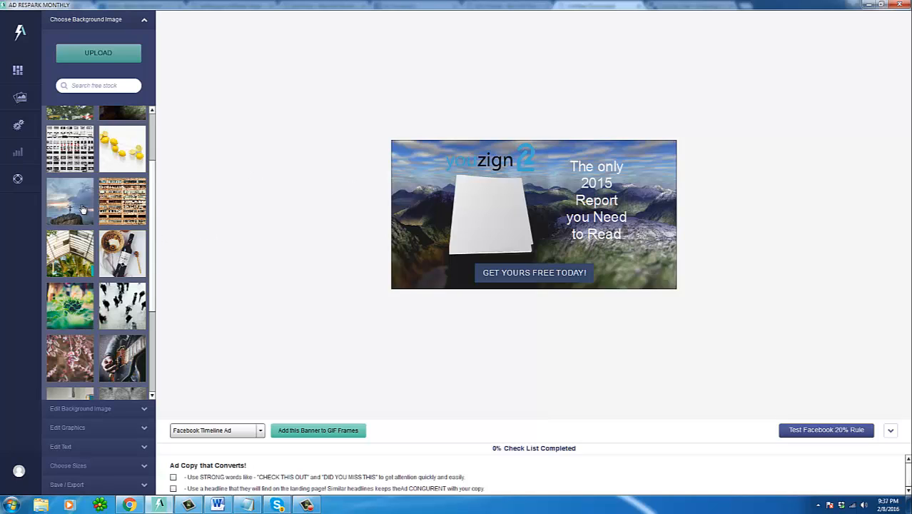
Try the walking crowd, the people on a car hood and the computer desk stock photos as the banner background.
{"action": "scroll", "coordinate": [112, 305], "scroll_direction": "down", "scroll_amount": 1}
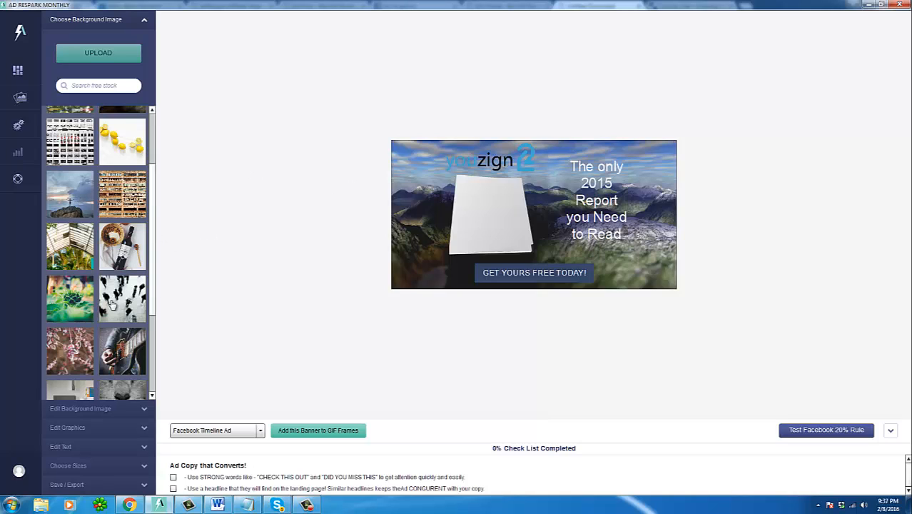
{"action": "left_click", "coordinate": [134, 306]}
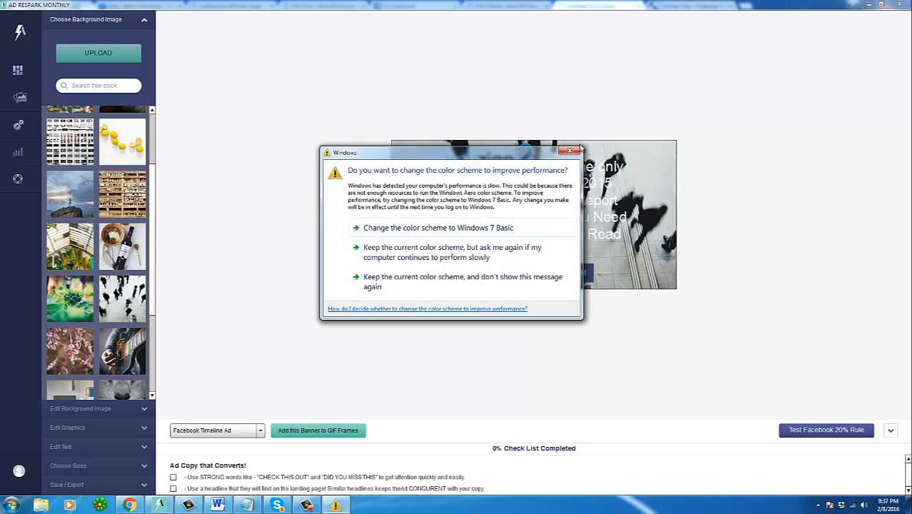
{"action": "left_click", "coordinate": [572, 150]}
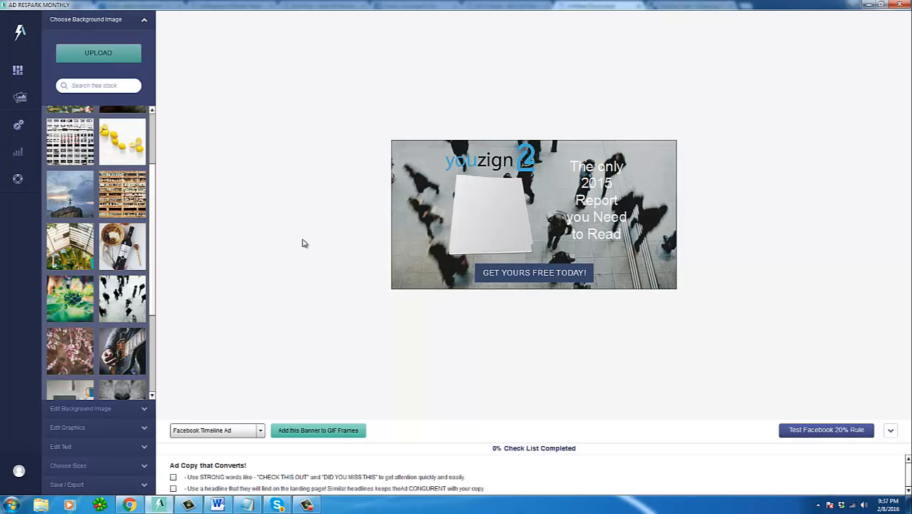
{"action": "left_click_drag", "start_coordinate": [153, 313], "coordinate": [157, 362]}
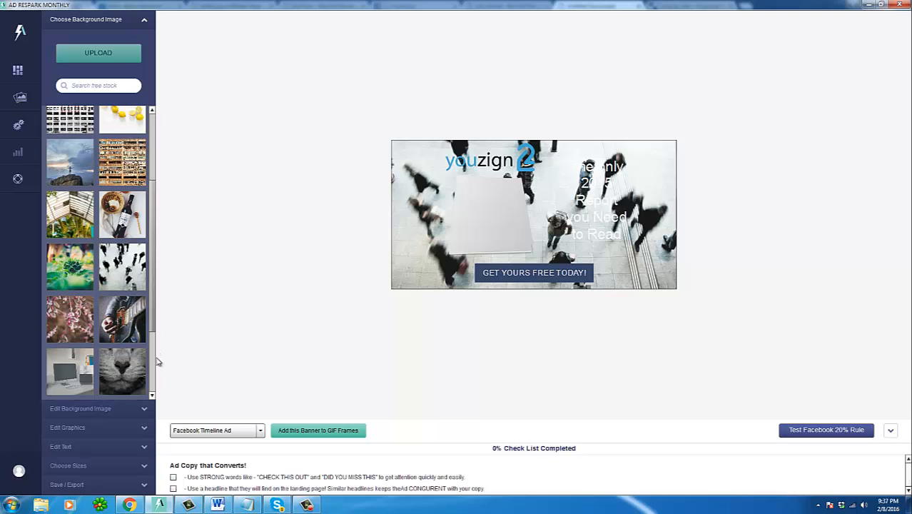
{"action": "scroll", "coordinate": [96, 343], "scroll_direction": "down", "scroll_amount": 2}
{"action": "left_click", "coordinate": [82, 366]}
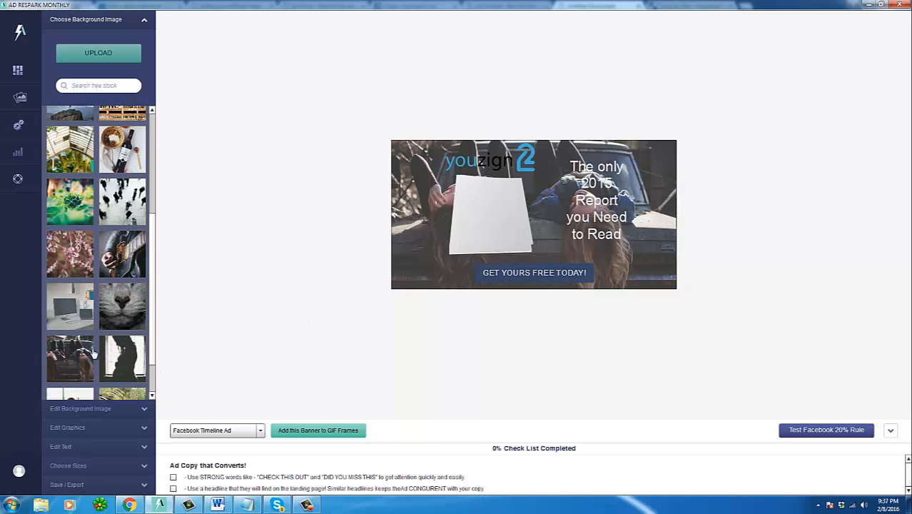
{"action": "left_click", "coordinate": [75, 307]}
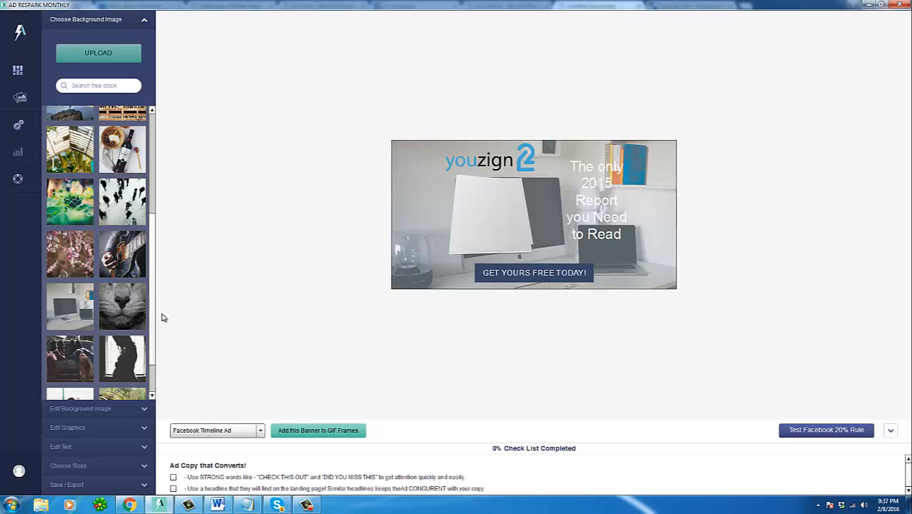
Search the free stock images for beach, try two shore photos, and set the orange sunset over waves as the banner background.
{"action": "left_click_drag", "start_coordinate": [153, 314], "coordinate": [179, 209]}
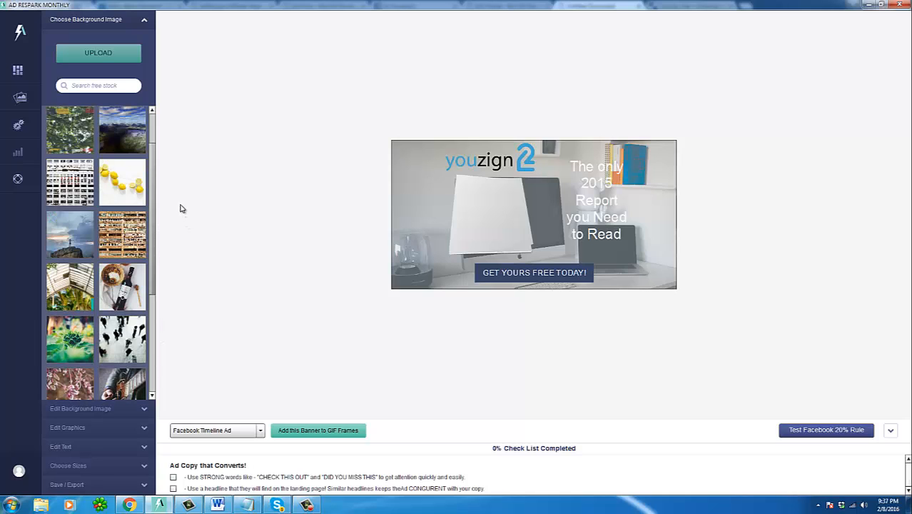
{"action": "left_click", "coordinate": [104, 86]}
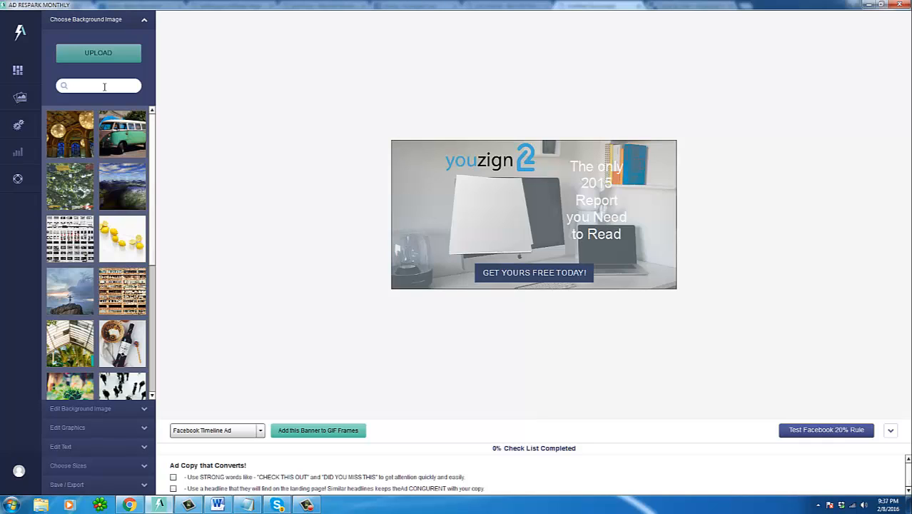
{"action": "key", "text": "Return"}
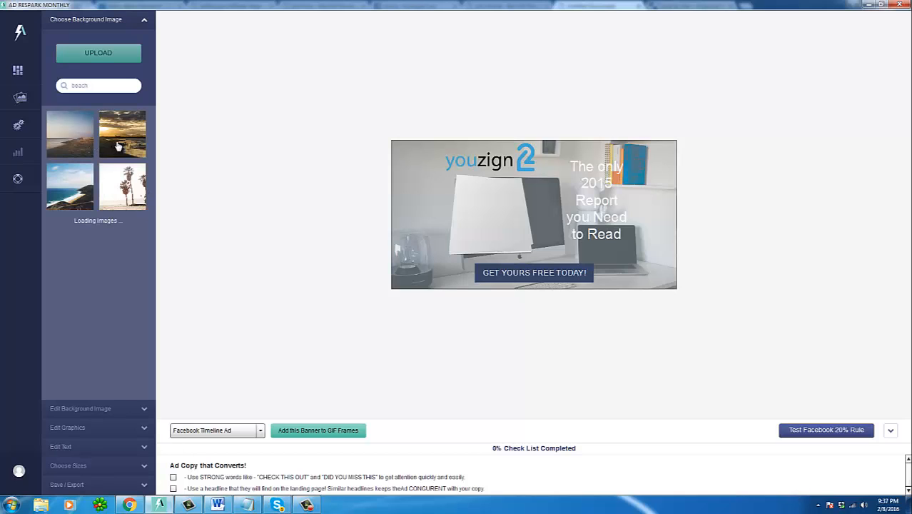
{"action": "left_click", "coordinate": [122, 144]}
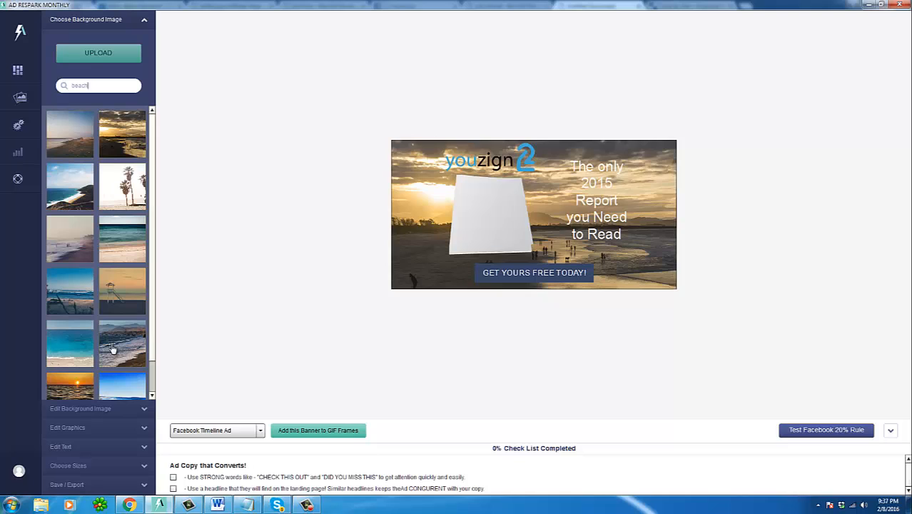
{"action": "left_click", "coordinate": [112, 348]}
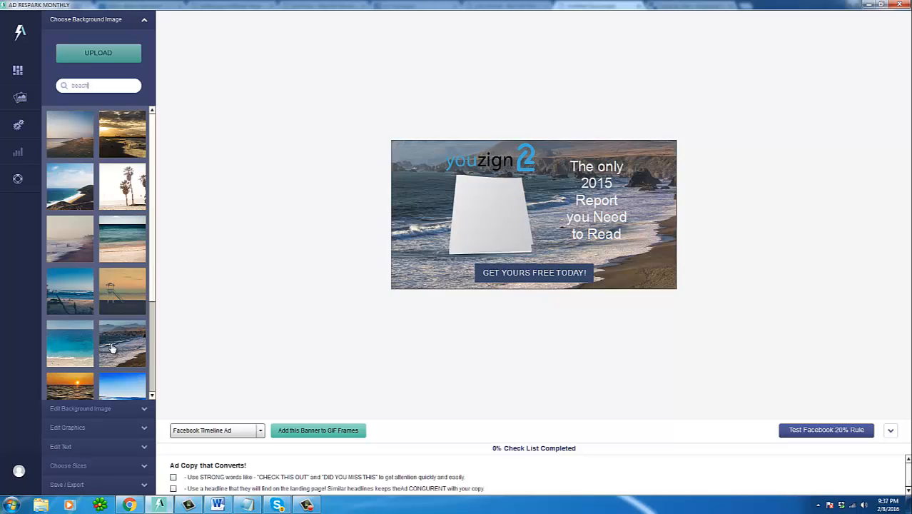
{"action": "left_click", "coordinate": [71, 385]}
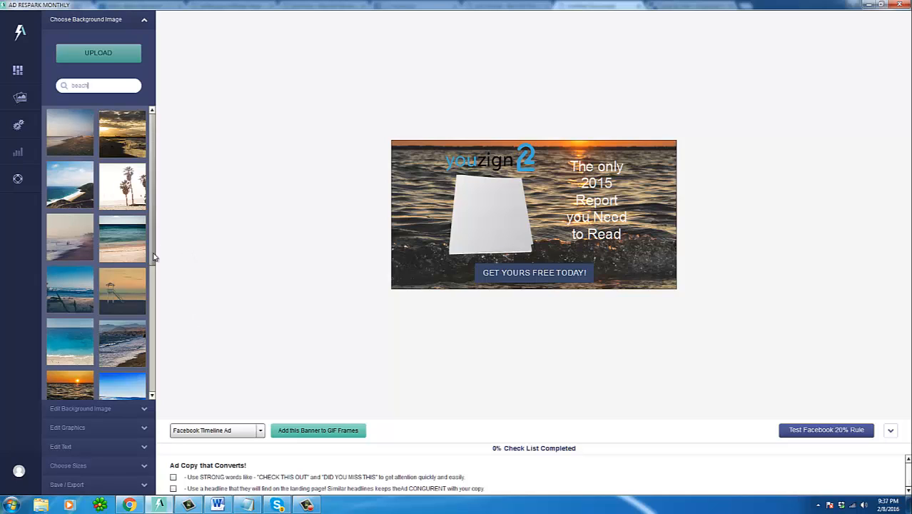
Set the beach photo with waves washing the shore under a pale sunset sky as the banner background.
{"action": "scroll", "coordinate": [154, 282], "scroll_direction": "down", "scroll_amount": 1}
{"action": "scroll", "coordinate": [158, 305], "scroll_direction": "down", "scroll_amount": 1}
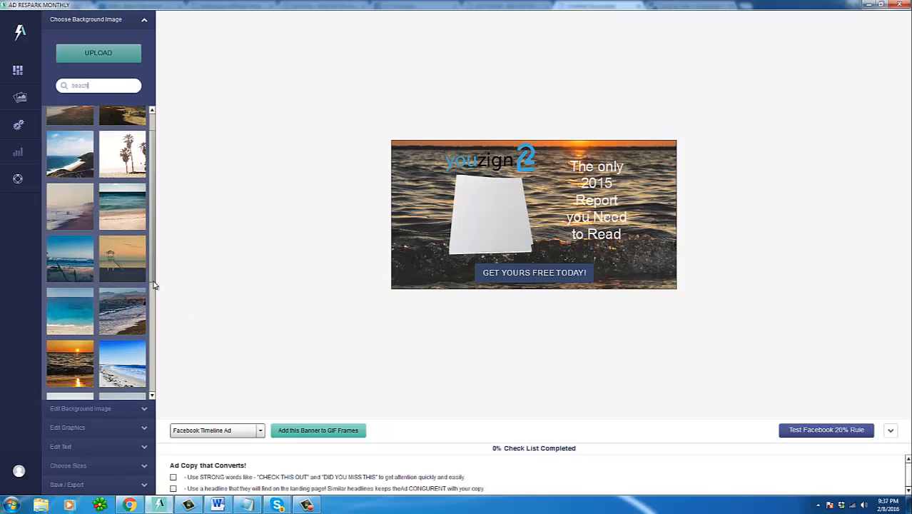
{"action": "scroll", "coordinate": [153, 284], "scroll_direction": "down", "scroll_amount": 3}
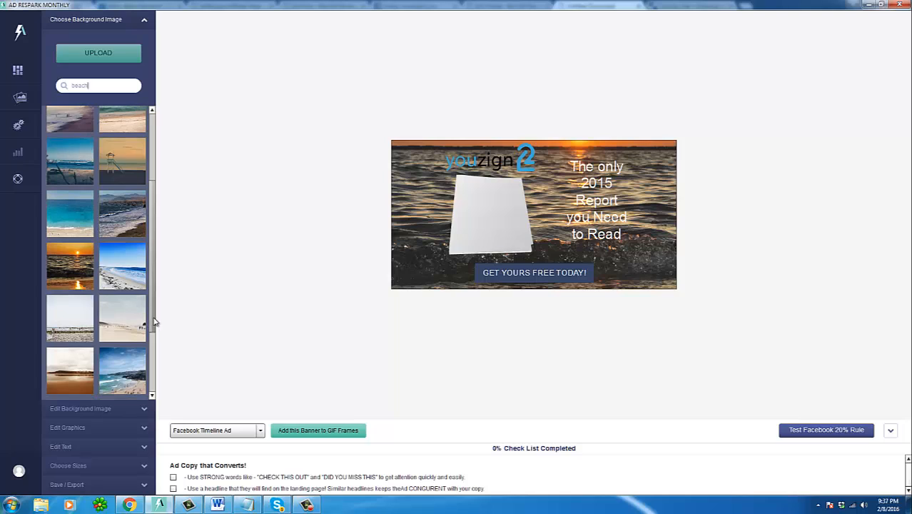
{"action": "scroll", "coordinate": [147, 364], "scroll_direction": "down", "scroll_amount": 2}
{"action": "left_click", "coordinate": [128, 371]}
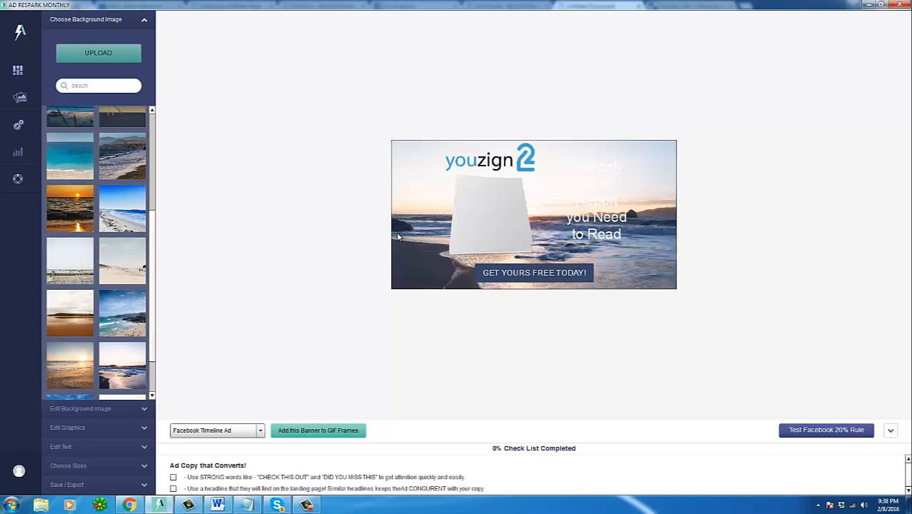
Change the colour of the headline text "The only 2015 Report you Need to Read" to black.
{"action": "left_click", "coordinate": [592, 213]}
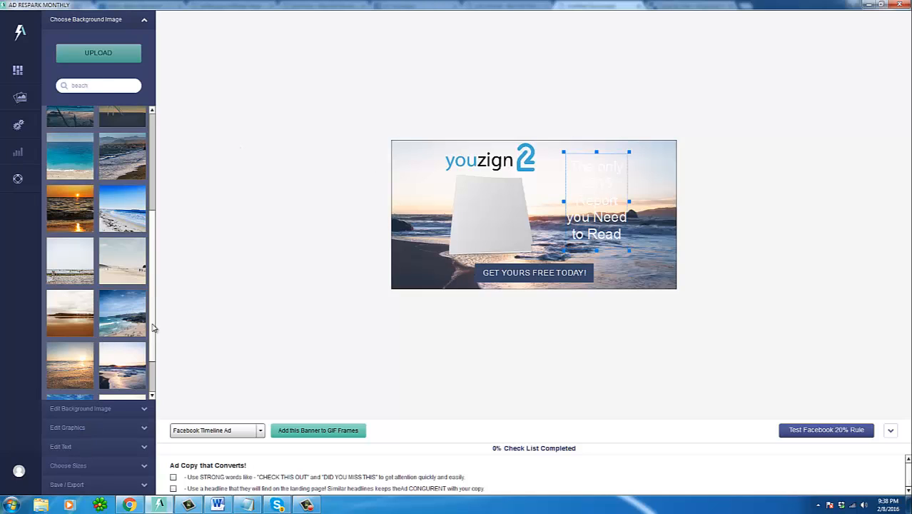
{"action": "left_click", "coordinate": [84, 448]}
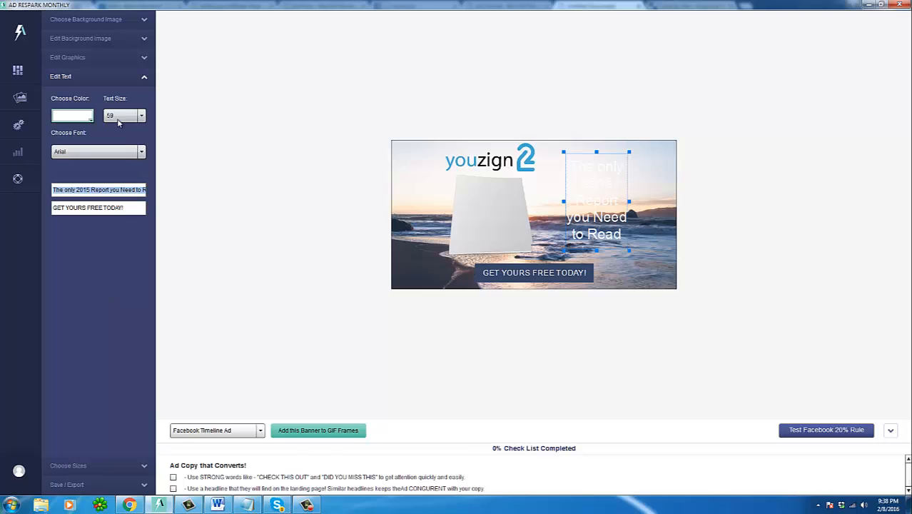
{"action": "left_click", "coordinate": [80, 118]}
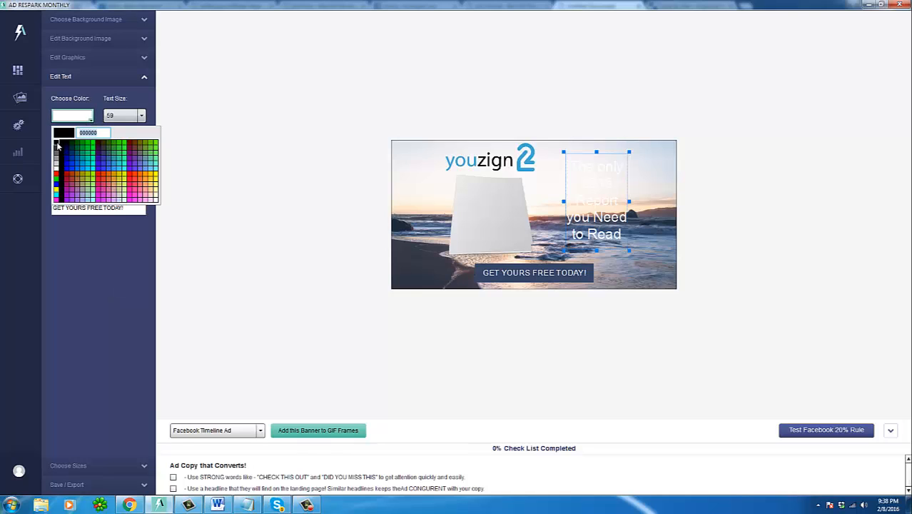
{"action": "left_click", "coordinate": [58, 146]}
{"action": "left_click", "coordinate": [371, 221]}
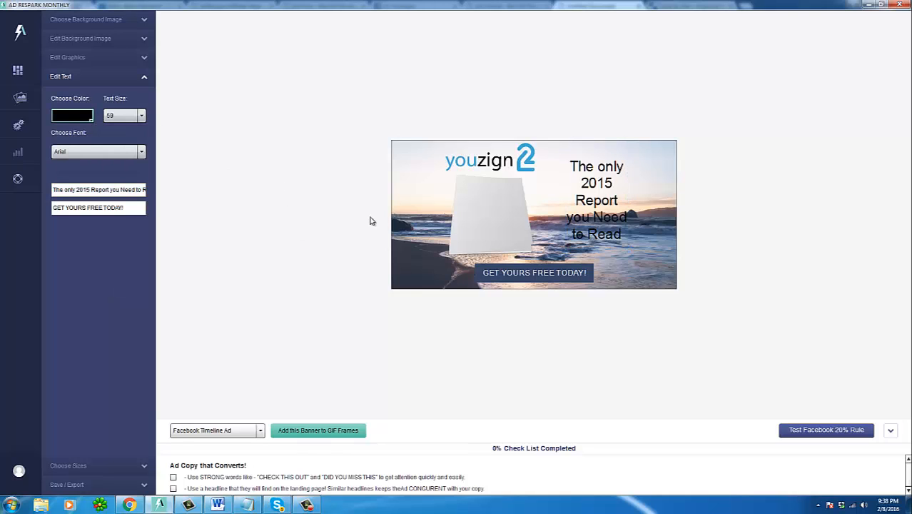
Select the blank report cover, switch to Chrome and open google.com.
{"action": "left_click", "coordinate": [483, 221]}
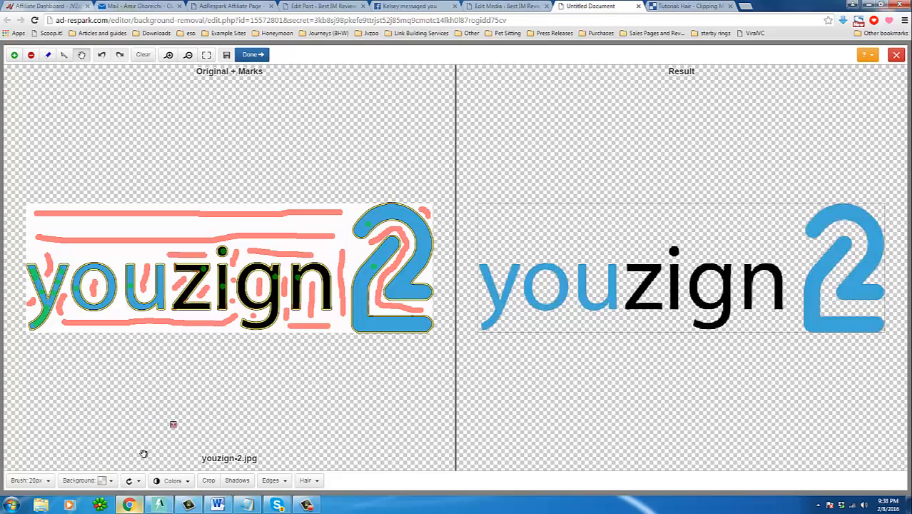
{"action": "left_click", "coordinate": [143, 451]}
{"action": "left_click", "coordinate": [288, 21]}
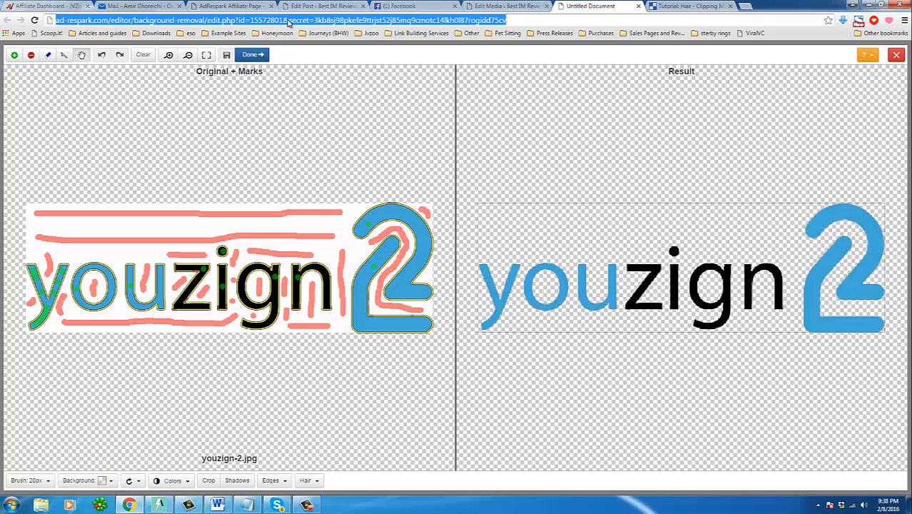
{"action": "type", "text": "goo"}
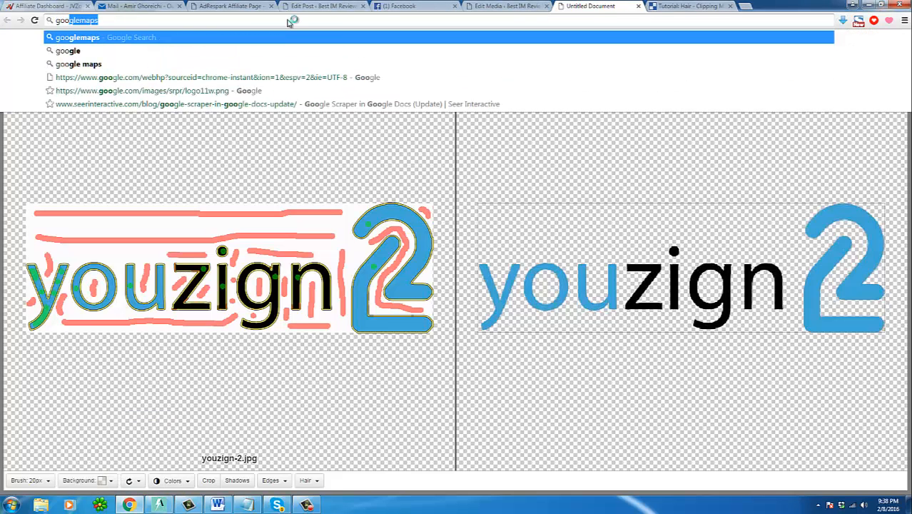
{"action": "type", "text": "gle.c"}
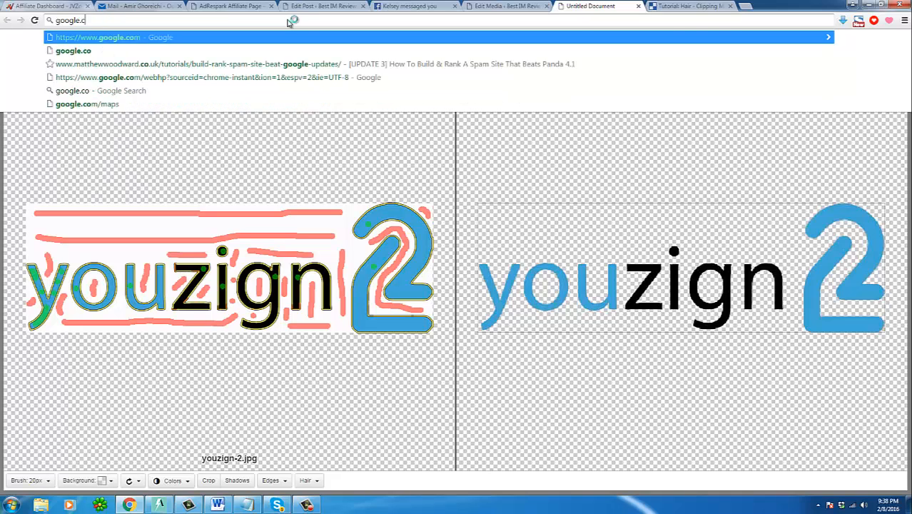
{"action": "key", "text": "Return"}
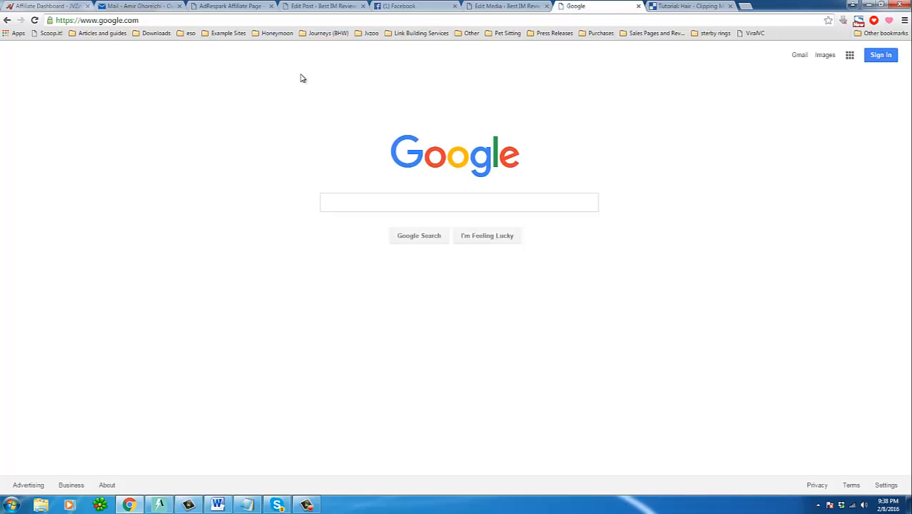
Search Google Images for youzign box.
{"action": "type", "text": "y"}
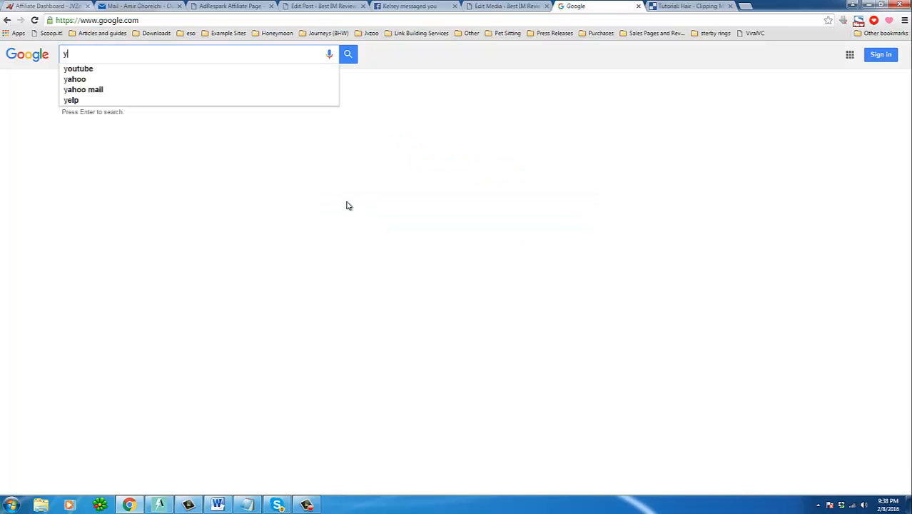
{"action": "type", "text": "ouzign box"}
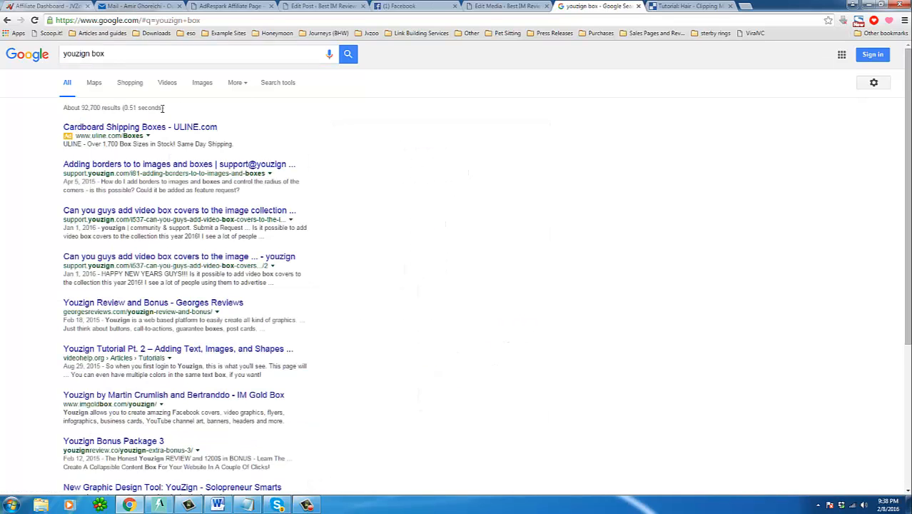
{"action": "left_click", "coordinate": [202, 83]}
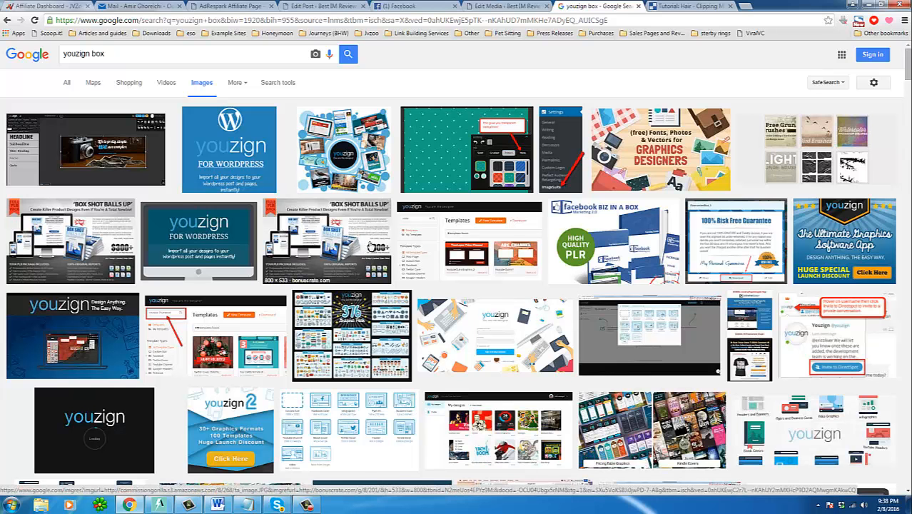
Look through the image results for a product graphic and open the round youzign design collage at full size.
{"action": "scroll", "coordinate": [369, 246], "scroll_direction": "down", "scroll_amount": 3}
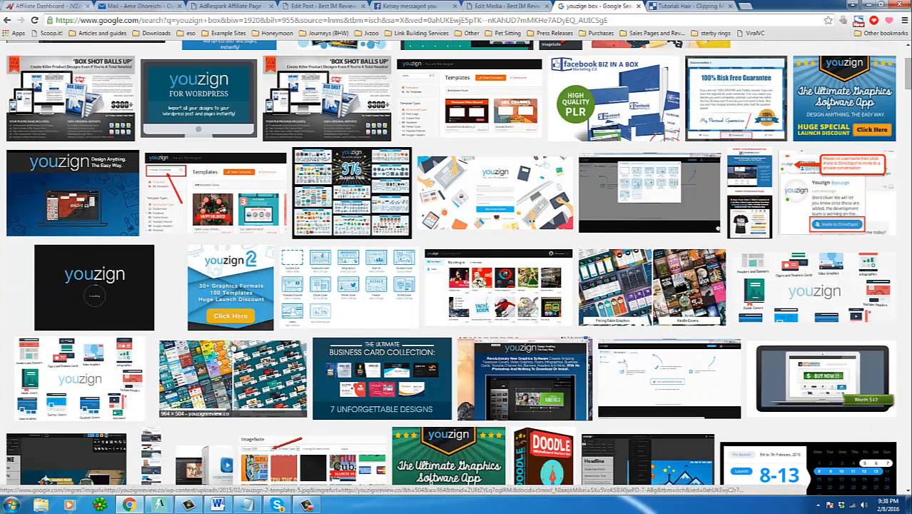
{"action": "scroll", "coordinate": [232, 345], "scroll_direction": "down", "scroll_amount": 3}
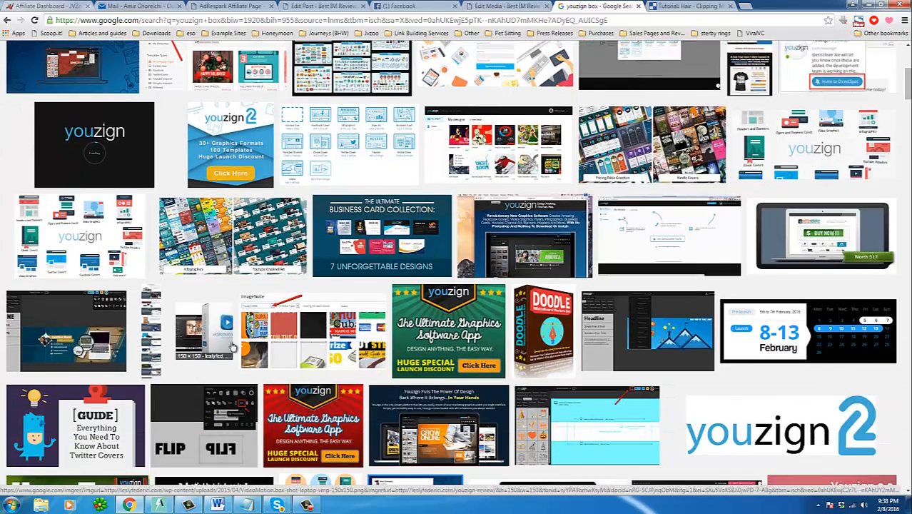
{"action": "scroll", "coordinate": [232, 346], "scroll_direction": "down", "scroll_amount": 3}
{"action": "scroll", "coordinate": [232, 346], "scroll_direction": "up", "scroll_amount": 4}
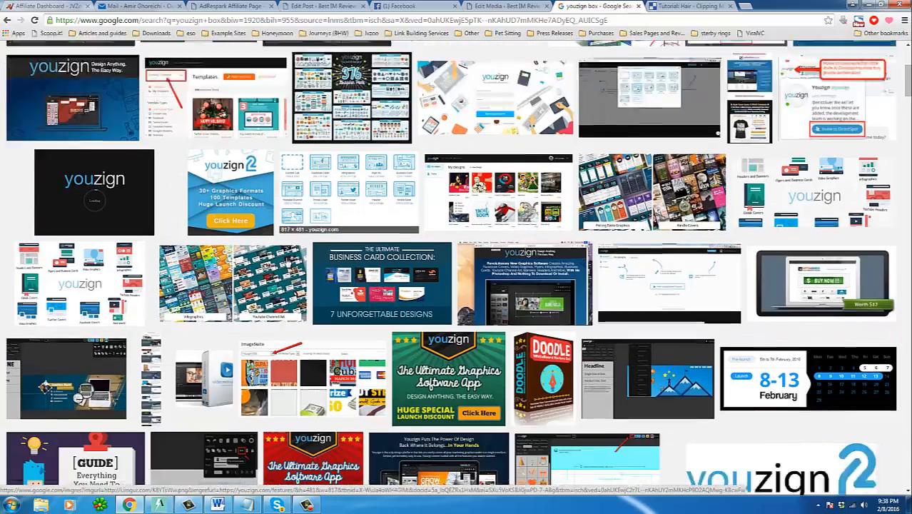
{"action": "scroll", "coordinate": [286, 261], "scroll_direction": "down", "scroll_amount": 2}
{"action": "scroll", "coordinate": [286, 261], "scroll_direction": "down", "scroll_amount": 2}
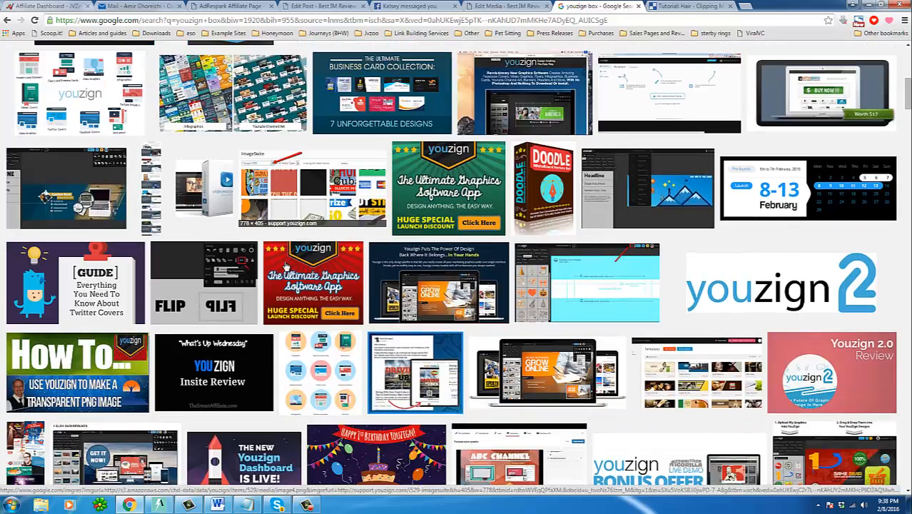
{"action": "scroll", "coordinate": [281, 269], "scroll_direction": "up", "scroll_amount": 10}
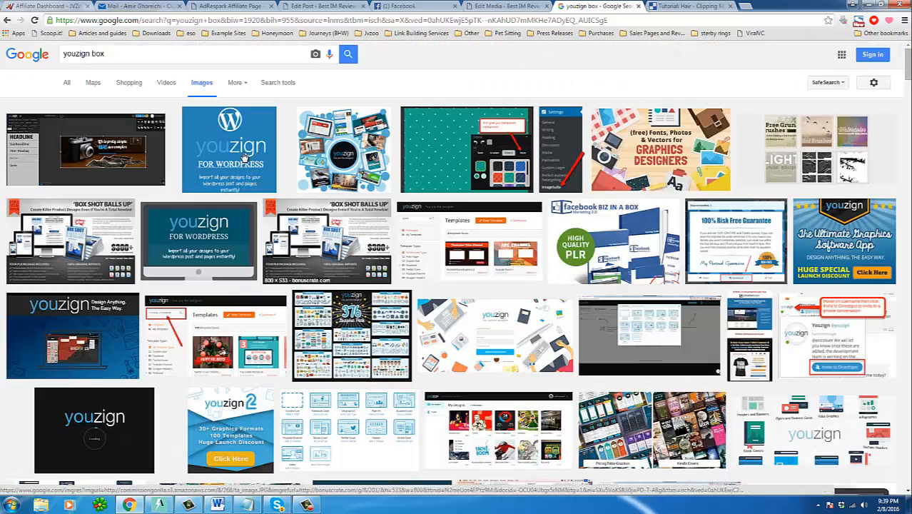
{"action": "triple_click", "coordinate": [143, 55]}
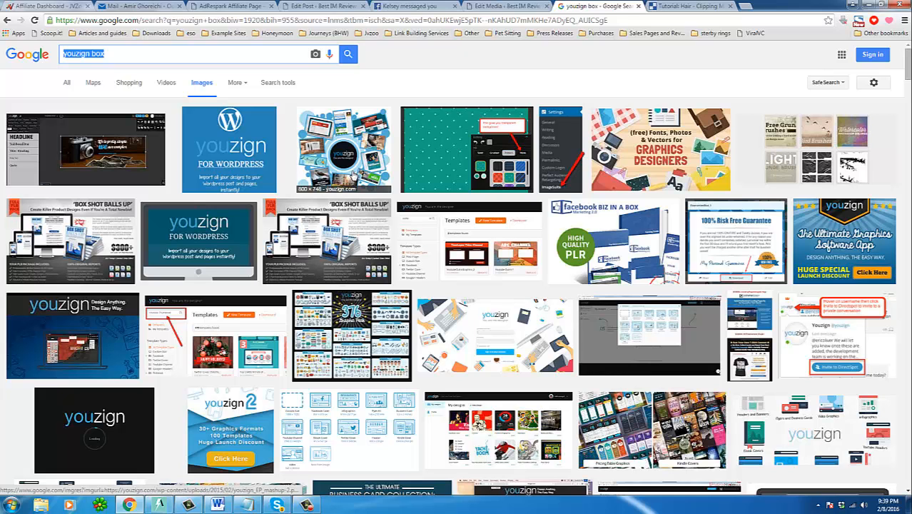
{"action": "left_click", "coordinate": [341, 174]}
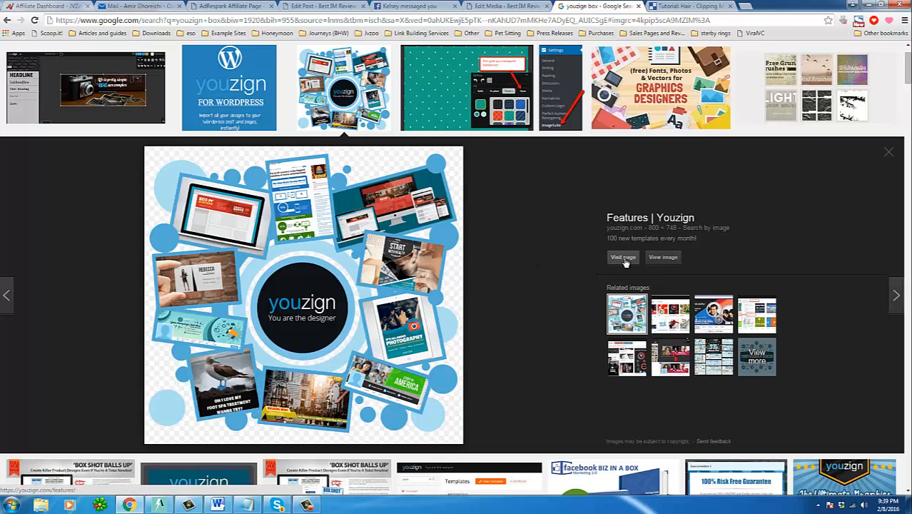
{"action": "left_click", "coordinate": [656, 258]}
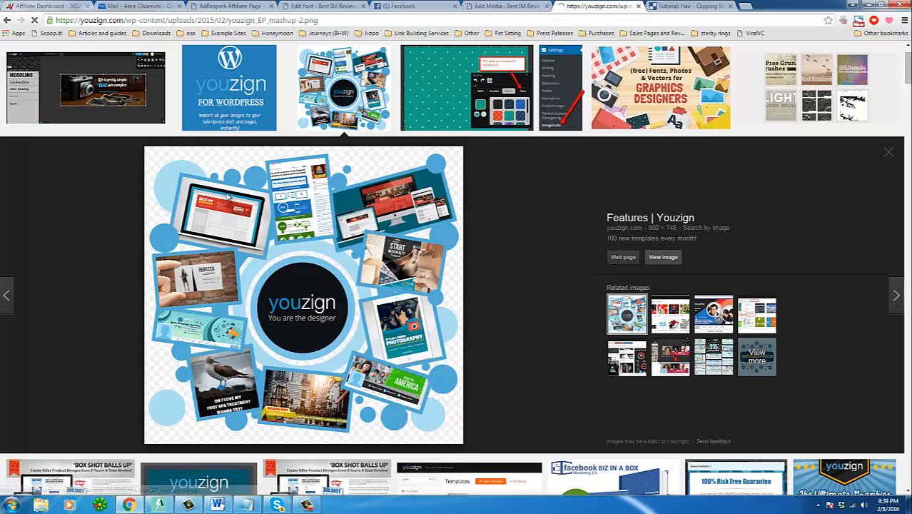
Save the collage image as youzign_EP_mashup-2.png in the images folder of mecanto.com.
{"action": "right_click", "coordinate": [218, 187]}
{"action": "left_click", "coordinate": [247, 205]}
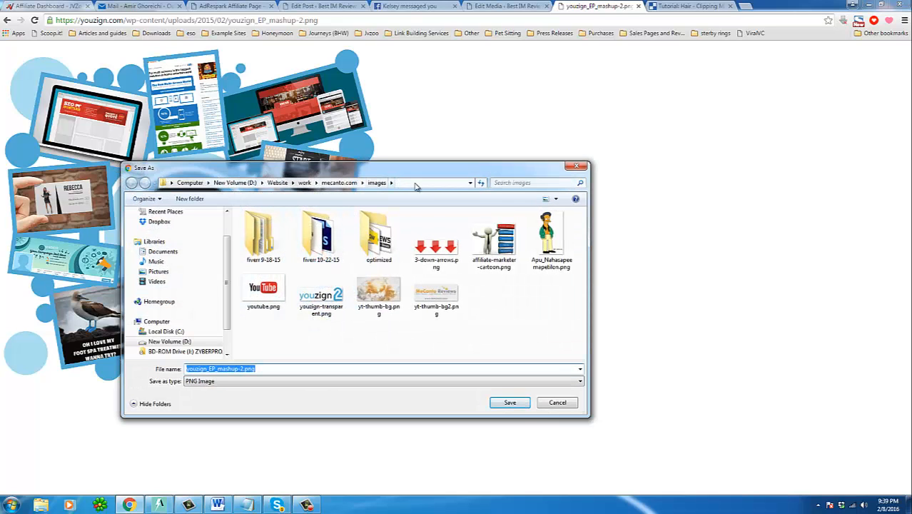
{"action": "left_click", "coordinate": [512, 403]}
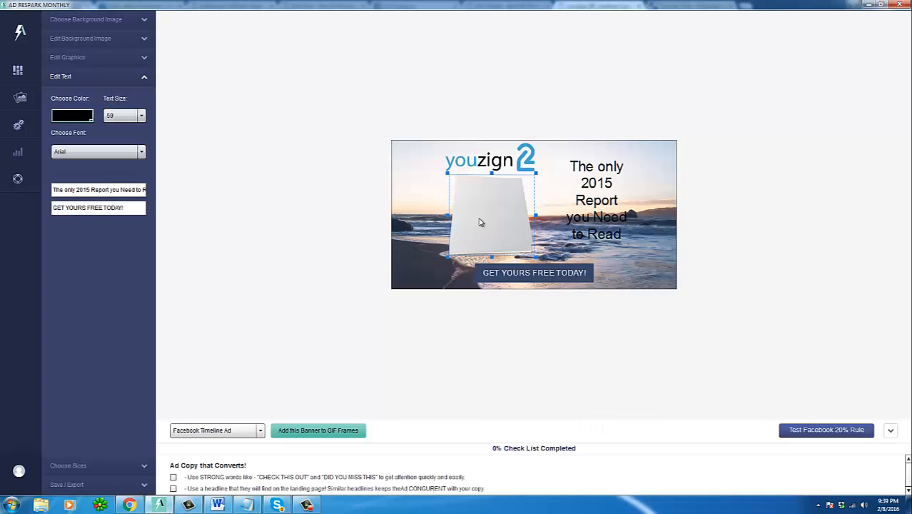
Return to Ad Respark, replace the blank report cover with youzign_EP_mashup-2.png and nudge it slightly down below the logo.
{"action": "left_click", "coordinate": [83, 62]}
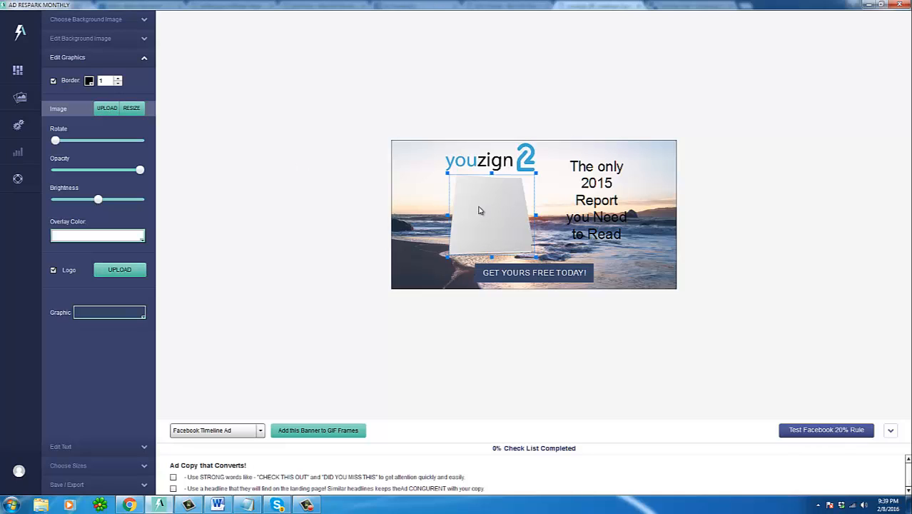
{"action": "left_click", "coordinate": [106, 108]}
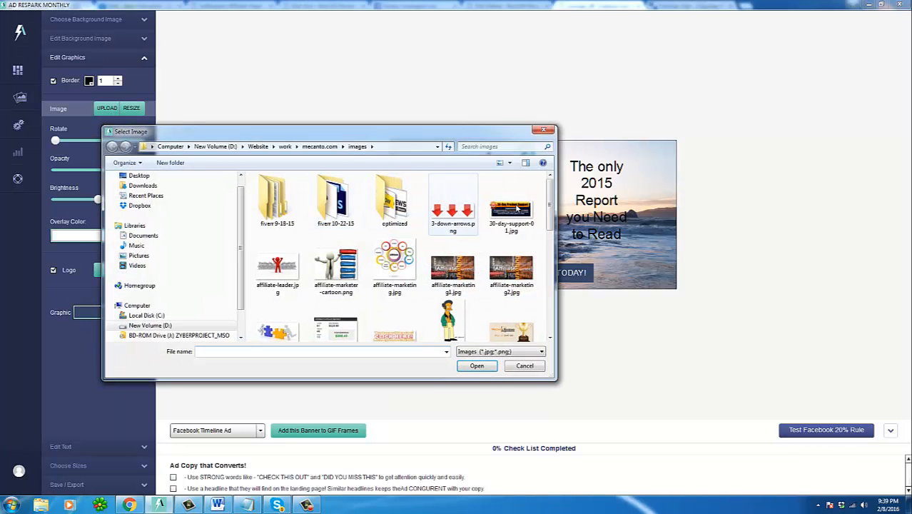
{"action": "scroll", "coordinate": [551, 261], "scroll_direction": "down", "scroll_amount": 2}
{"action": "scroll", "coordinate": [478, 302], "scroll_direction": "down", "scroll_amount": 3}
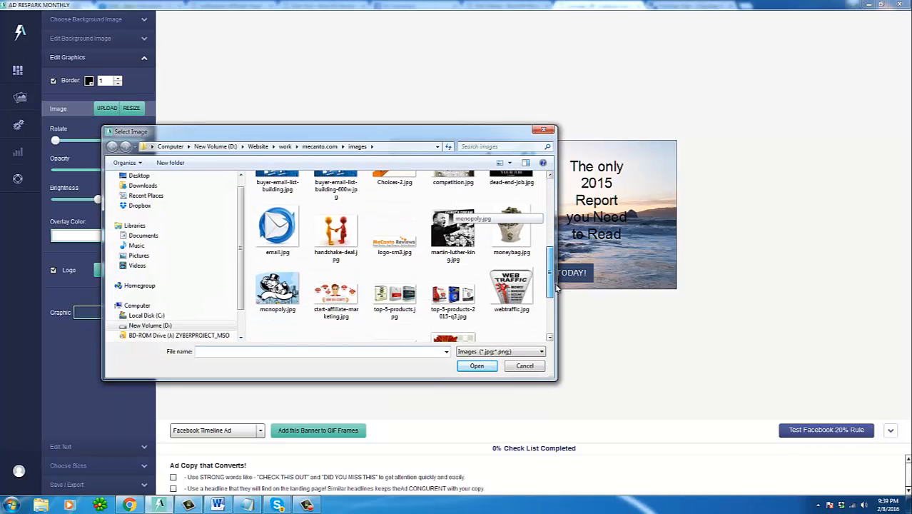
{"action": "left_click", "coordinate": [452, 307]}
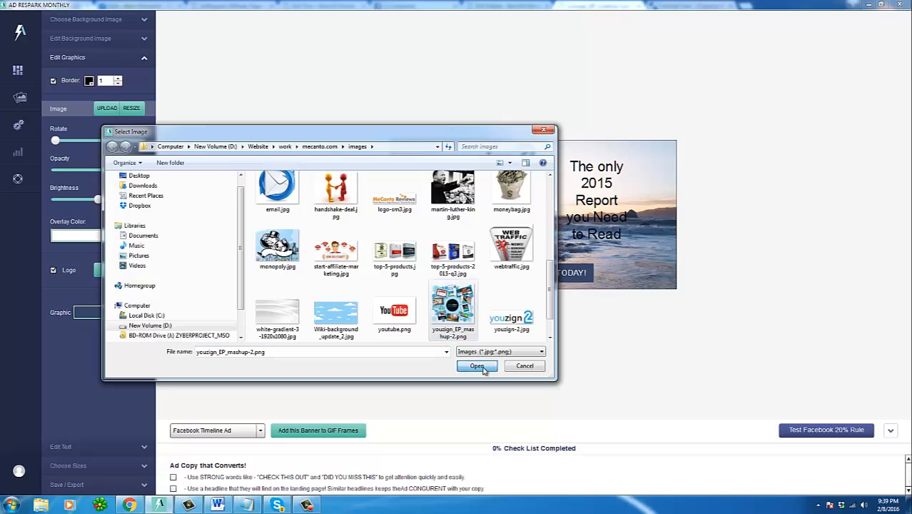
{"action": "double_click", "coordinate": [452, 308]}
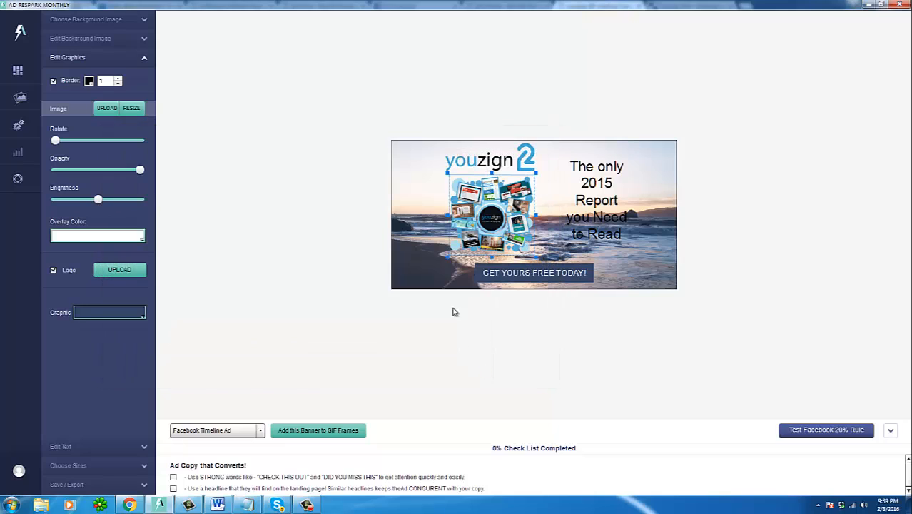
{"action": "left_click", "coordinate": [490, 226]}
{"action": "left_click_drag", "start_coordinate": [491, 226], "coordinate": [490, 229]}
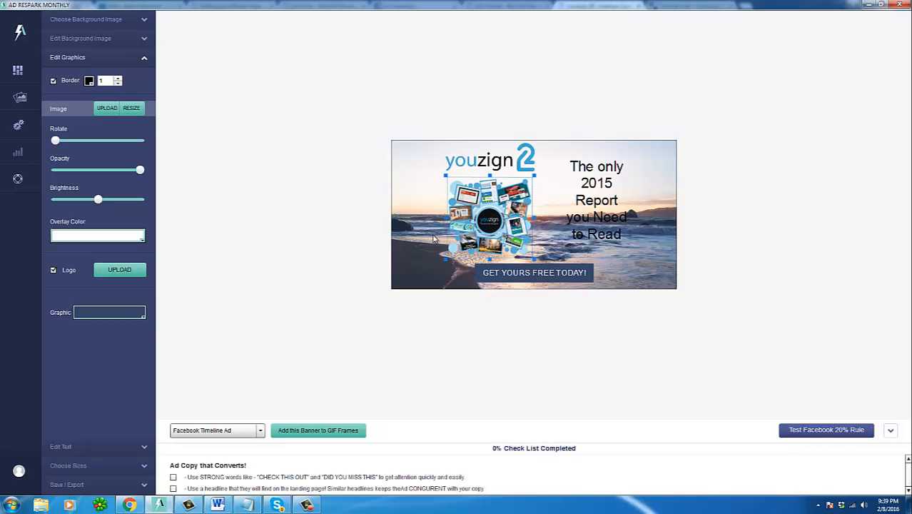
Replace the headline text on the banner with "Free Monthly Templates for 2016".
{"action": "left_click", "coordinate": [593, 171]}
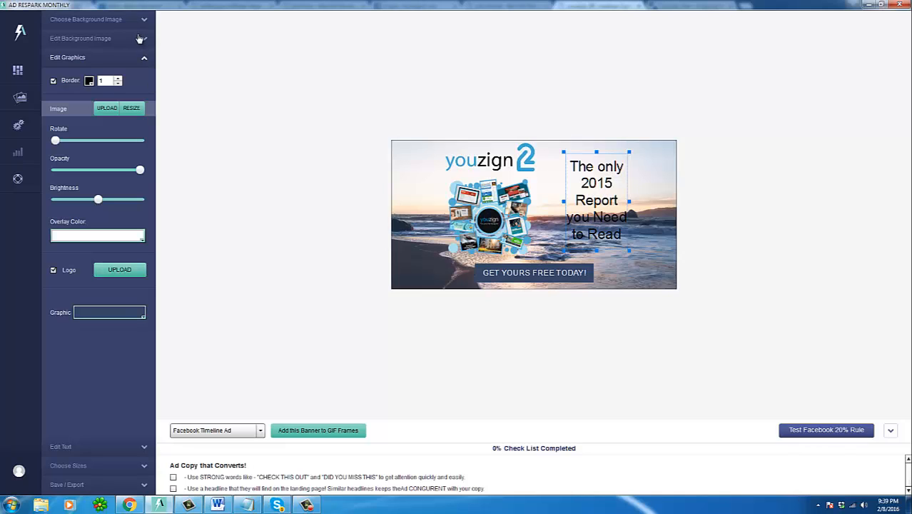
{"action": "left_click", "coordinate": [142, 445]}
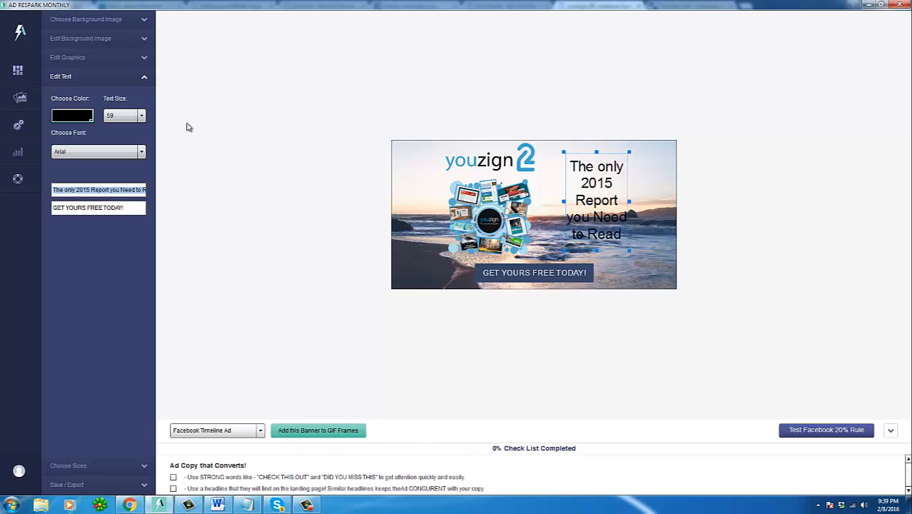
{"action": "type", "text": "Free M"}
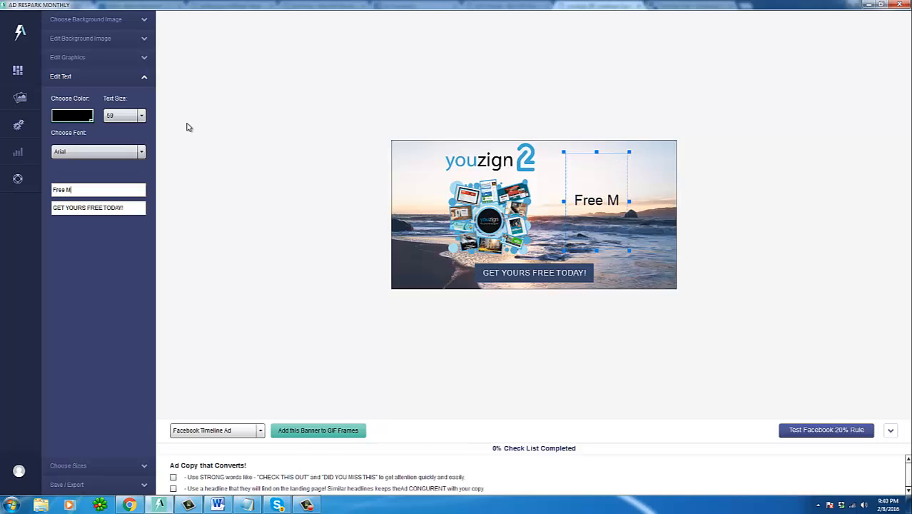
{"action": "type", "text": "onthly Templates for"}
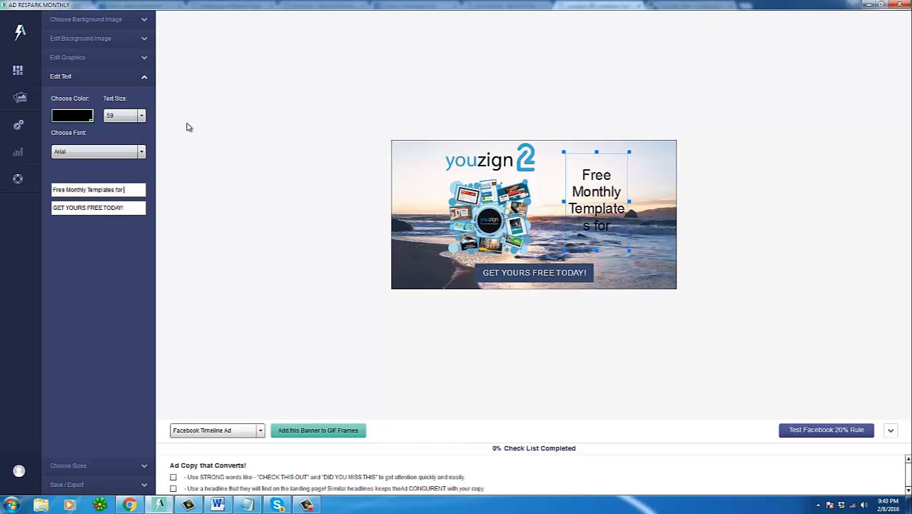
{"action": "key", "text": "BackSpace"}
{"action": "key", "text": "BackSpace"}
{"action": "key", "text": "BackSpace"}
{"action": "type", "text": "for 2016"}
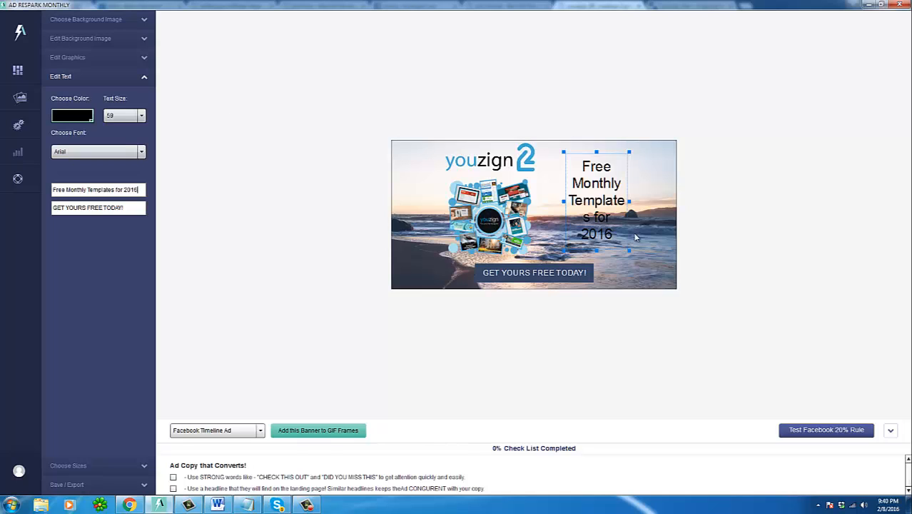
Widen the headline's text box so "Templates" fits on one line, and nudge the headline slightly left.
{"action": "left_click_drag", "start_coordinate": [630, 201], "coordinate": [650, 200]}
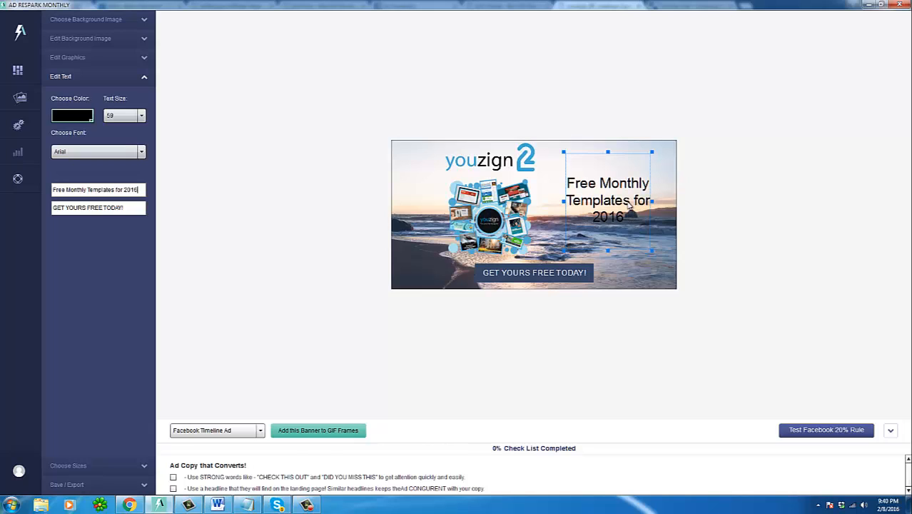
{"action": "left_click", "coordinate": [616, 207]}
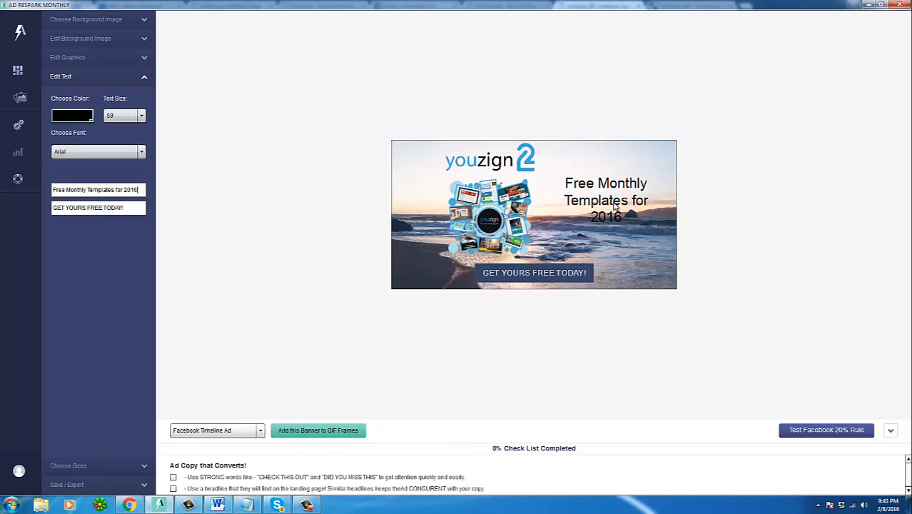
{"action": "left_click", "coordinate": [617, 210]}
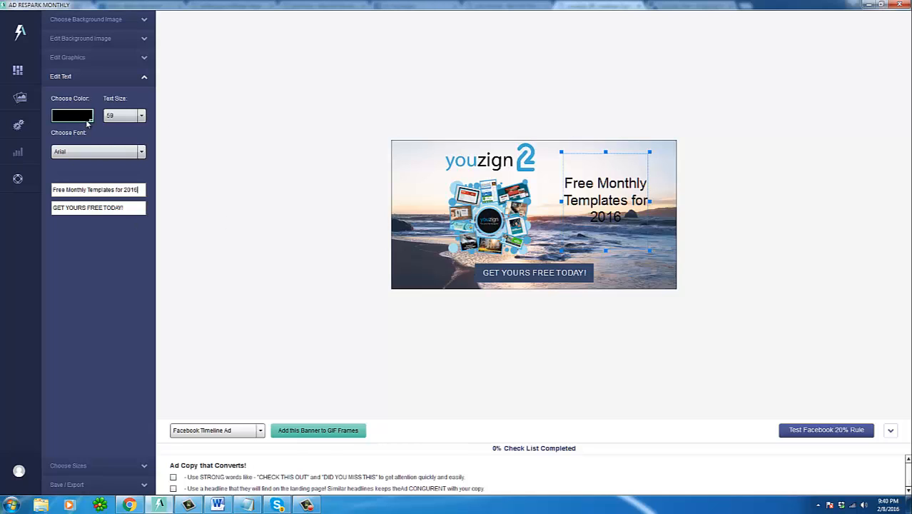
Try the light blue 00CCFF on the headline, then settle on a slightly darker blue similar to the logo.
{"action": "left_click", "coordinate": [89, 122]}
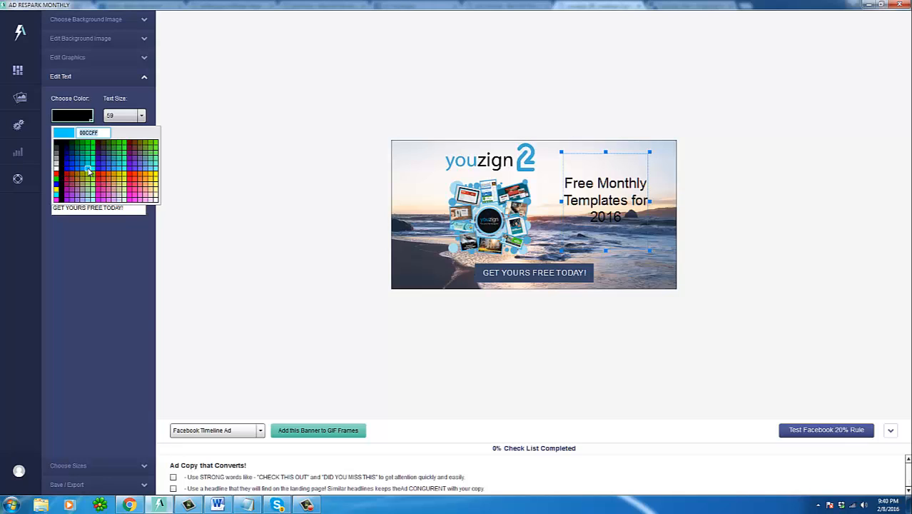
{"action": "left_click", "coordinate": [89, 171]}
{"action": "left_click", "coordinate": [89, 118]}
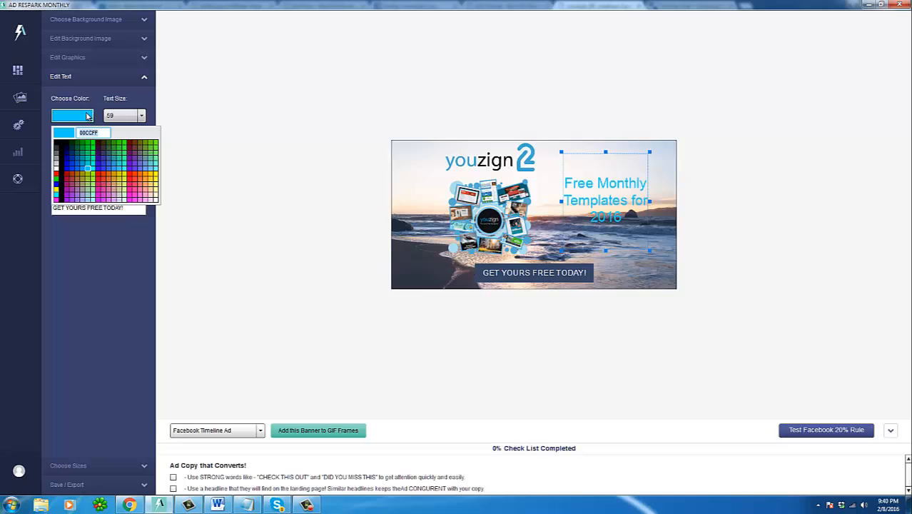
{"action": "left_click", "coordinate": [85, 171]}
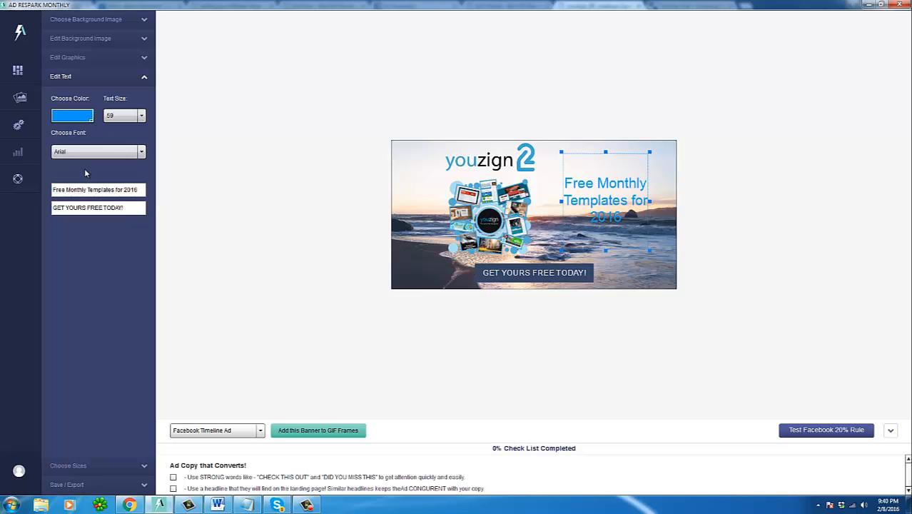
{"action": "left_click", "coordinate": [82, 122]}
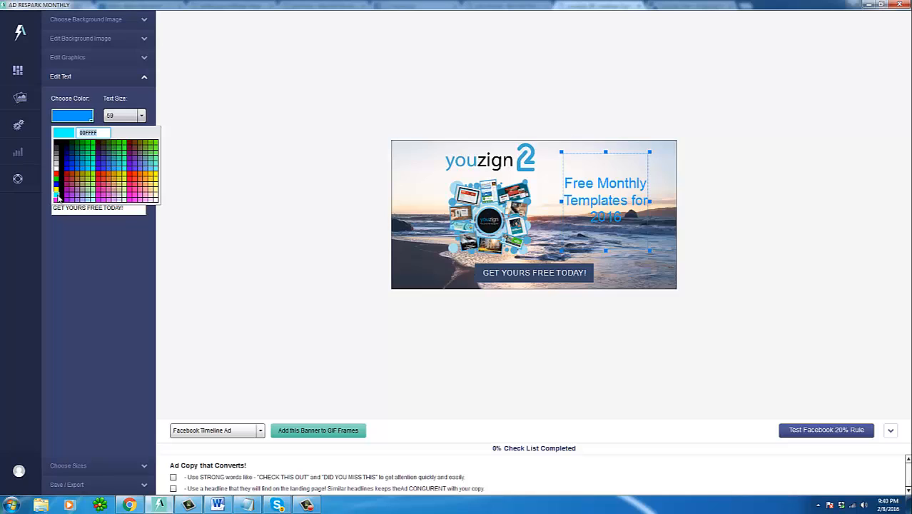
{"action": "left_click", "coordinate": [307, 118]}
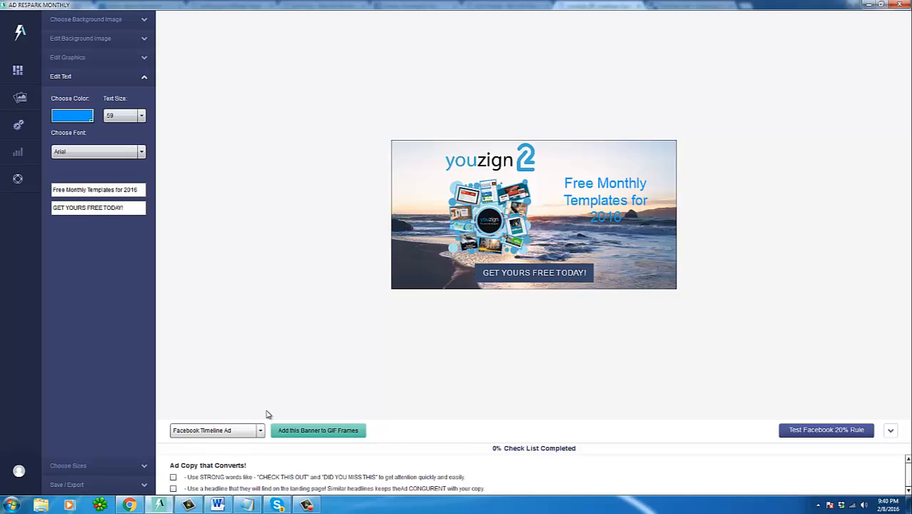
Save the banner set test 1 as a template.
{"action": "left_click", "coordinate": [78, 484]}
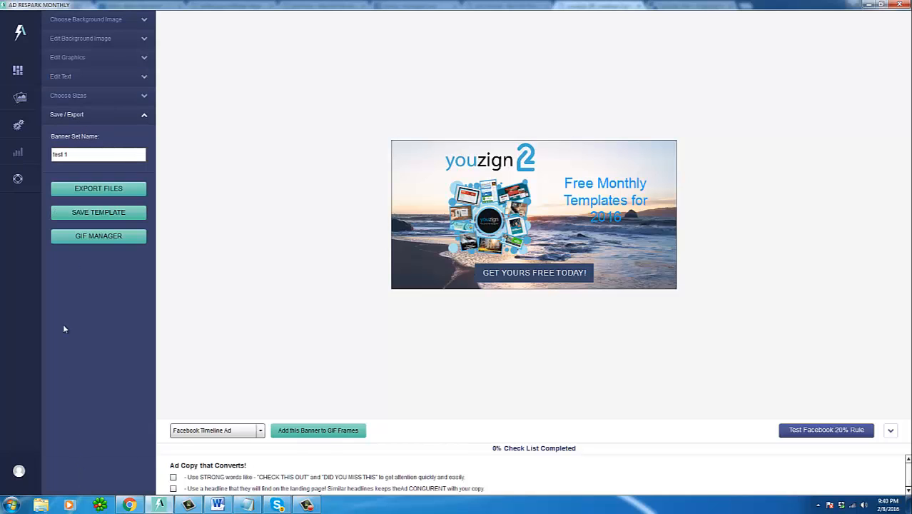
{"action": "left_click", "coordinate": [104, 214]}
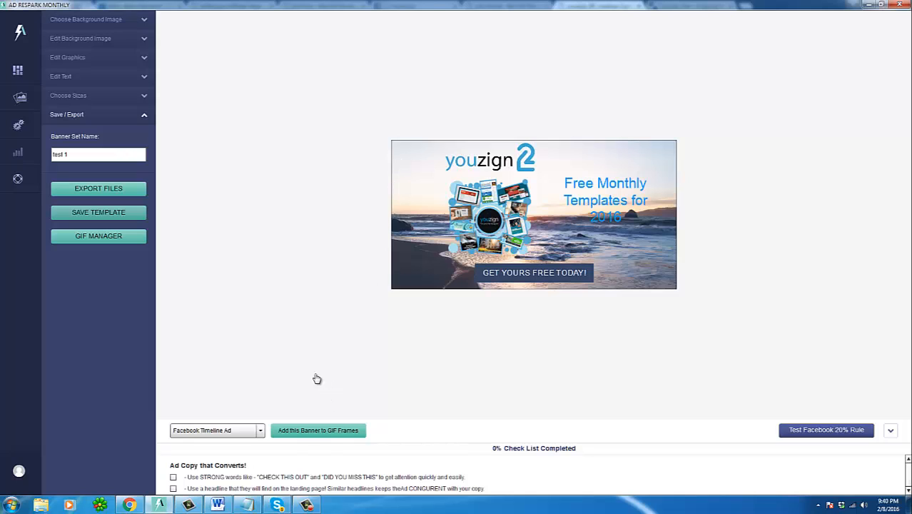
Preview the design in the Youtube thumbnails and Web Banner Rectangle sizes.
{"action": "left_click", "coordinate": [260, 433]}
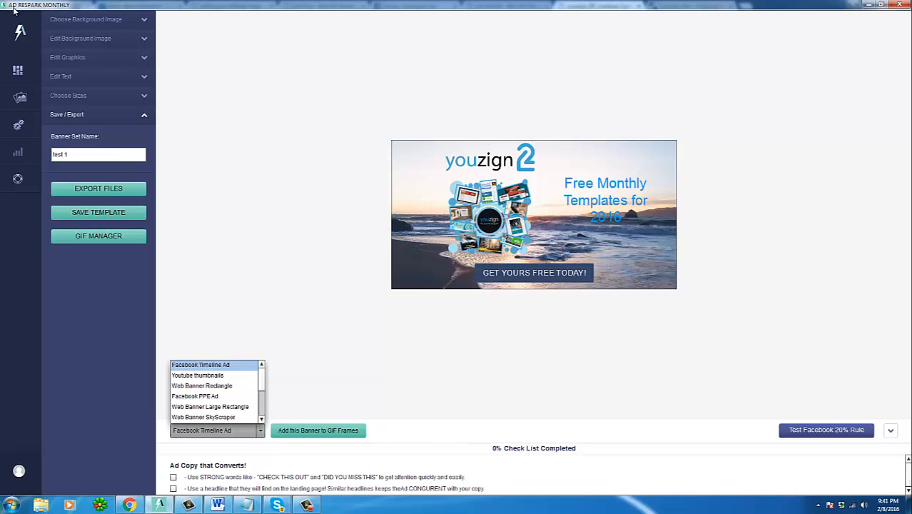
{"action": "left_click", "coordinate": [230, 376]}
{"action": "left_click", "coordinate": [218, 432]}
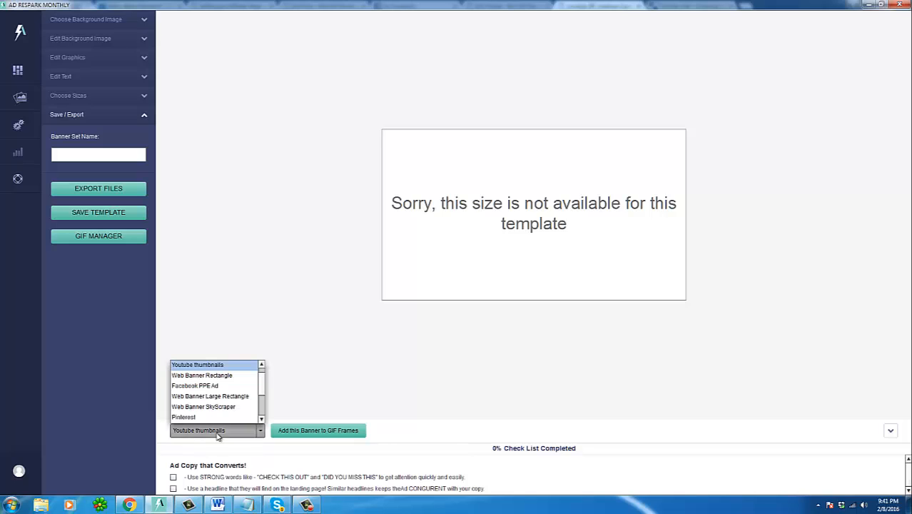
{"action": "left_click", "coordinate": [215, 376]}
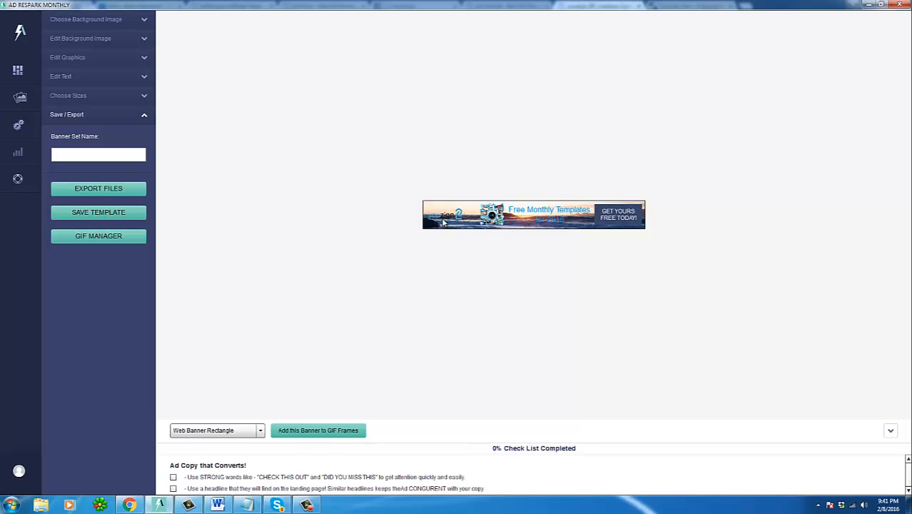
In the Facebook PPE Ad size, shift the headline, collage and logo slightly right and widen the headline box so "Templates" fits on one line.
{"action": "left_click", "coordinate": [249, 430]}
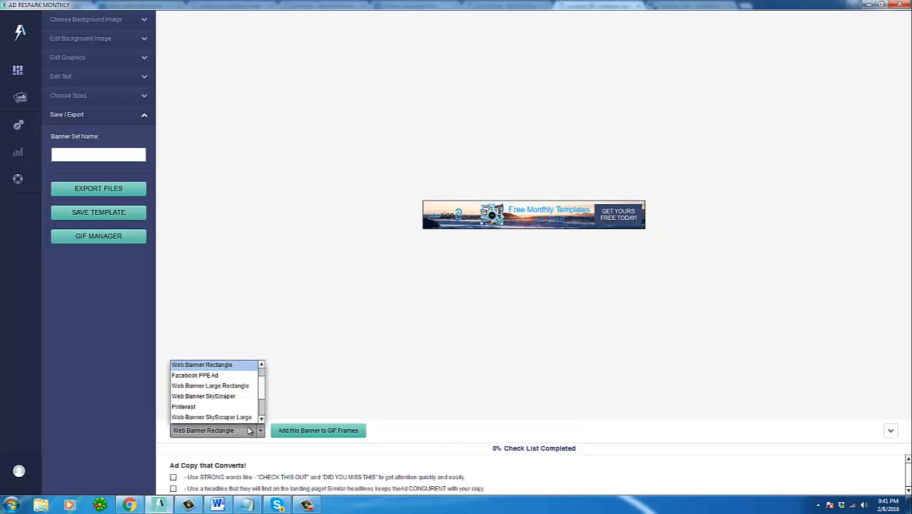
{"action": "left_click", "coordinate": [207, 375]}
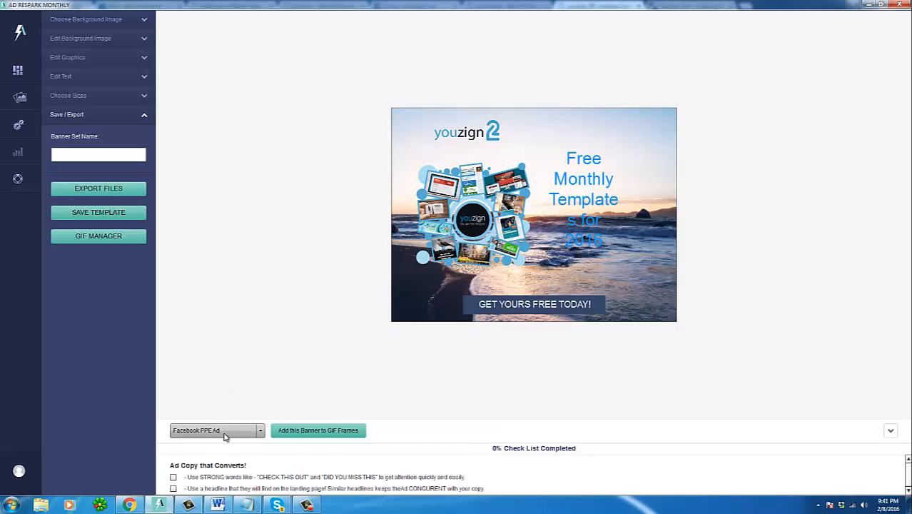
{"action": "left_click", "coordinate": [585, 185]}
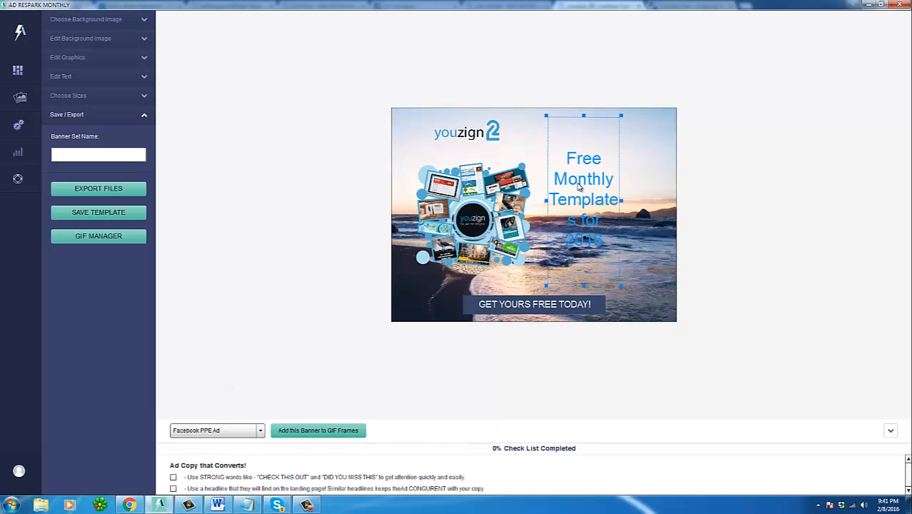
{"action": "left_click_drag", "start_coordinate": [576, 189], "coordinate": [593, 190]}
{"action": "left_click_drag", "start_coordinate": [501, 202], "coordinate": [512, 203]}
{"action": "left_click_drag", "start_coordinate": [474, 136], "coordinate": [491, 135]}
{"action": "left_click", "coordinate": [608, 192]}
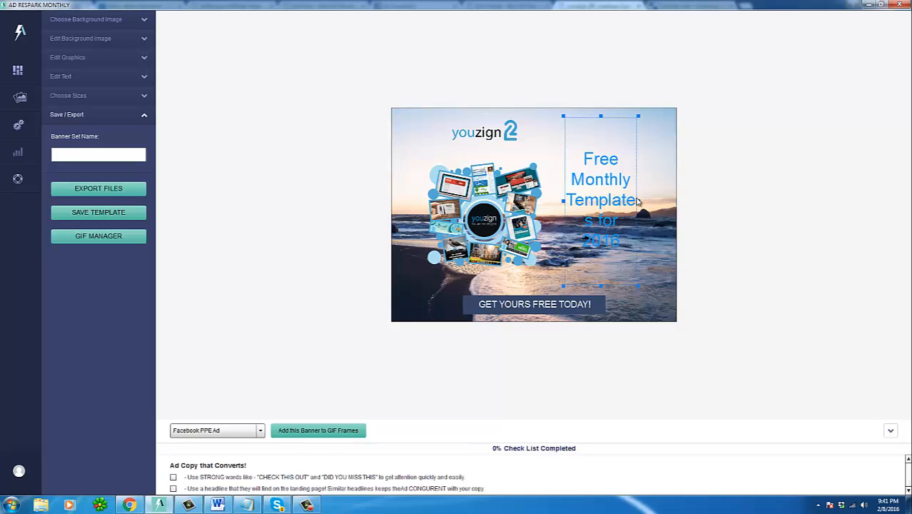
{"action": "left_click_drag", "start_coordinate": [638, 200], "coordinate": [646, 200]}
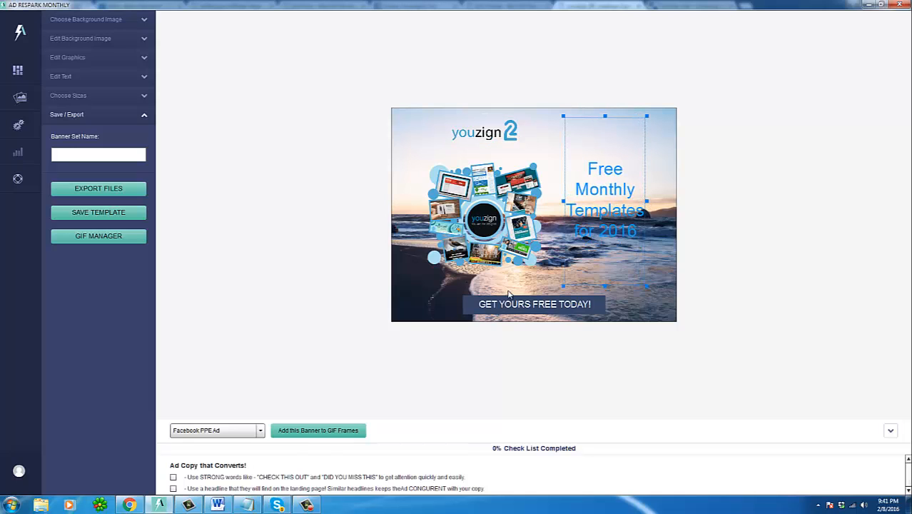
Preview the design in the Web Banner Large Rectangle, Web Banner SkyScraper, Pinterest, Web Banner SkyScraper Large and Twitter sizes.
{"action": "left_click", "coordinate": [248, 432]}
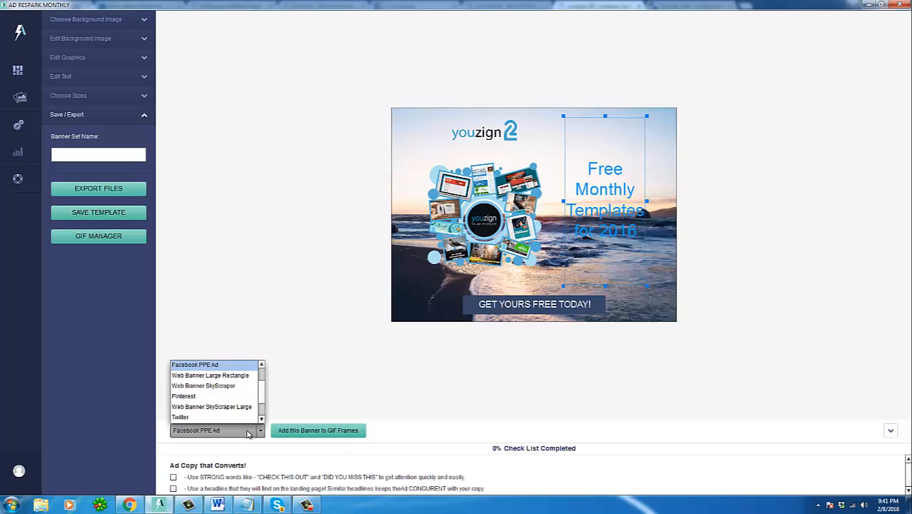
{"action": "left_click", "coordinate": [233, 376]}
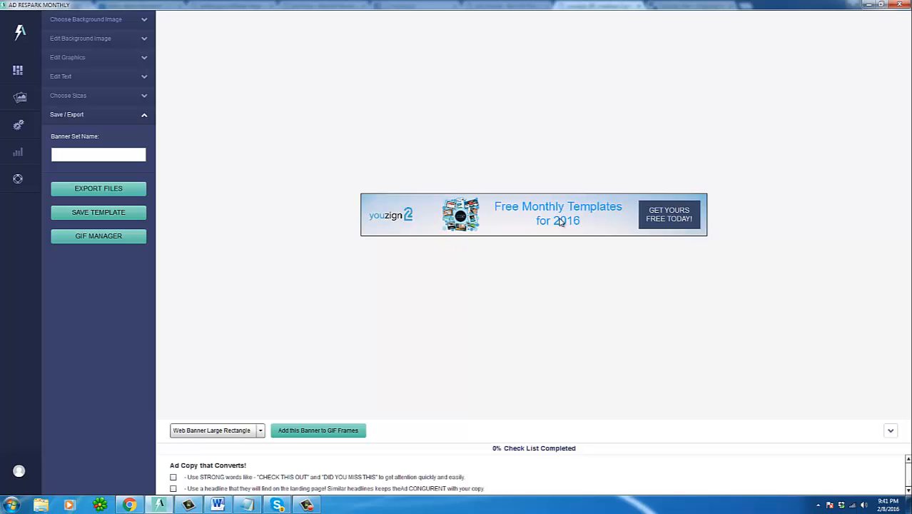
{"action": "left_click", "coordinate": [203, 431]}
{"action": "left_click", "coordinate": [214, 376]}
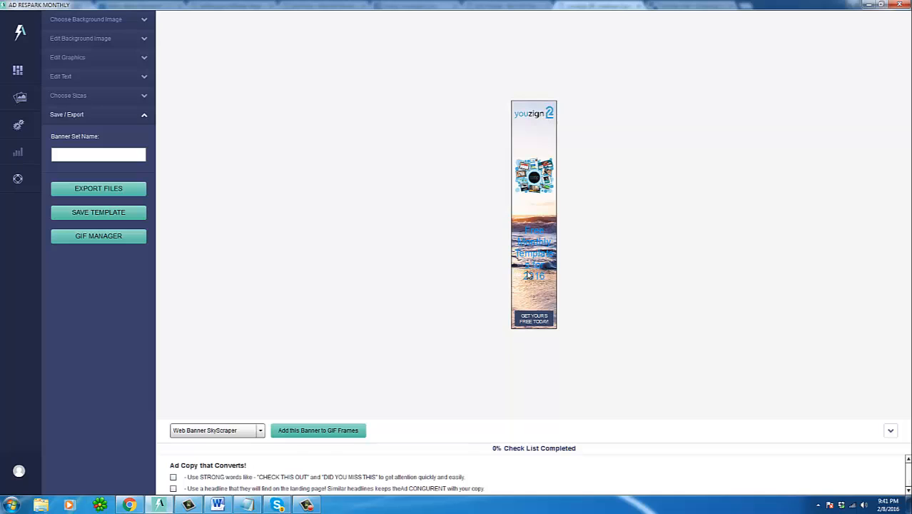
{"action": "left_click", "coordinate": [224, 430]}
{"action": "left_click", "coordinate": [216, 374]}
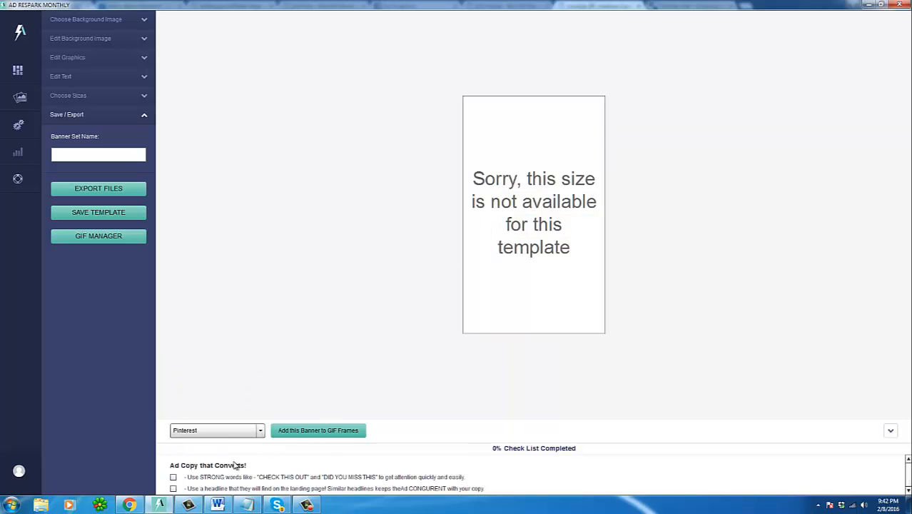
{"action": "left_click", "coordinate": [229, 431]}
{"action": "left_click", "coordinate": [215, 376]}
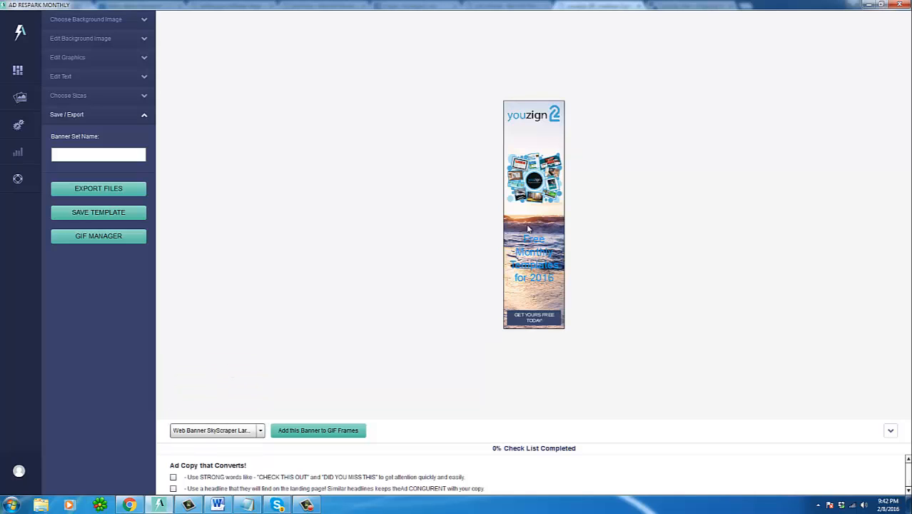
{"action": "left_click", "coordinate": [253, 431]}
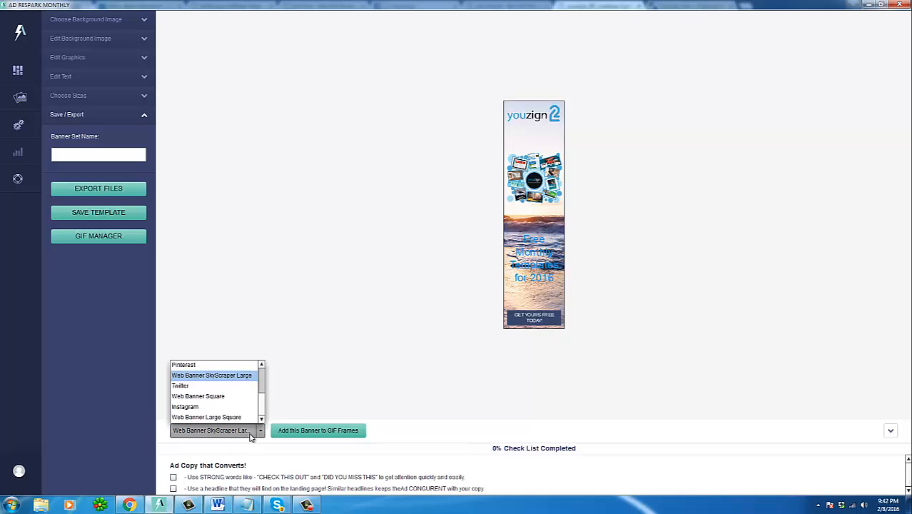
{"action": "left_click", "coordinate": [218, 386]}
In the Web Banner Square size, widen the headline box so "Templates" fits on one line.
{"action": "left_click", "coordinate": [239, 430]}
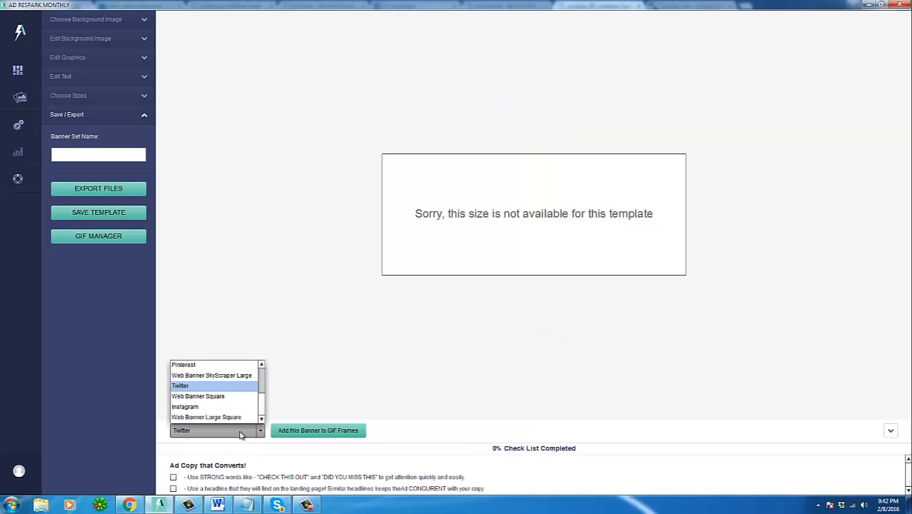
{"action": "left_click", "coordinate": [198, 396]}
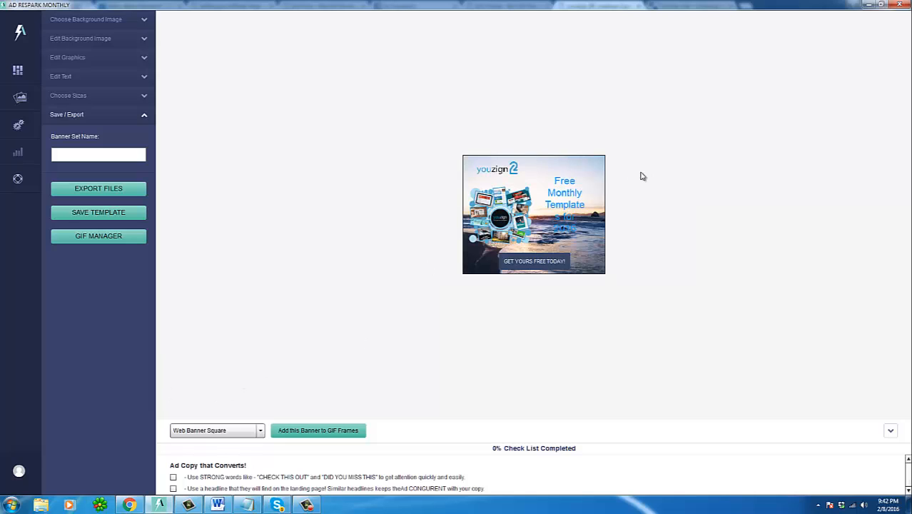
{"action": "left_click", "coordinate": [561, 212]}
{"action": "left_click_drag", "start_coordinate": [588, 205], "coordinate": [595, 208]}
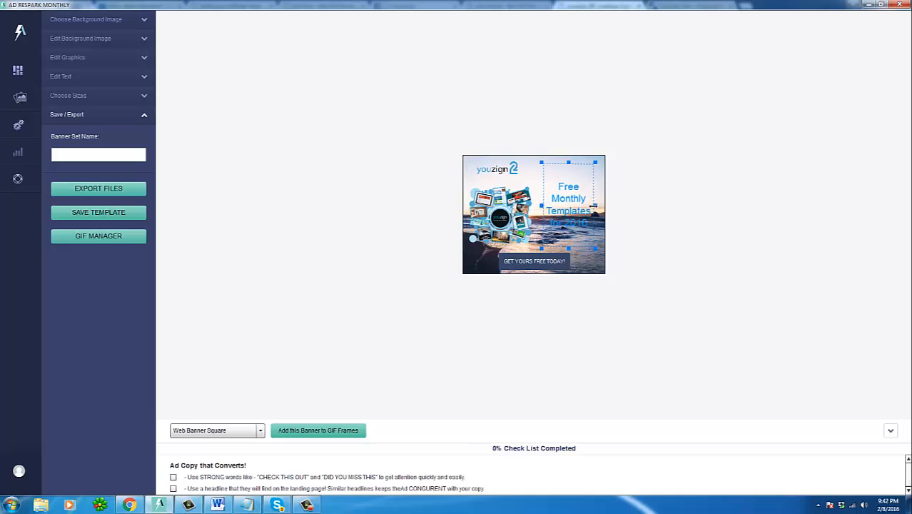
{"action": "left_click", "coordinate": [347, 254]}
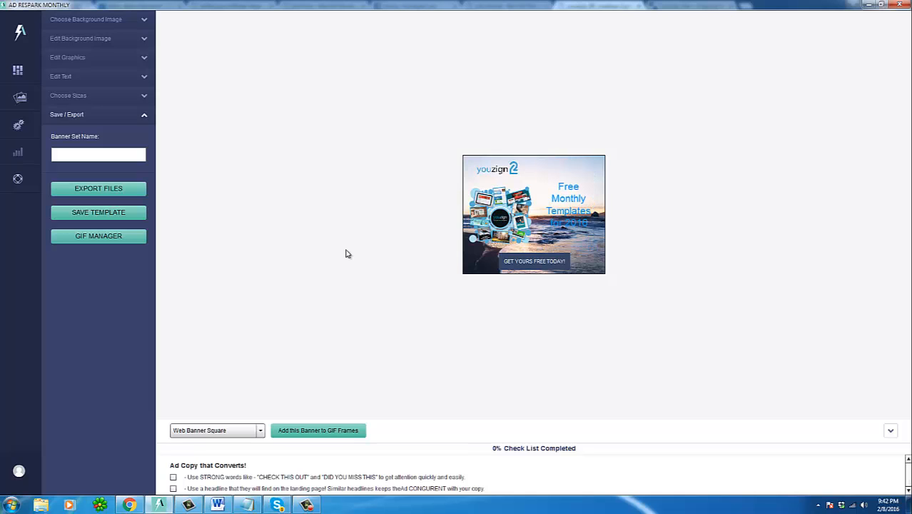
Preview the design in the Instagram and Web Banner Large Square sizes.
{"action": "left_click", "coordinate": [218, 431]}
{"action": "left_click", "coordinate": [216, 414]}
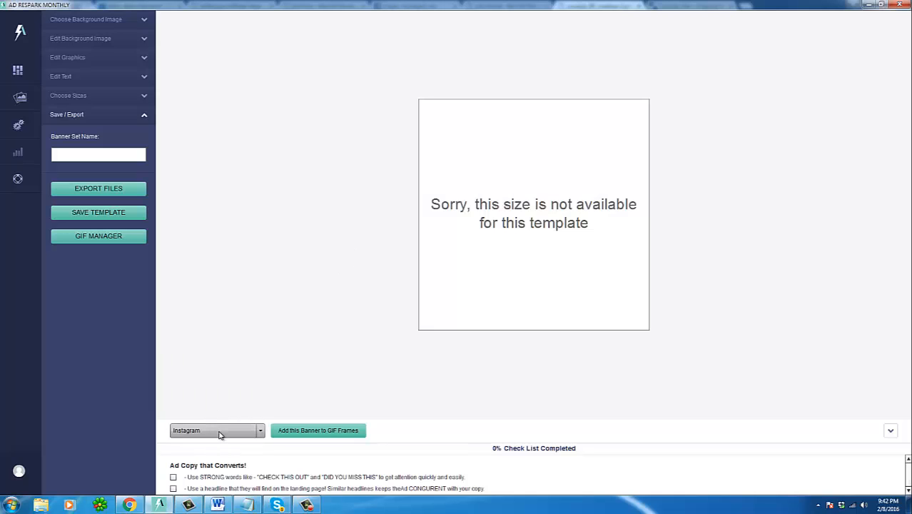
{"action": "left_click", "coordinate": [218, 431]}
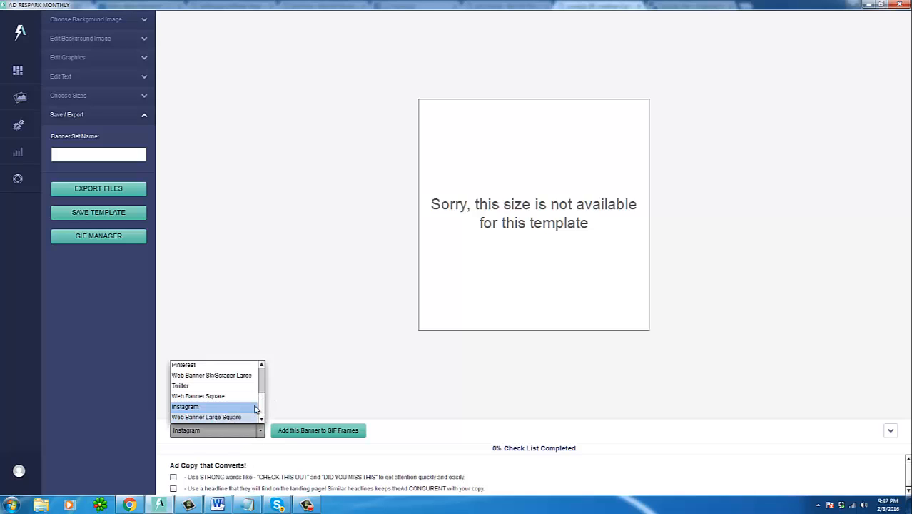
{"action": "left_click", "coordinate": [239, 416]}
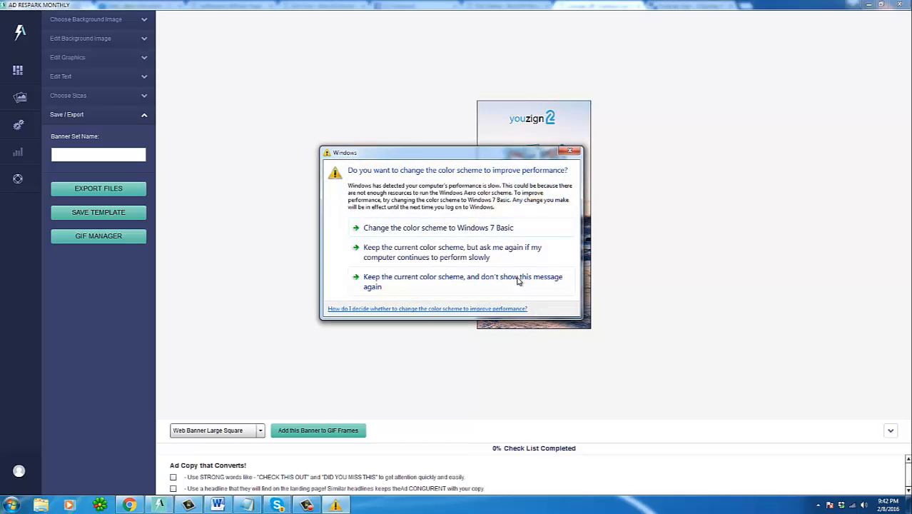
Name the banner set "My First Banner Set" for the export.
{"action": "left_click", "coordinate": [105, 191]}
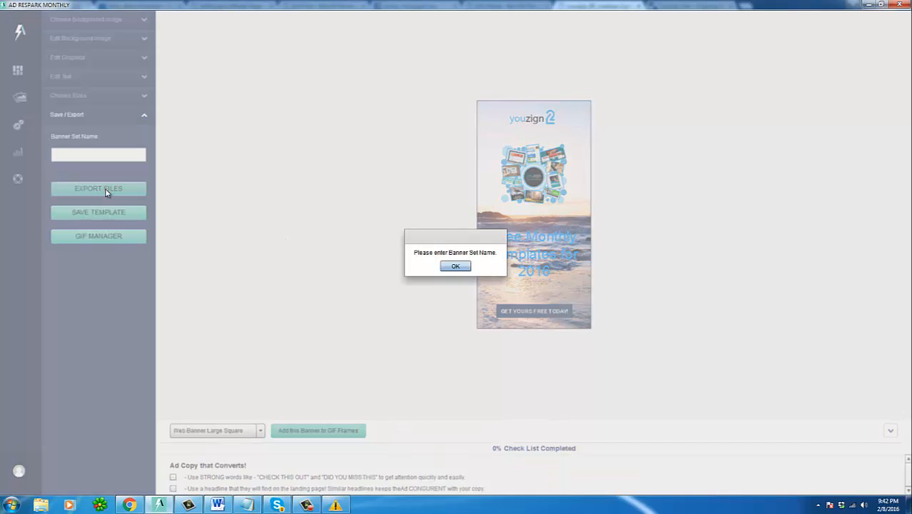
{"action": "left_click", "coordinate": [460, 266]}
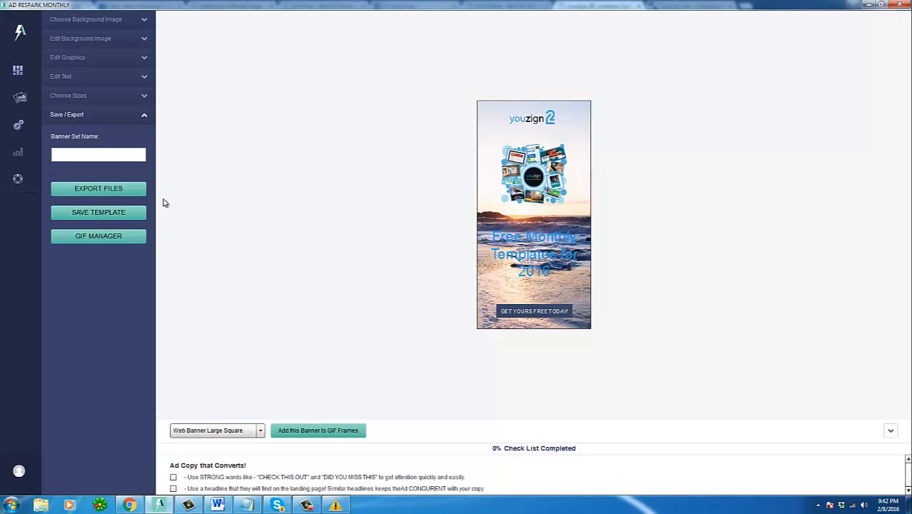
{"action": "left_click", "coordinate": [84, 152]}
{"action": "type", "text": "My First Bann"}
{"action": "type", "text": "er Set"}
Export the banner files into a new folder named "Youzign 2.0" inside the images folder.
{"action": "left_click", "coordinate": [106, 189]}
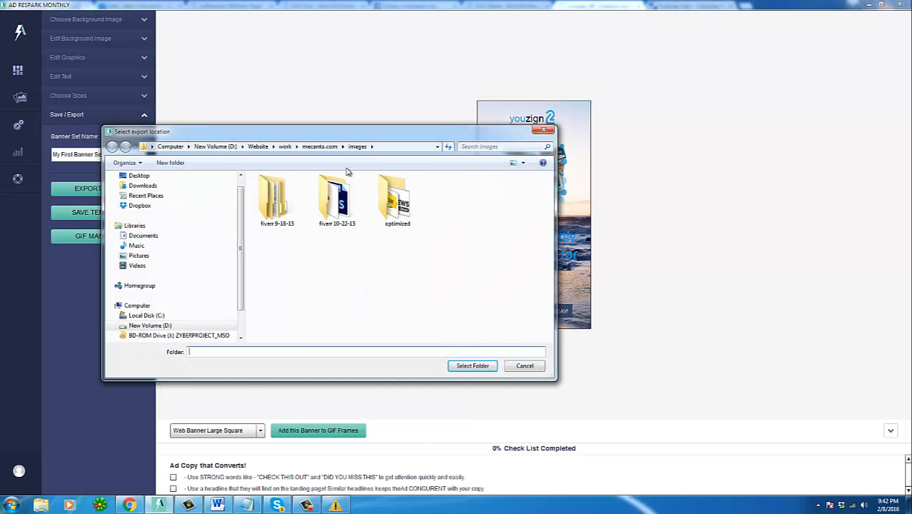
{"action": "left_click_drag", "start_coordinate": [348, 139], "coordinate": [304, 138]}
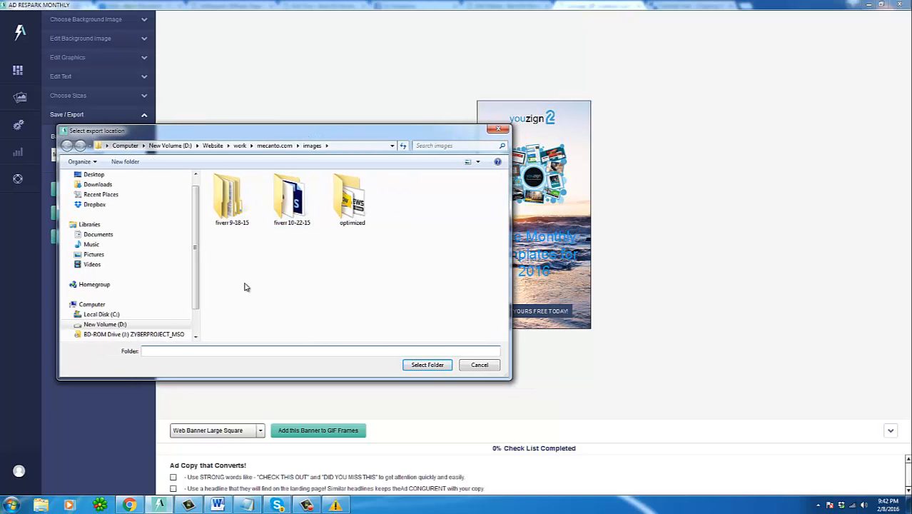
{"action": "left_click", "coordinate": [125, 161]}
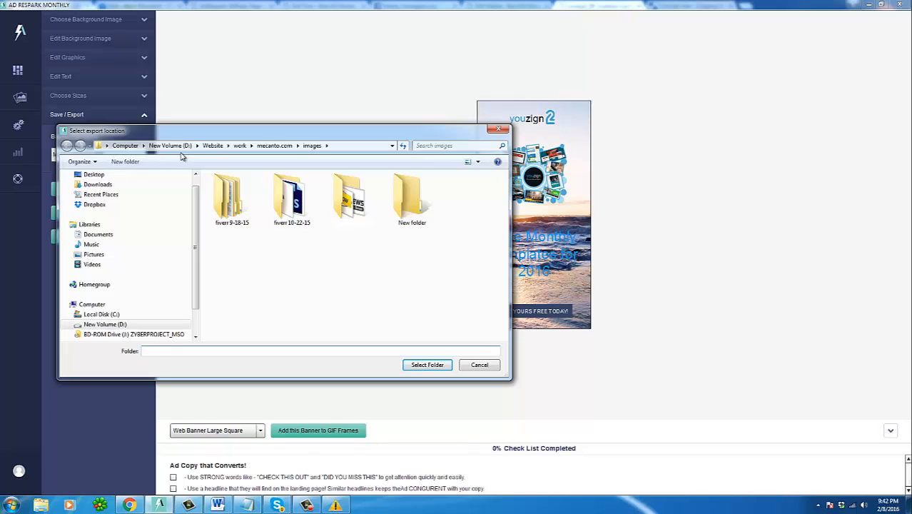
{"action": "type", "text": "Youzign 2.0"}
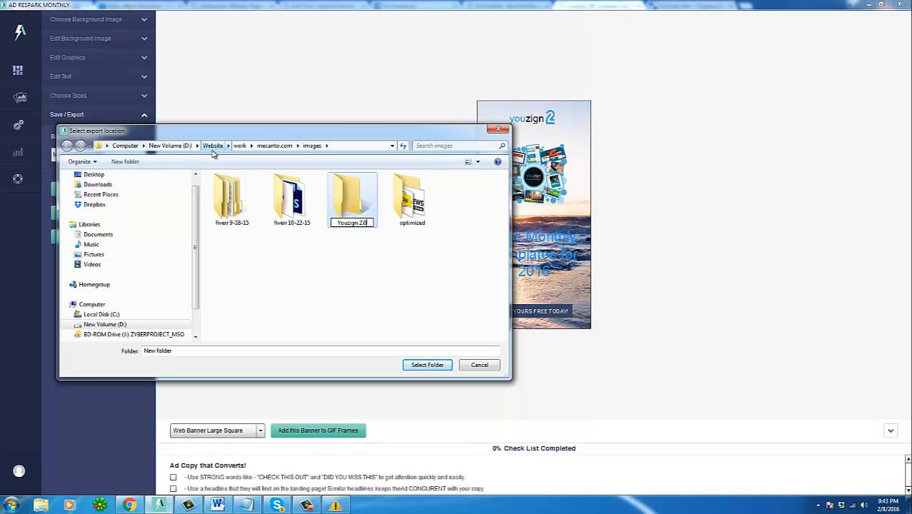
{"action": "key", "text": "Return"}
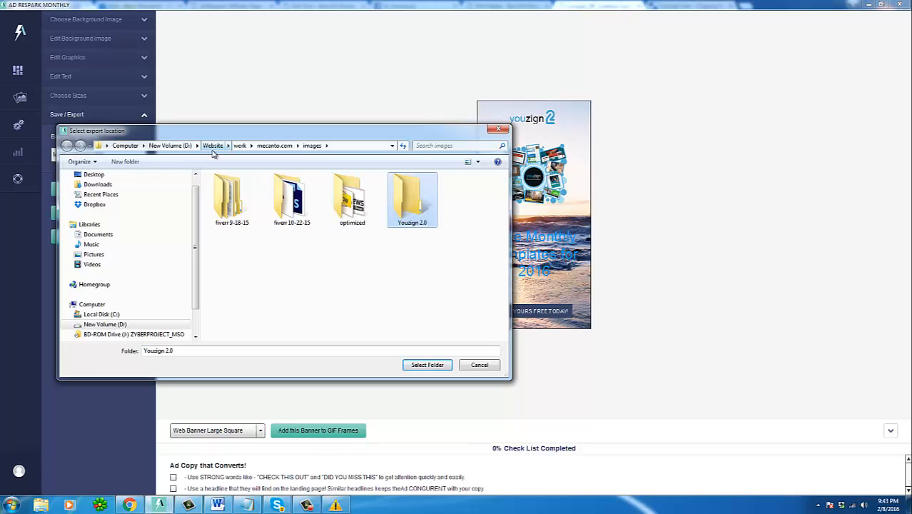
{"action": "left_click", "coordinate": [427, 365]}
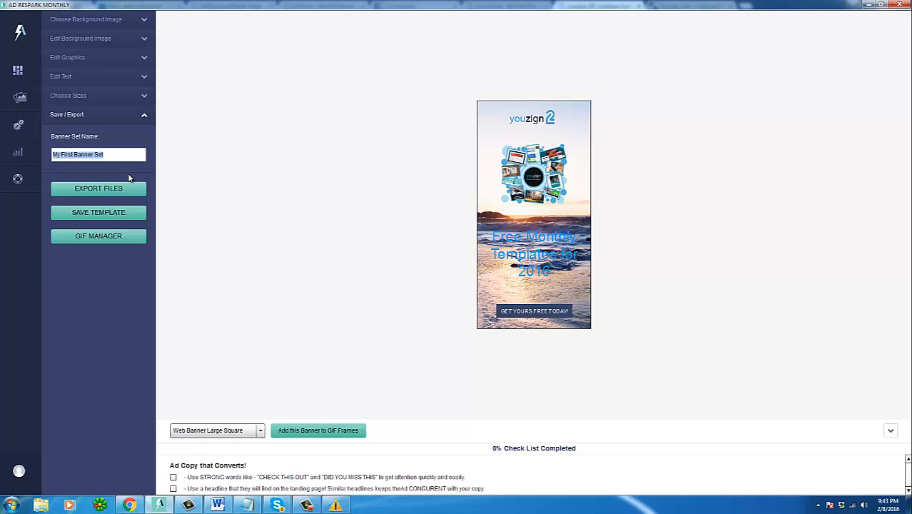
Open the GIF Manager for the banner set.
{"action": "left_click", "coordinate": [122, 239]}
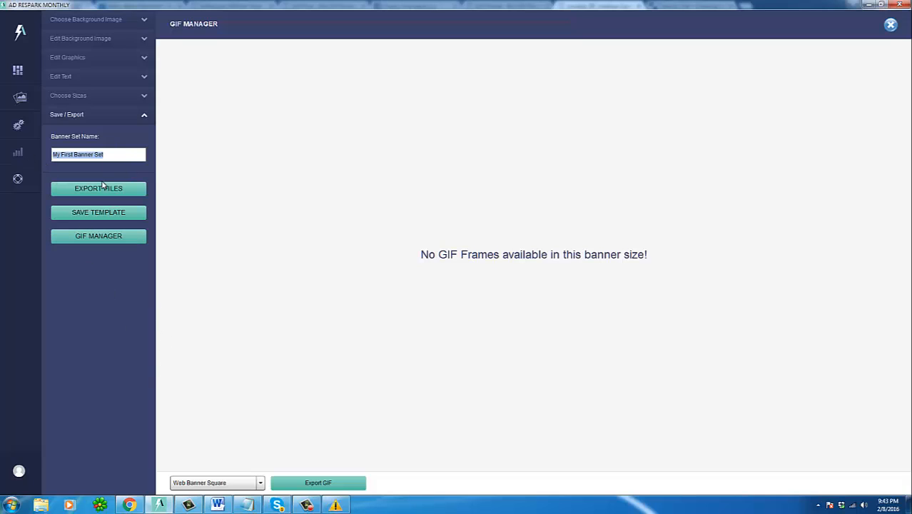
{"action": "left_click", "coordinate": [307, 504]}
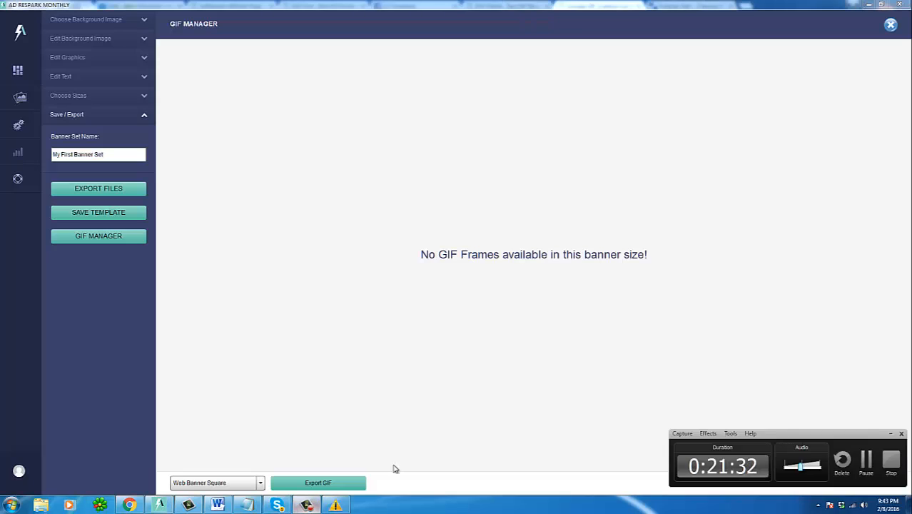
{"action": "left_click", "coordinate": [894, 460]}
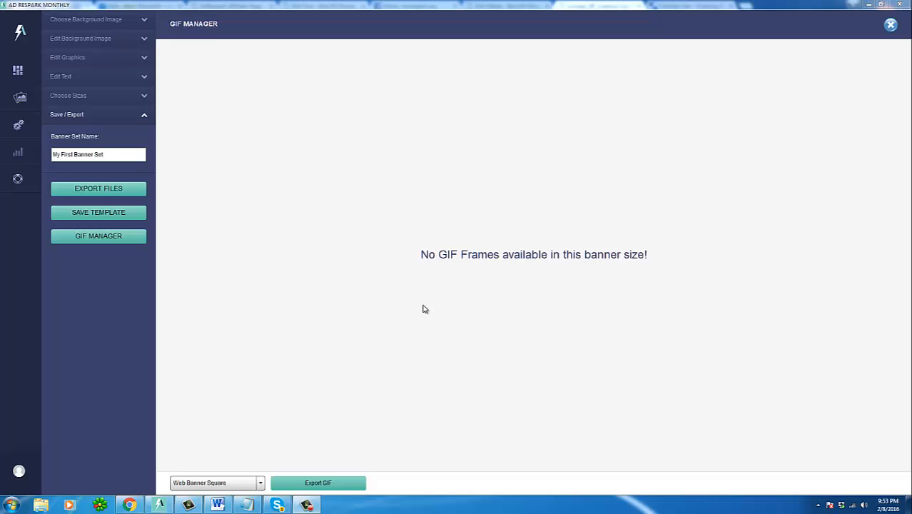
{"action": "left_click", "coordinate": [460, 4]}
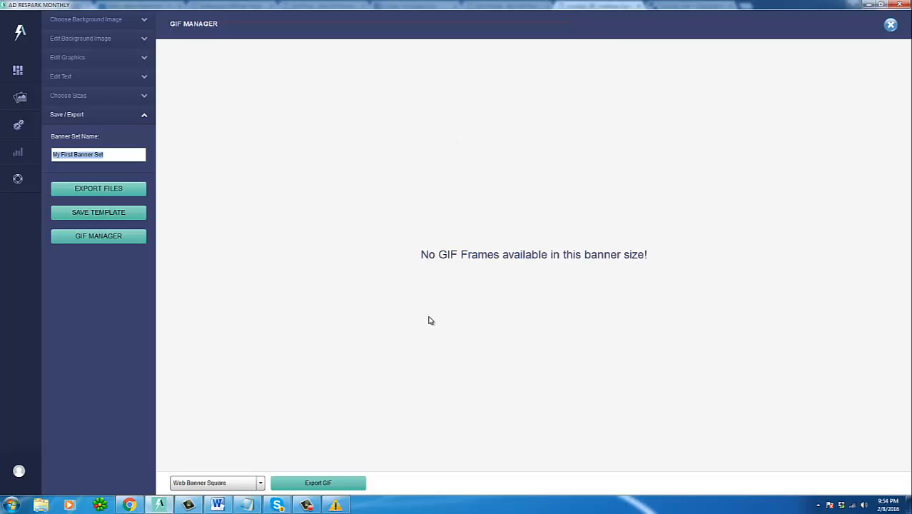
{"action": "left_click", "coordinate": [309, 506]}
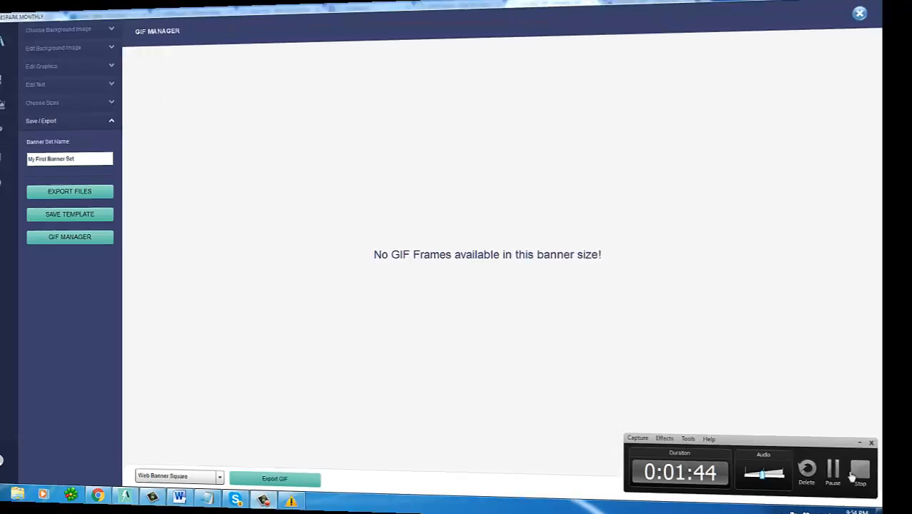